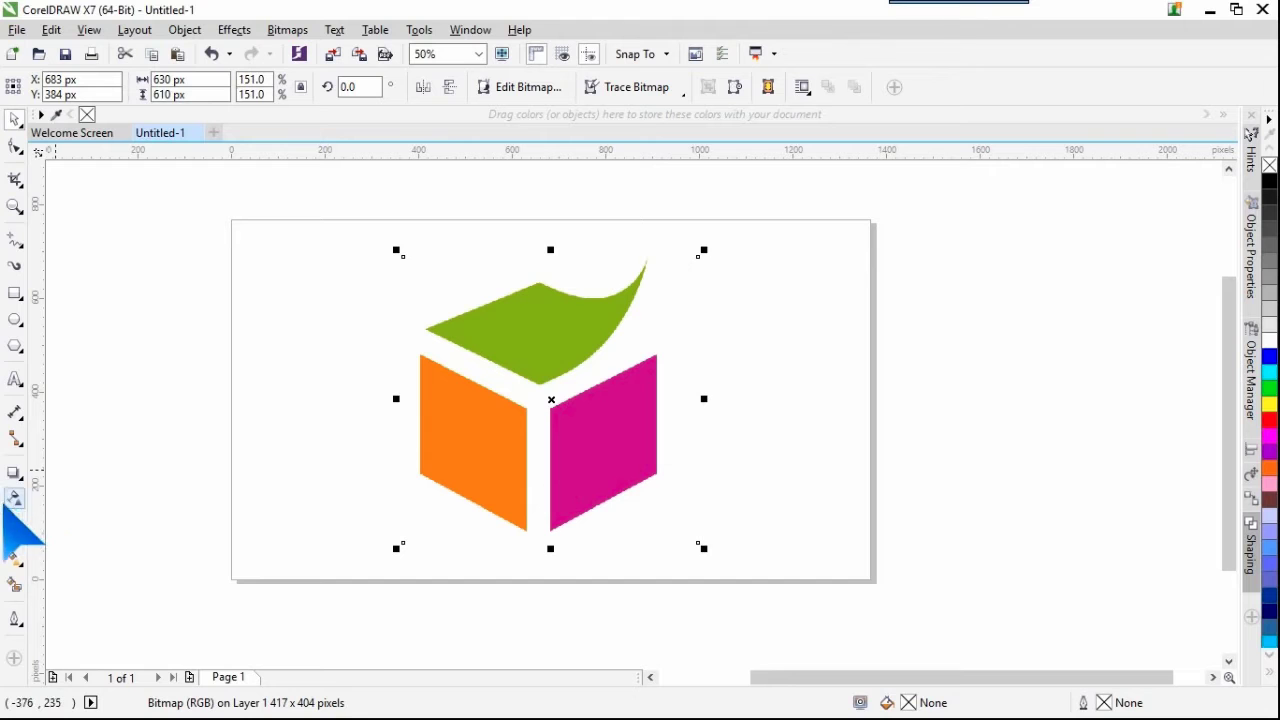
Step: Apply a uniform transparency of 58 to the logo bitmap
click(548, 357)
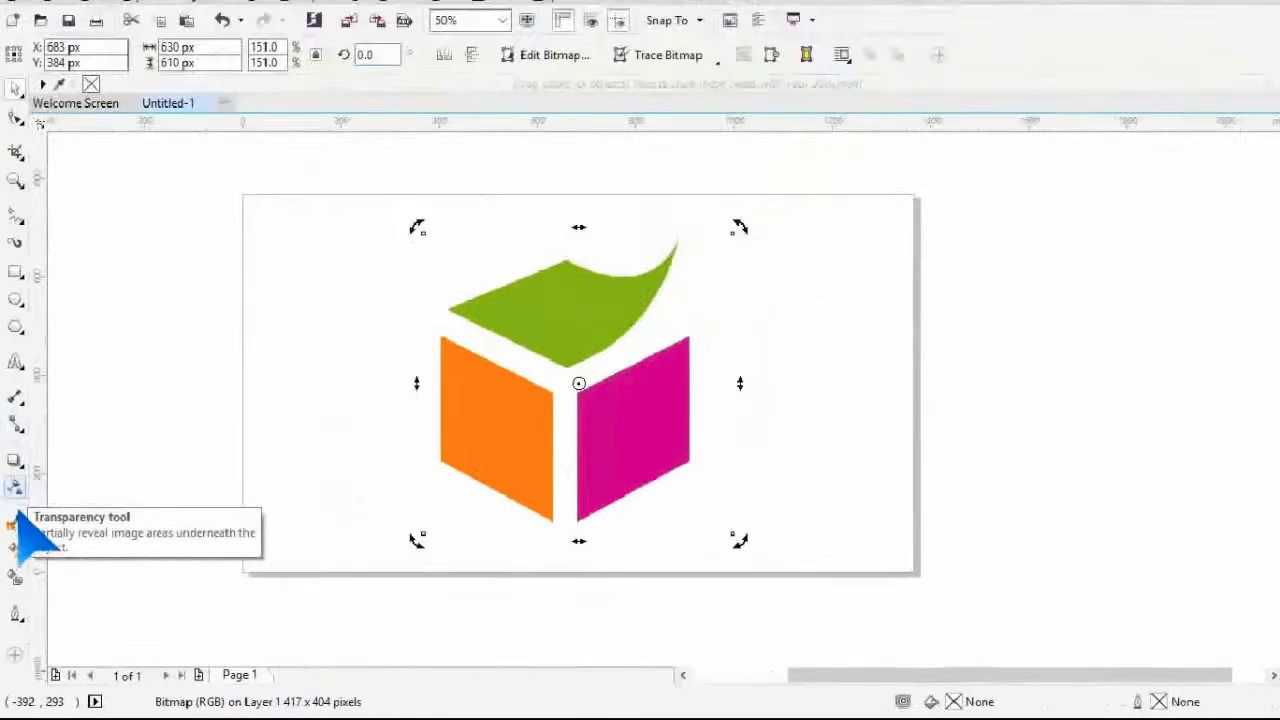
click(34, 360)
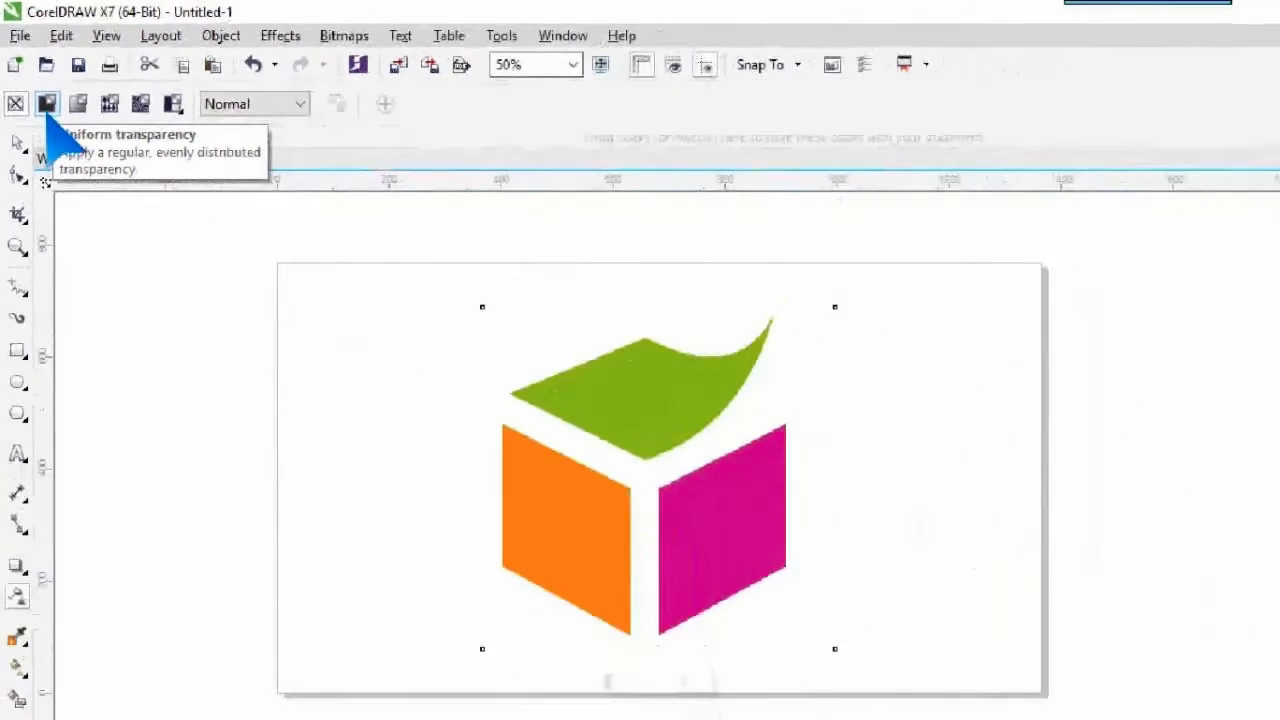
click(78, 173)
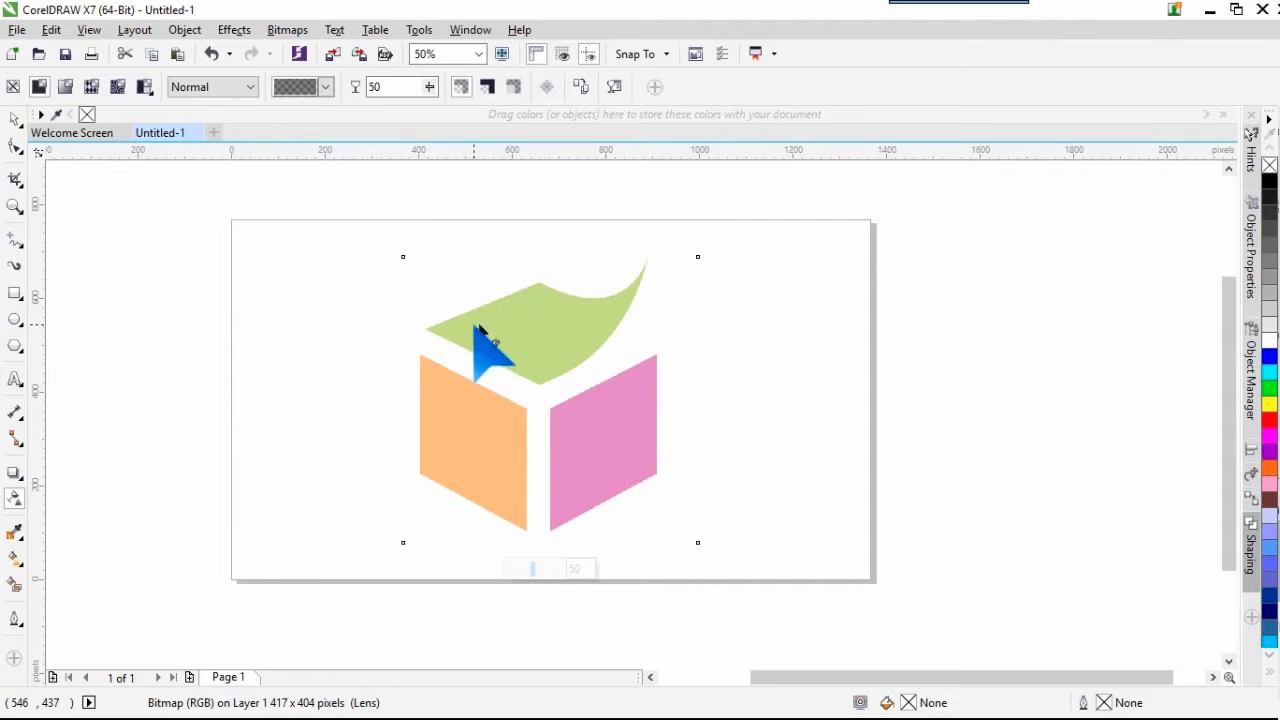
click(430, 91)
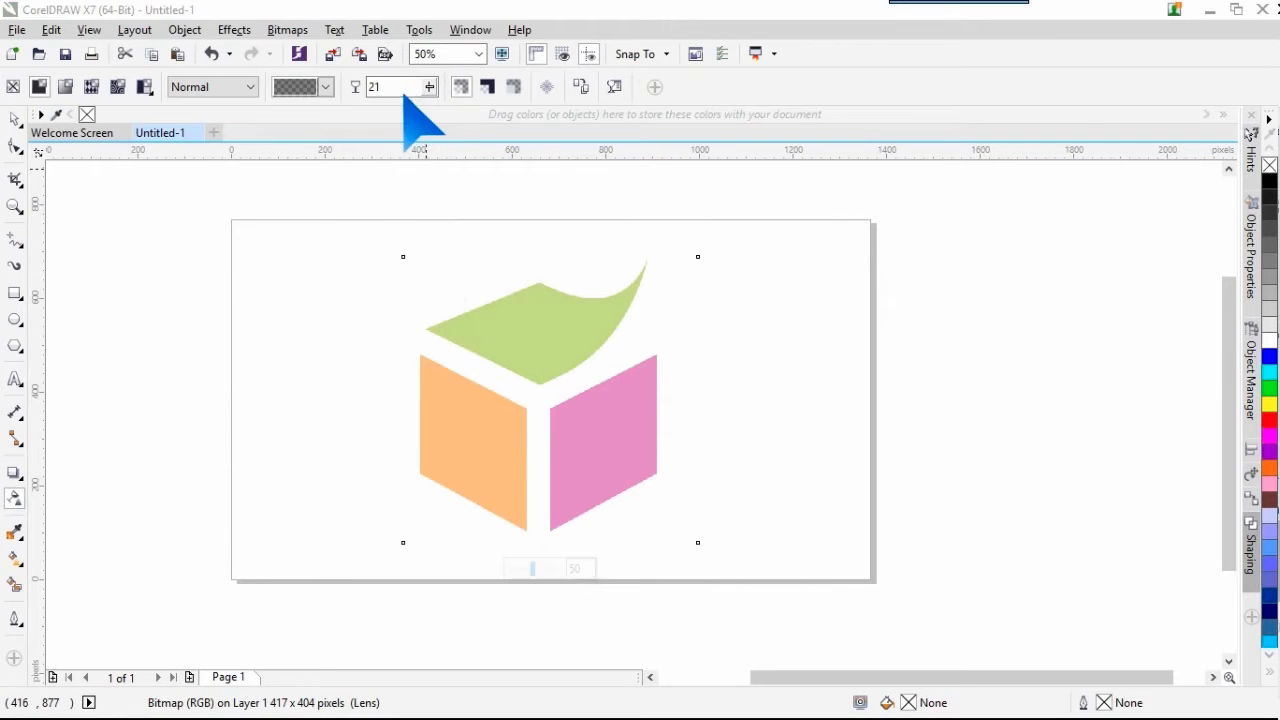
mouse_move(430, 87)
mouse_down()
mouse_move(471, 89)
mouse_move(423, 91)
mouse_up()
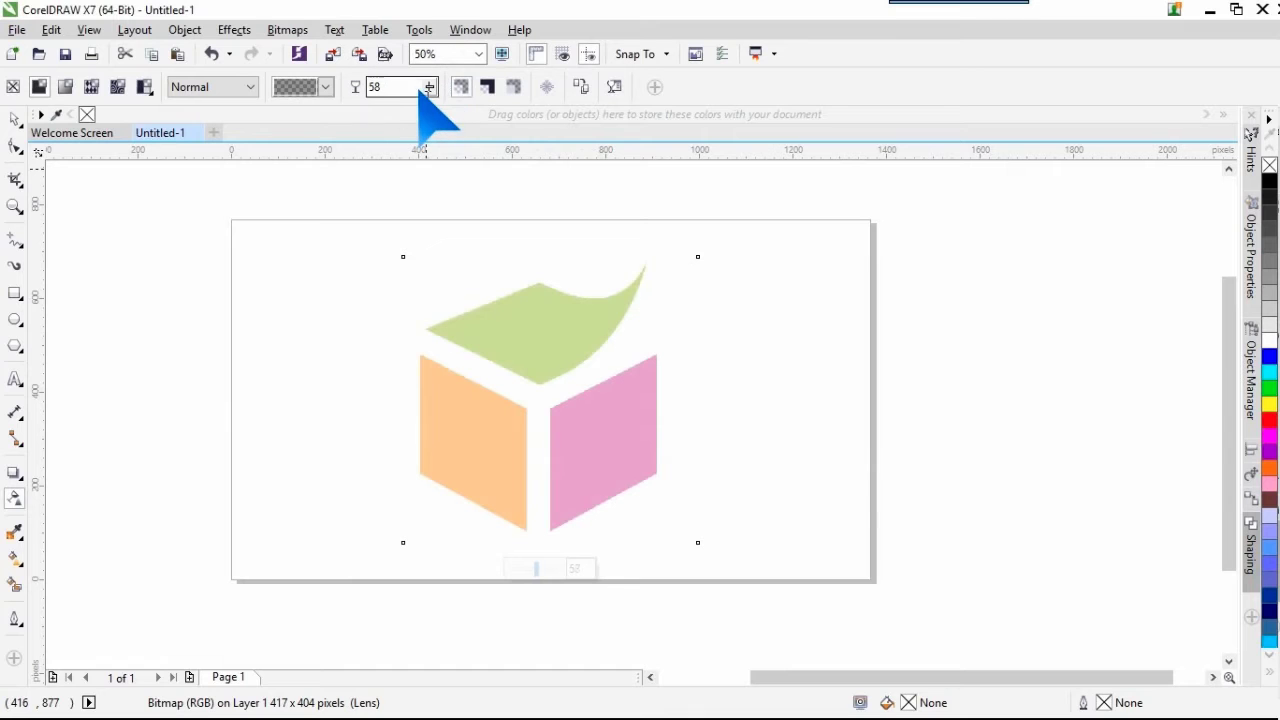
Step: Try to move the faded logo bitmap, and undo the move
click(14, 119)
click(320, 352)
drag(500, 386, 509, 350)
key(ctrl+z)
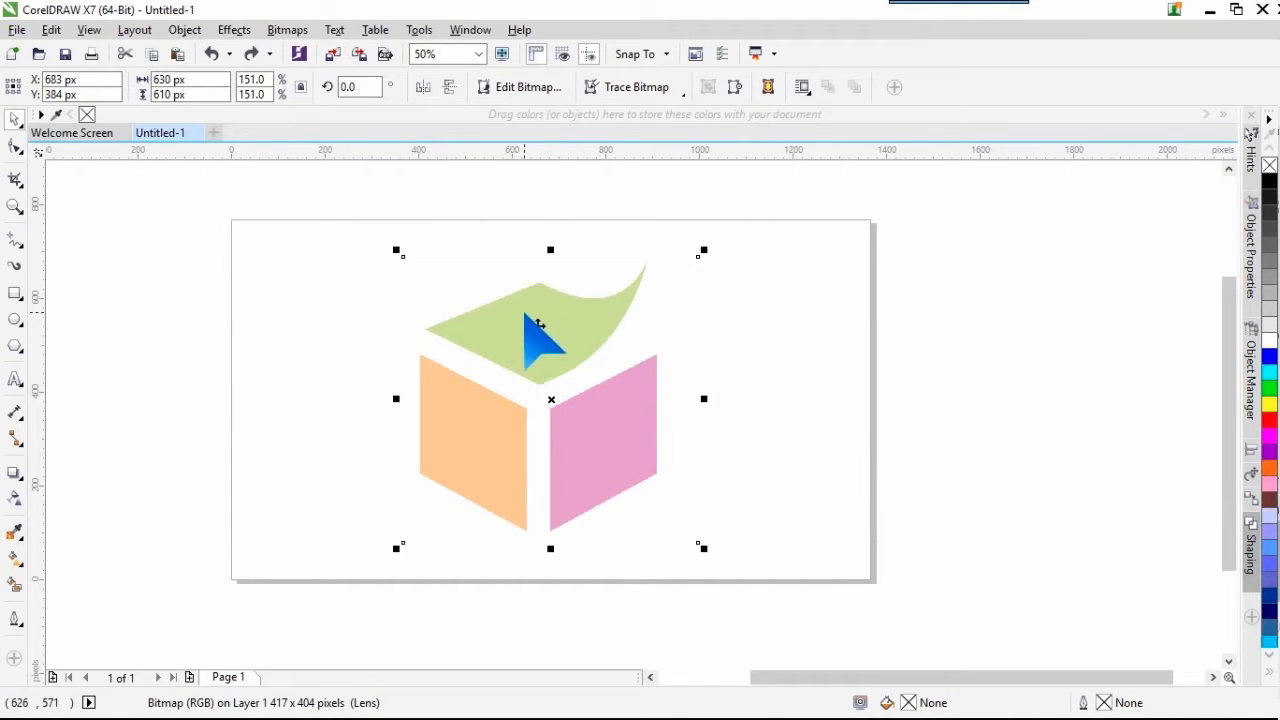
Step: Lock the logo bitmap in place and test that it can no longer be moved
right_click(537, 323)
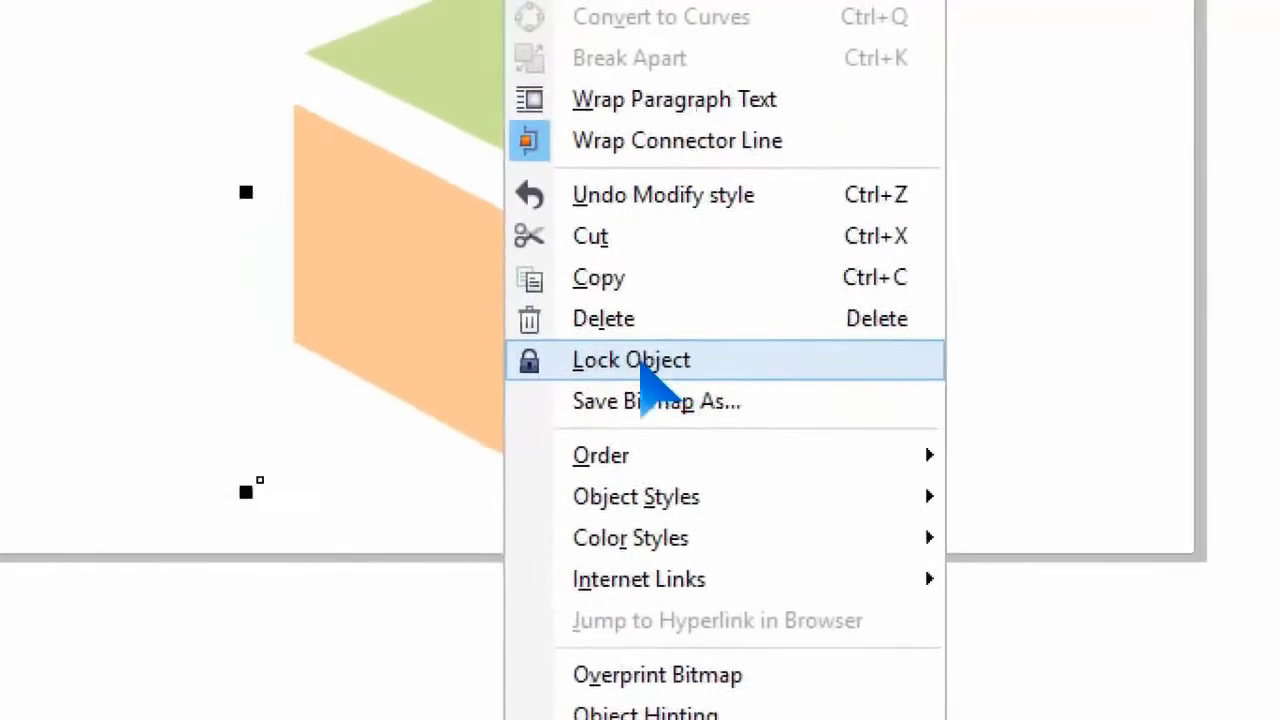
click(640, 362)
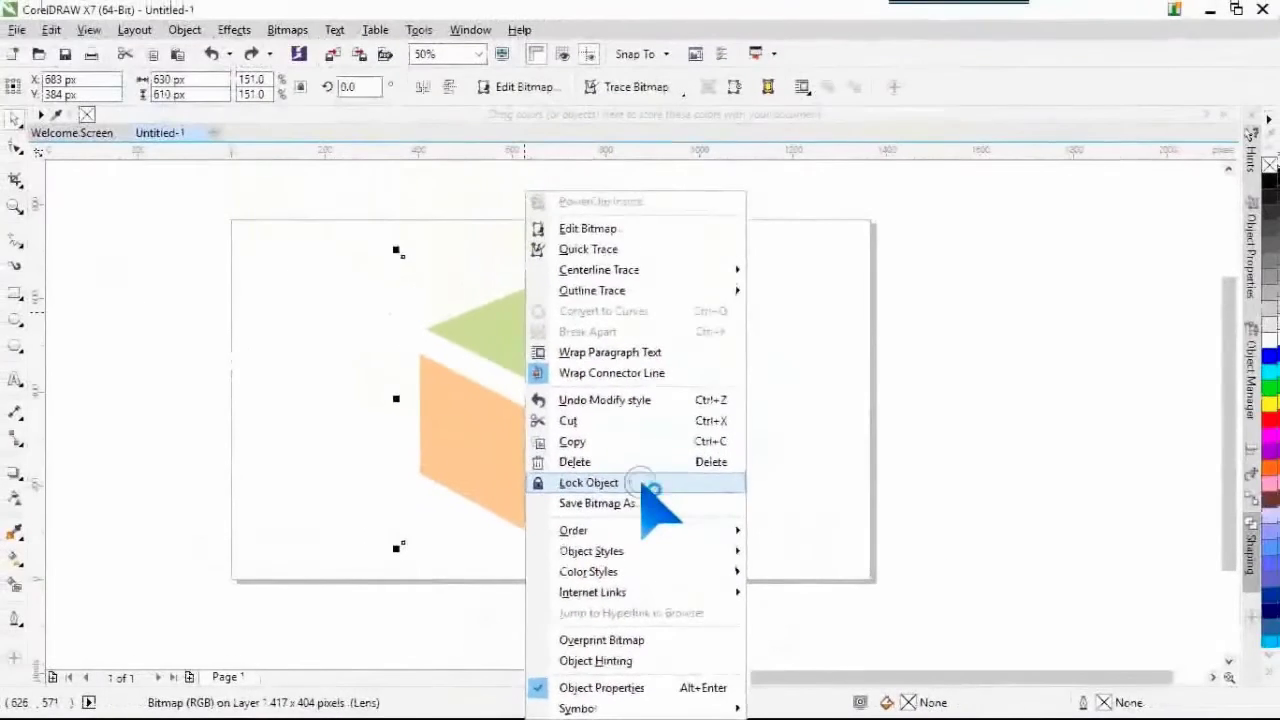
drag(533, 355, 343, 357)
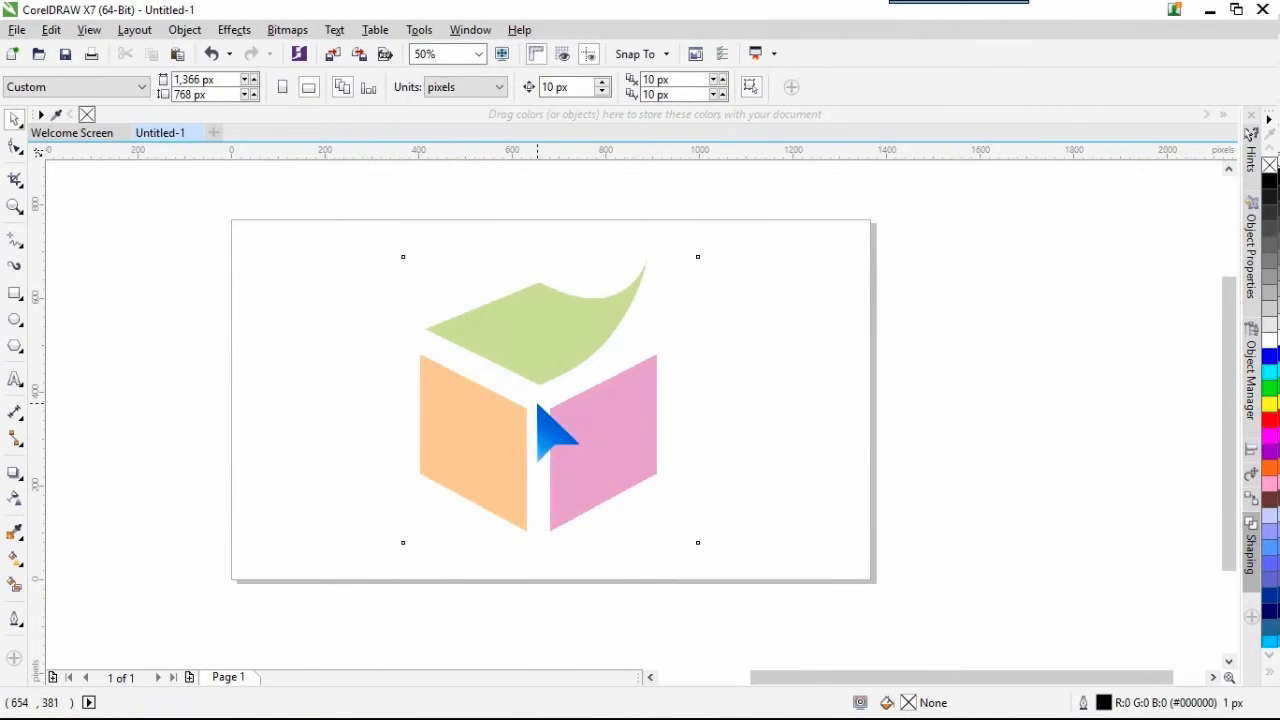
Step: Draw a rectangle about 226 by 258 px over the orange face, starting at its upper-left corner and matching its width
scroll(537, 440, up, 2)
scroll(512, 434, up, 2)
scroll(371, 343, down, 2)
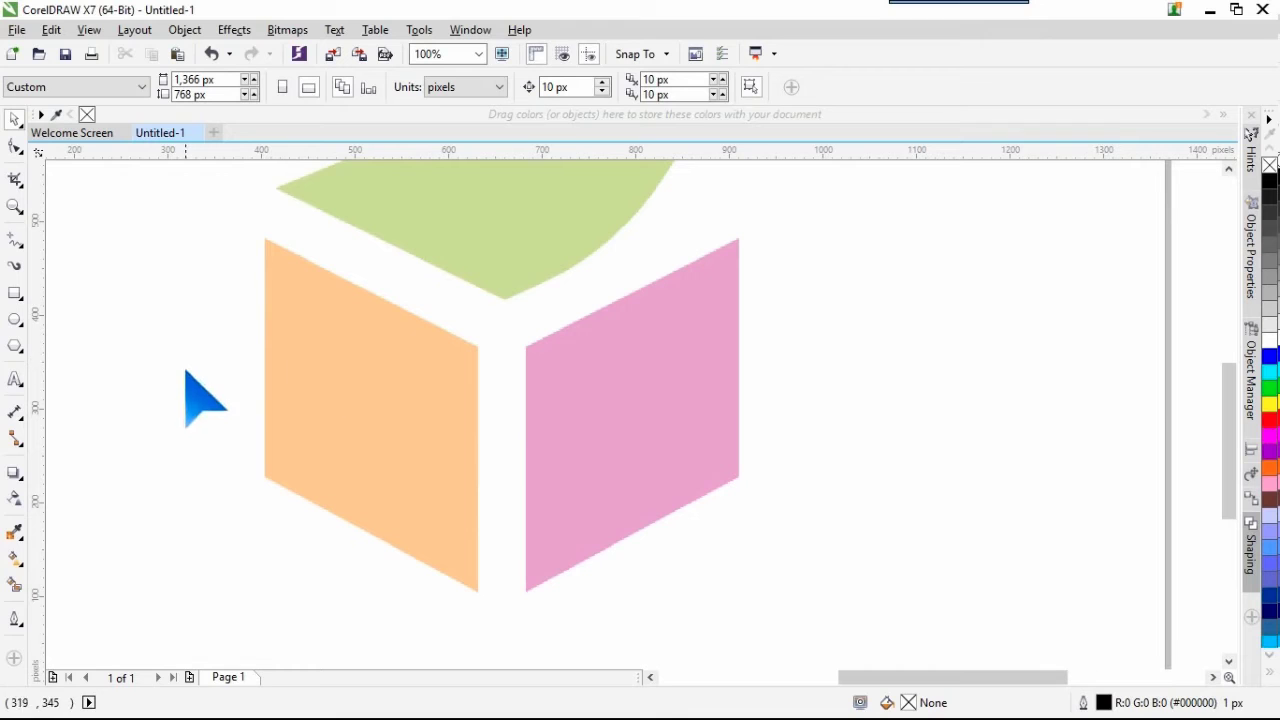
click(13, 293)
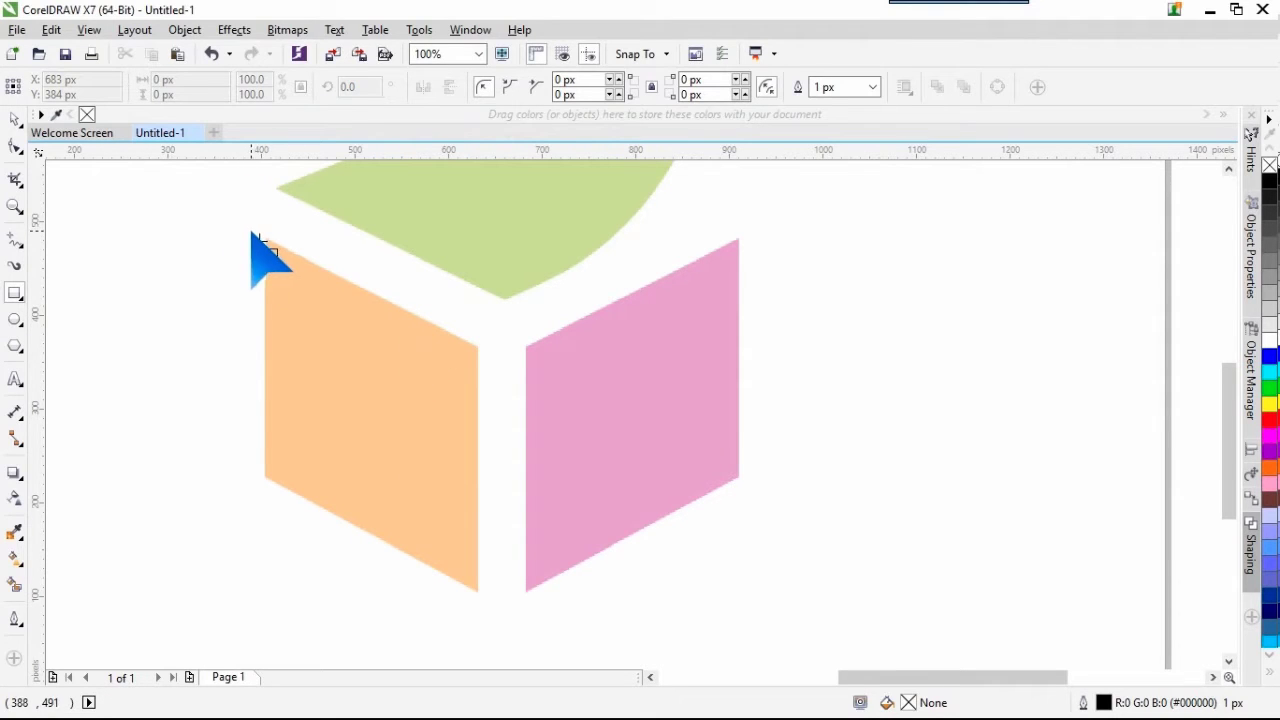
drag(267, 239, 479, 480)
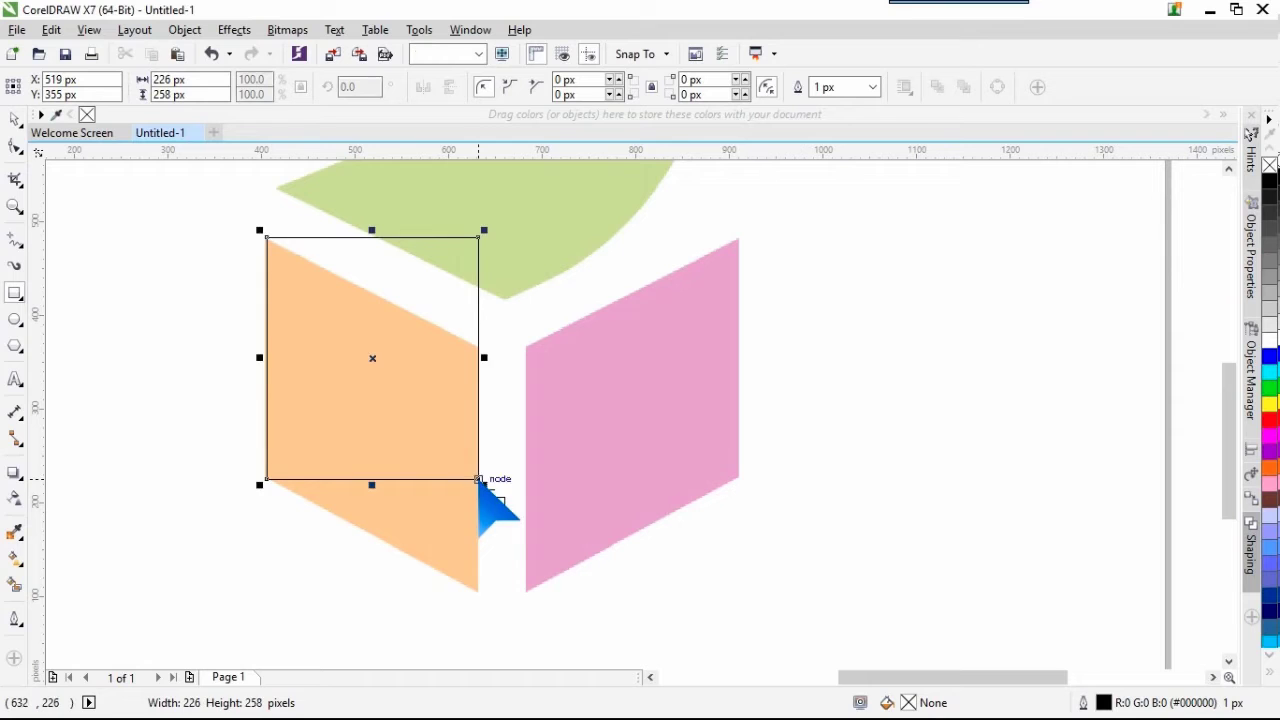
Step: Skew the rectangle vertically from its right side so that its edges follow the slanted orange face
click(14, 118)
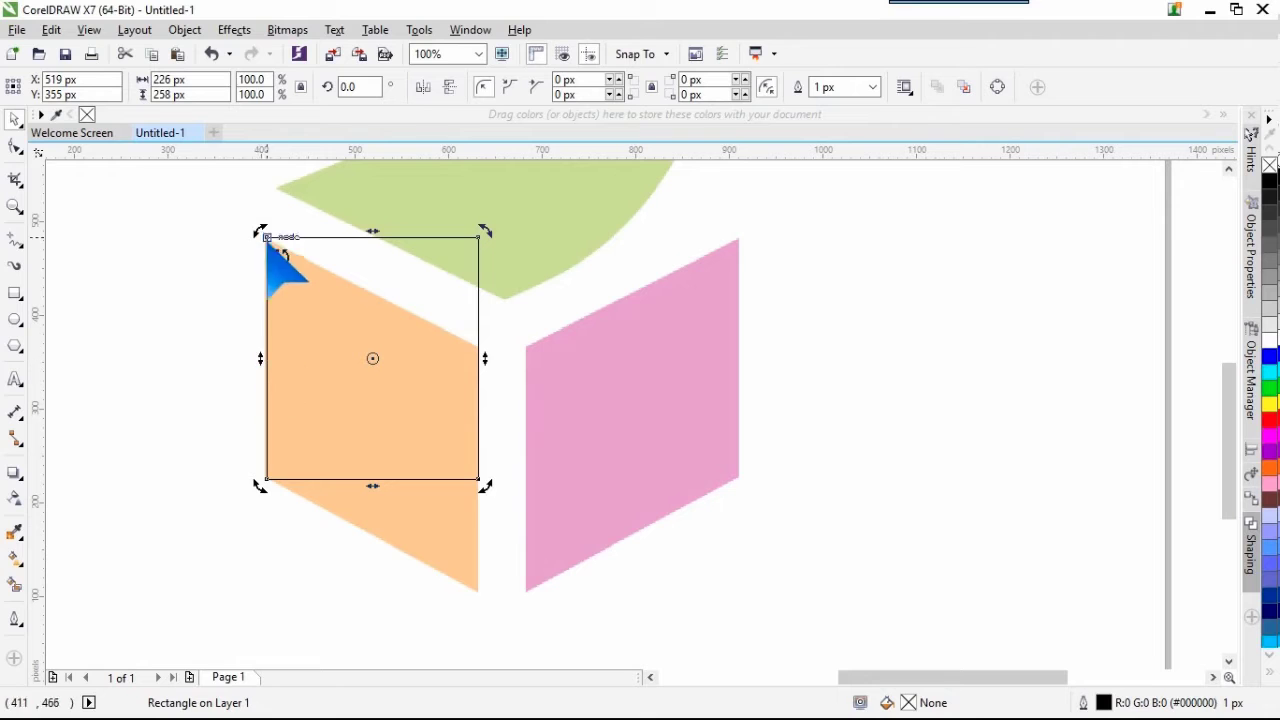
drag(259, 228, 235, 306)
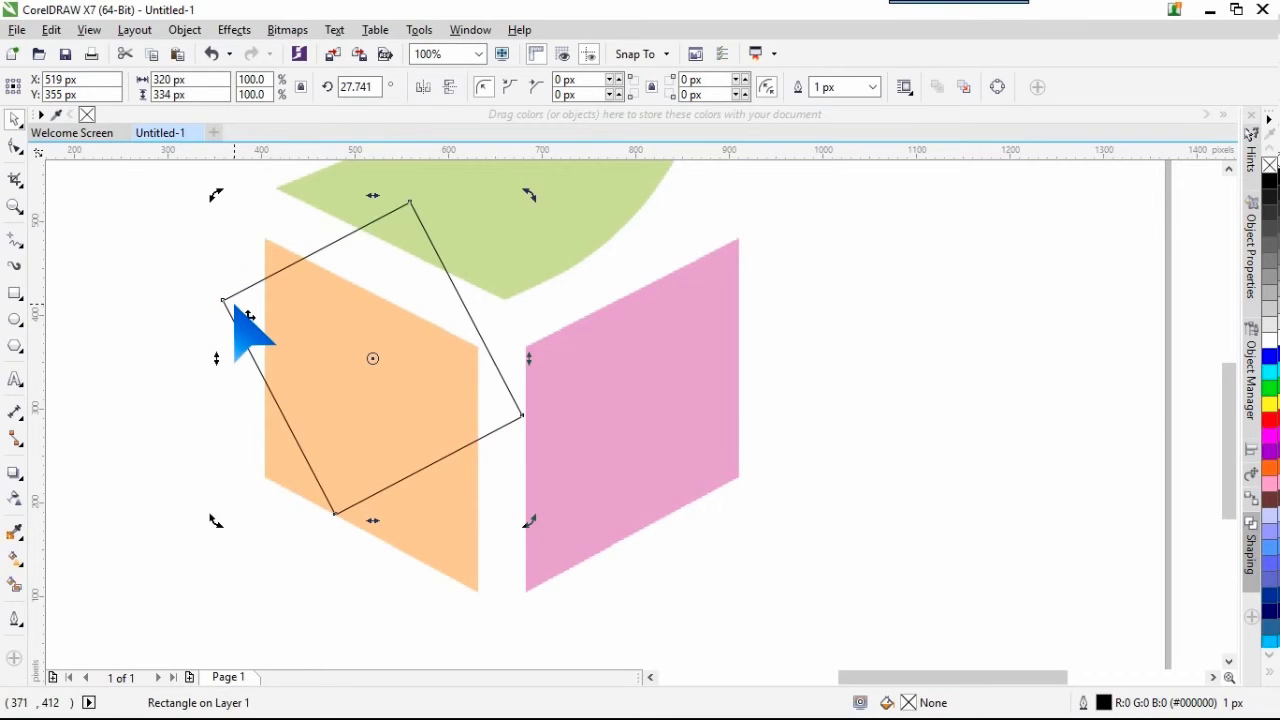
key(ctrl+z)
click(262, 360)
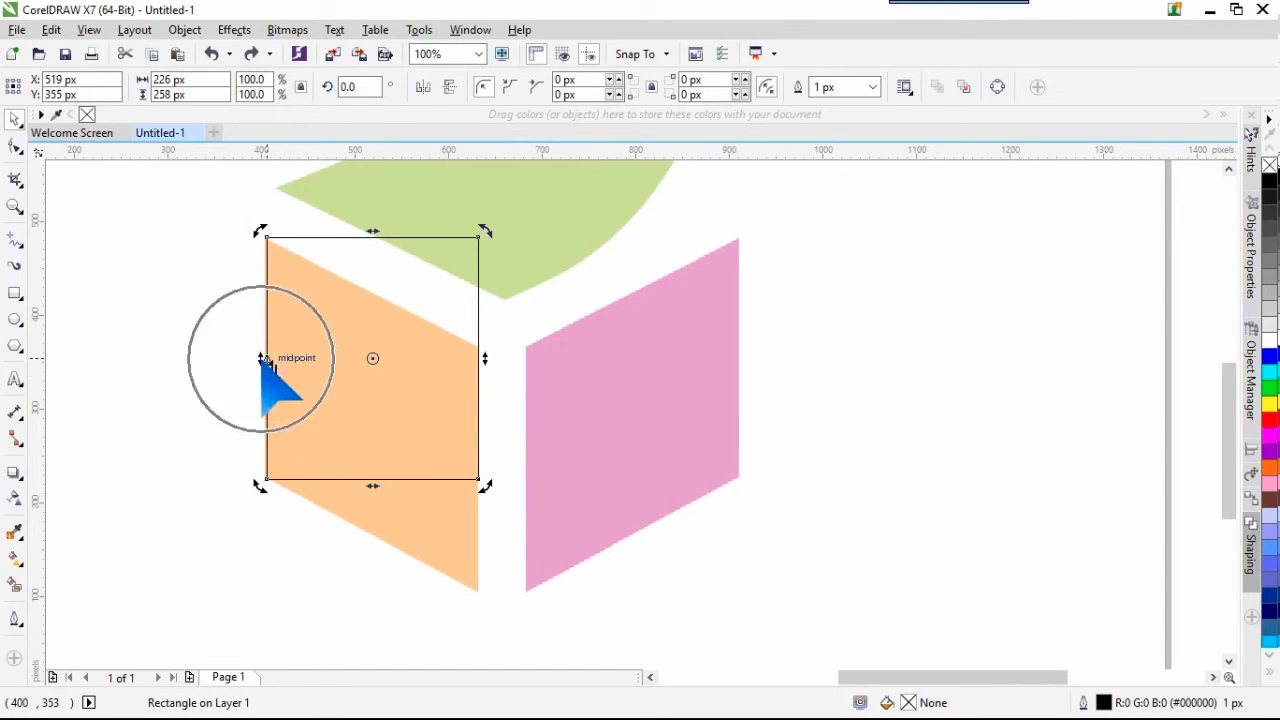
click(262, 360)
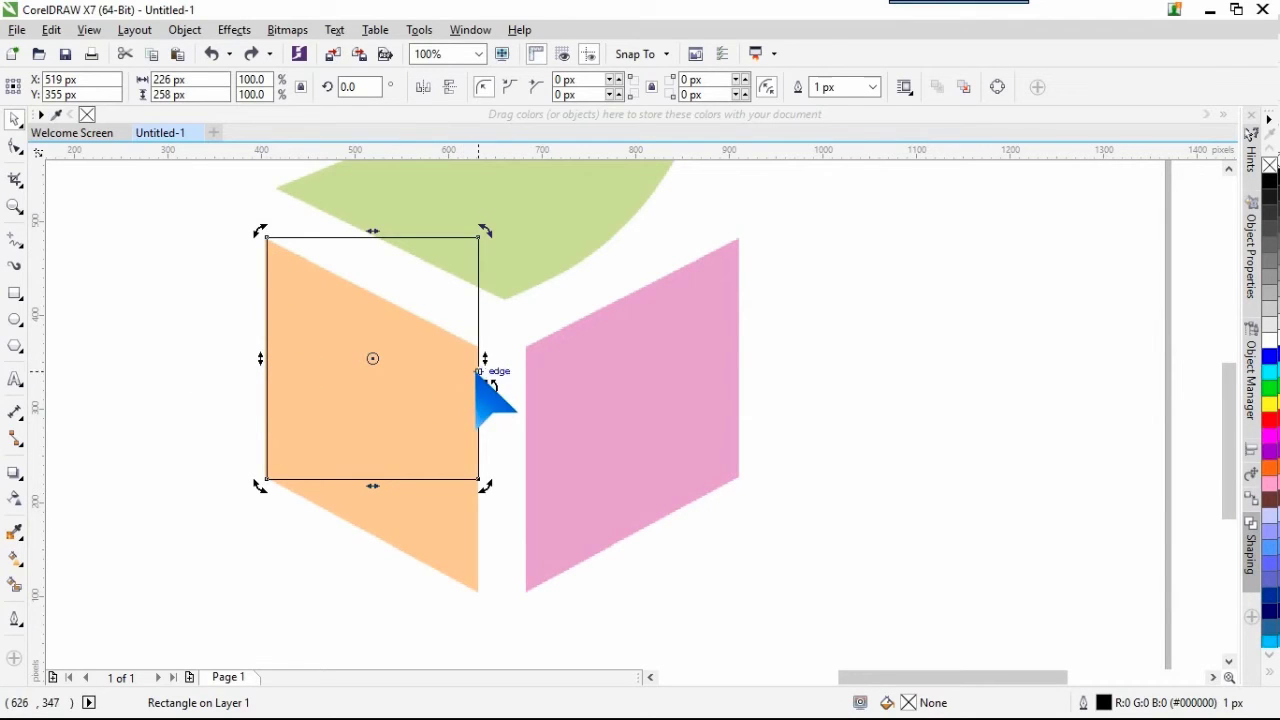
drag(485, 362, 489, 474)
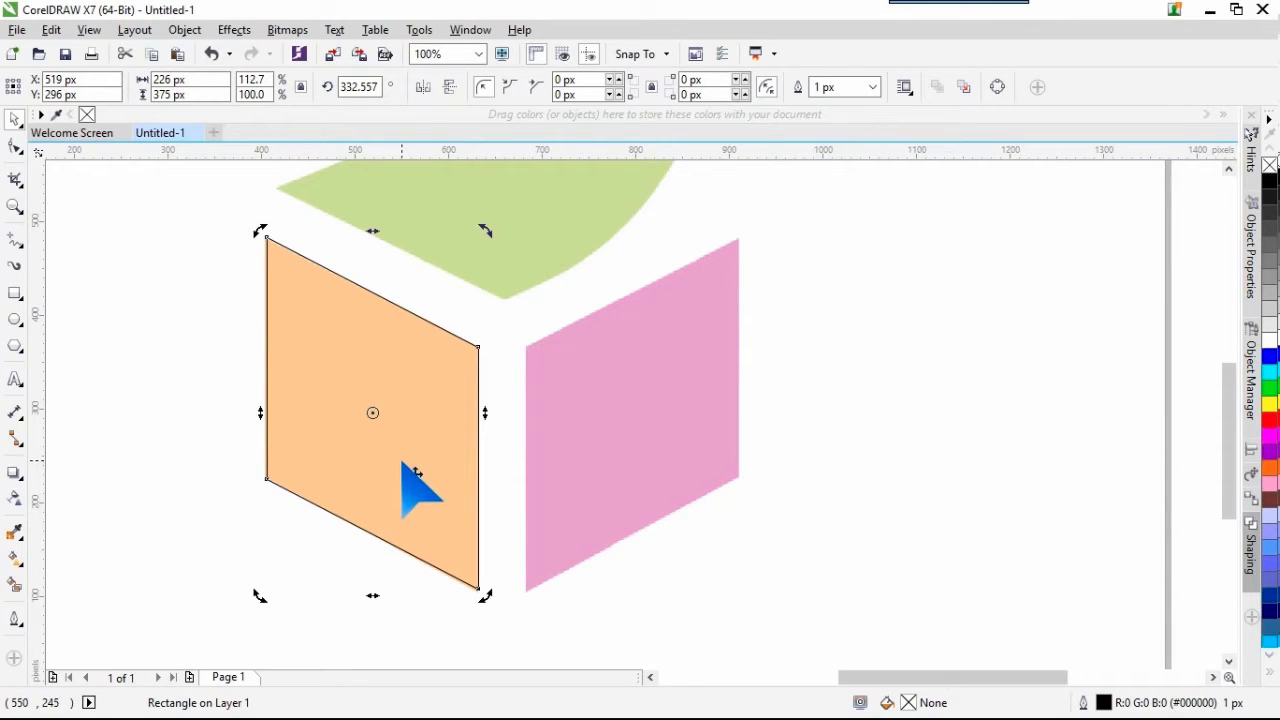
click(101, 284)
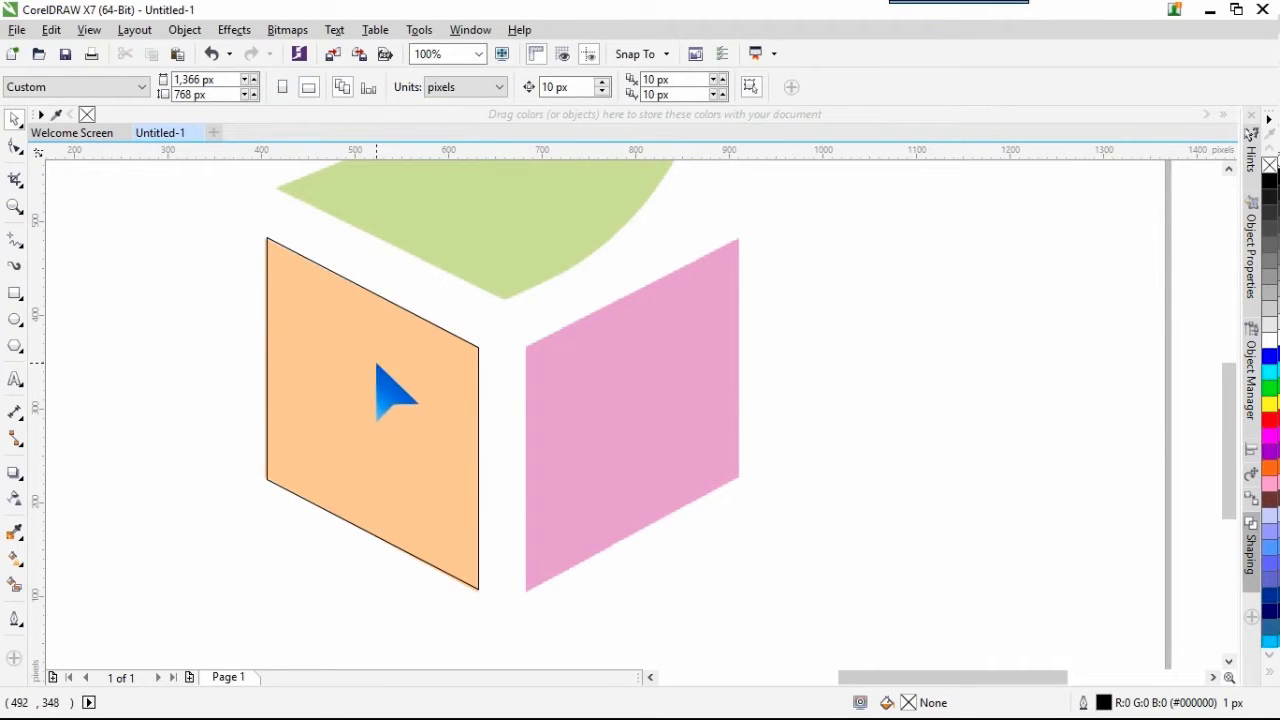
Step: Duplicate the skewed rectangle and fit the horizontally mirrored copy over the pink face
click(389, 410)
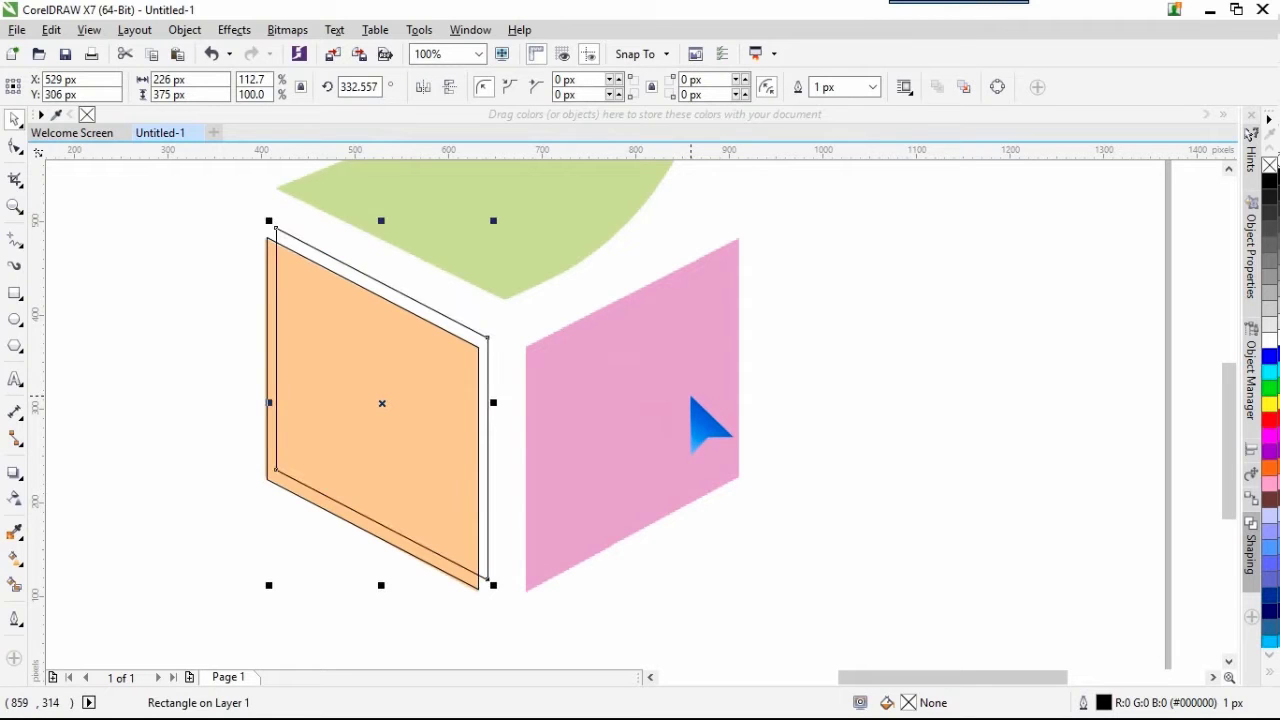
drag(354, 360, 597, 364)
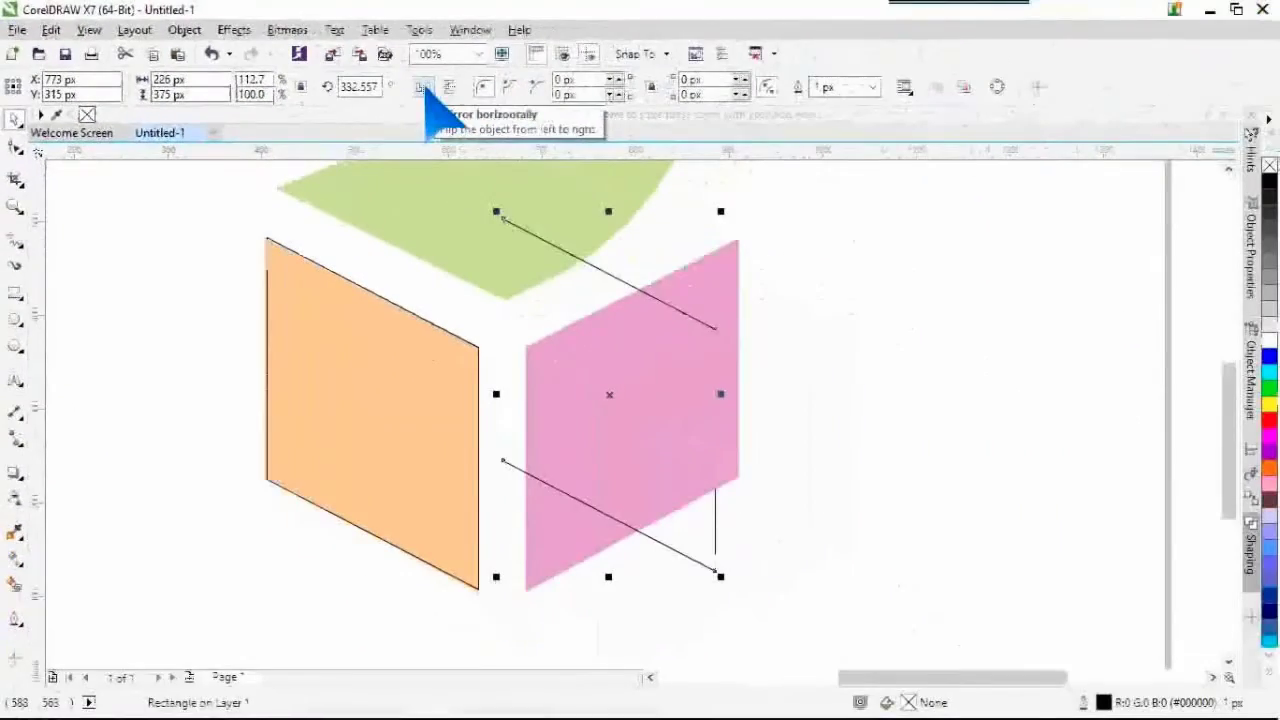
click(640, 176)
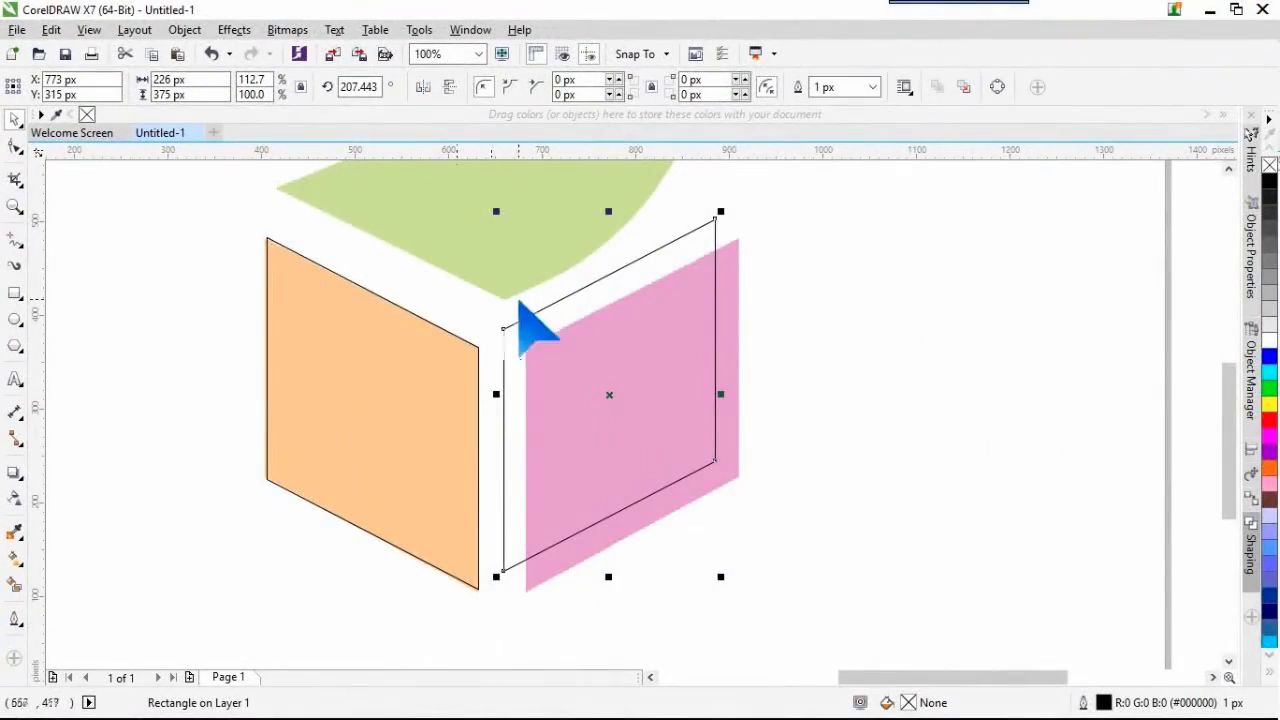
drag(654, 263, 680, 284)
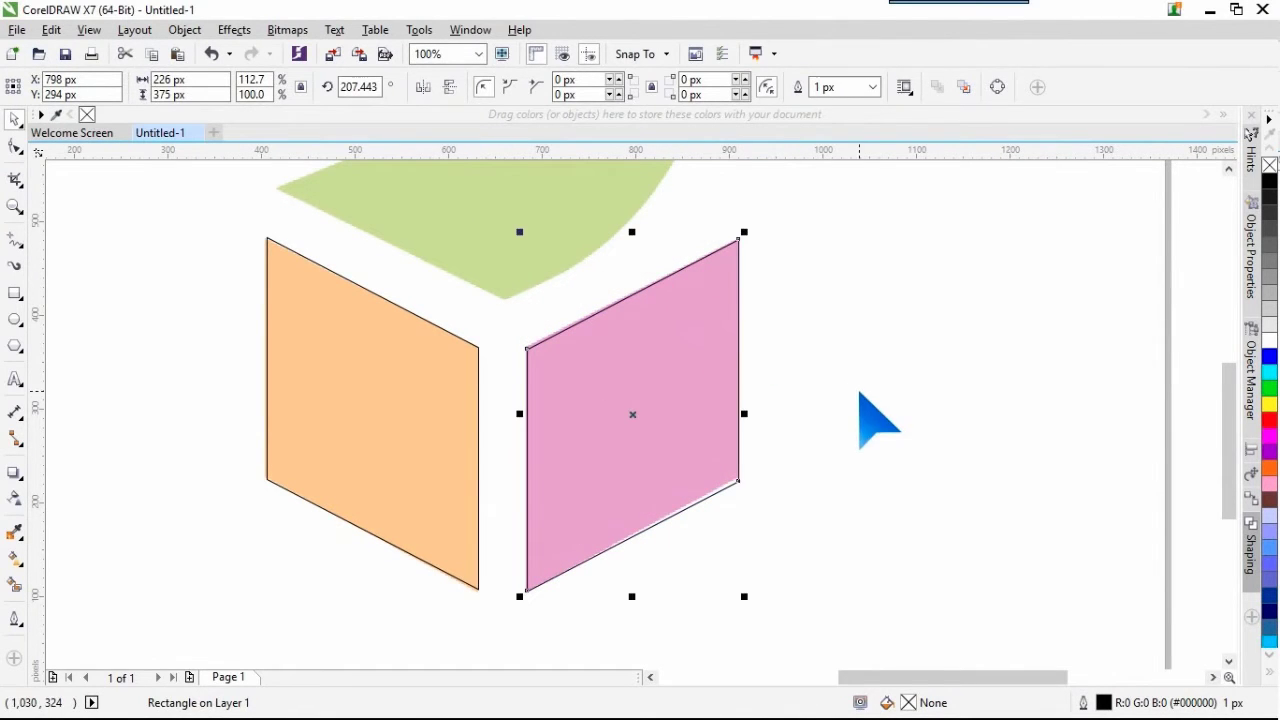
click(860, 405)
Step: Start a Bézier path at the green shape's left corner with a straight segment to its upper corner
scroll(545, 450, down, 1)
scroll(557, 266, up, 1)
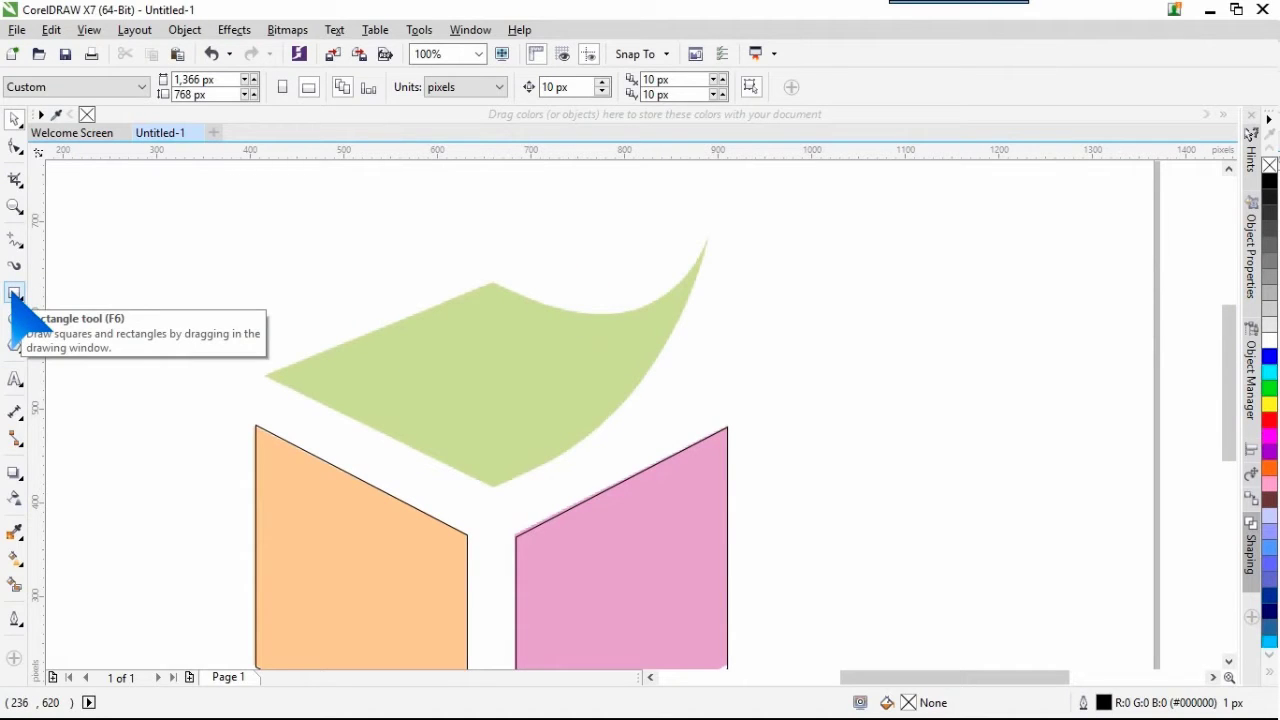
click(18, 244)
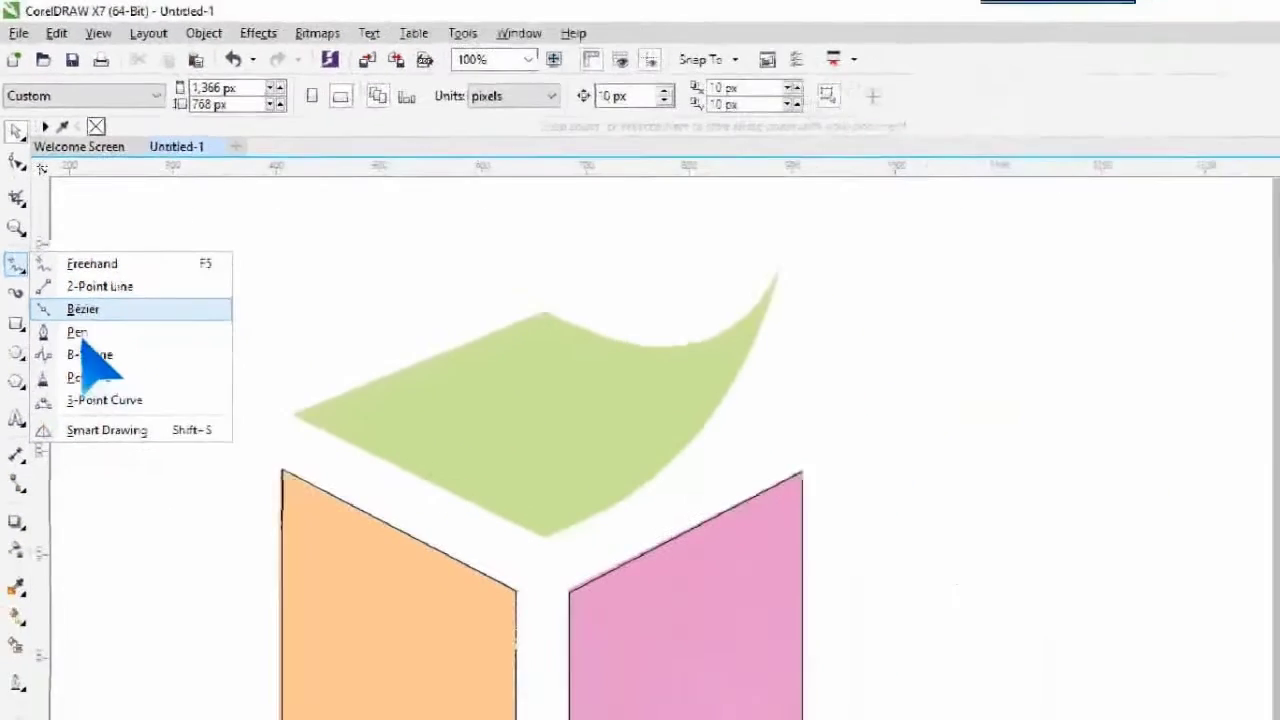
click(145, 352)
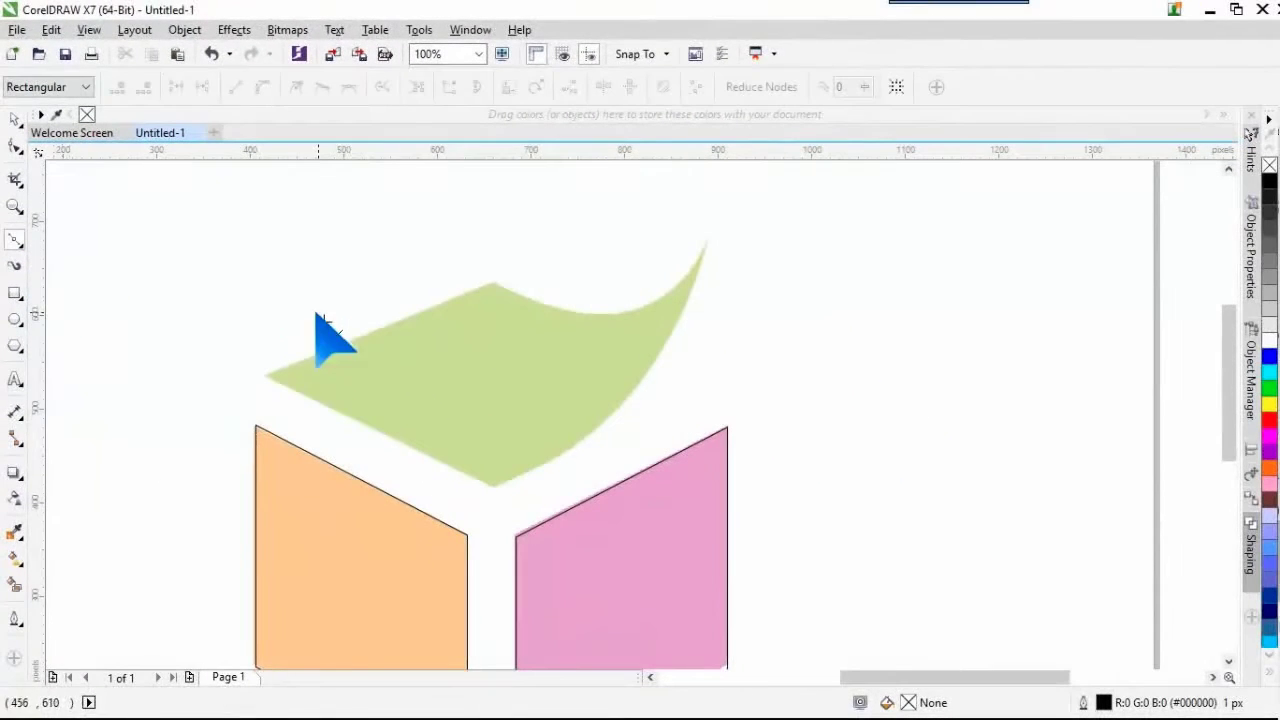
scroll(500, 337, up, 1)
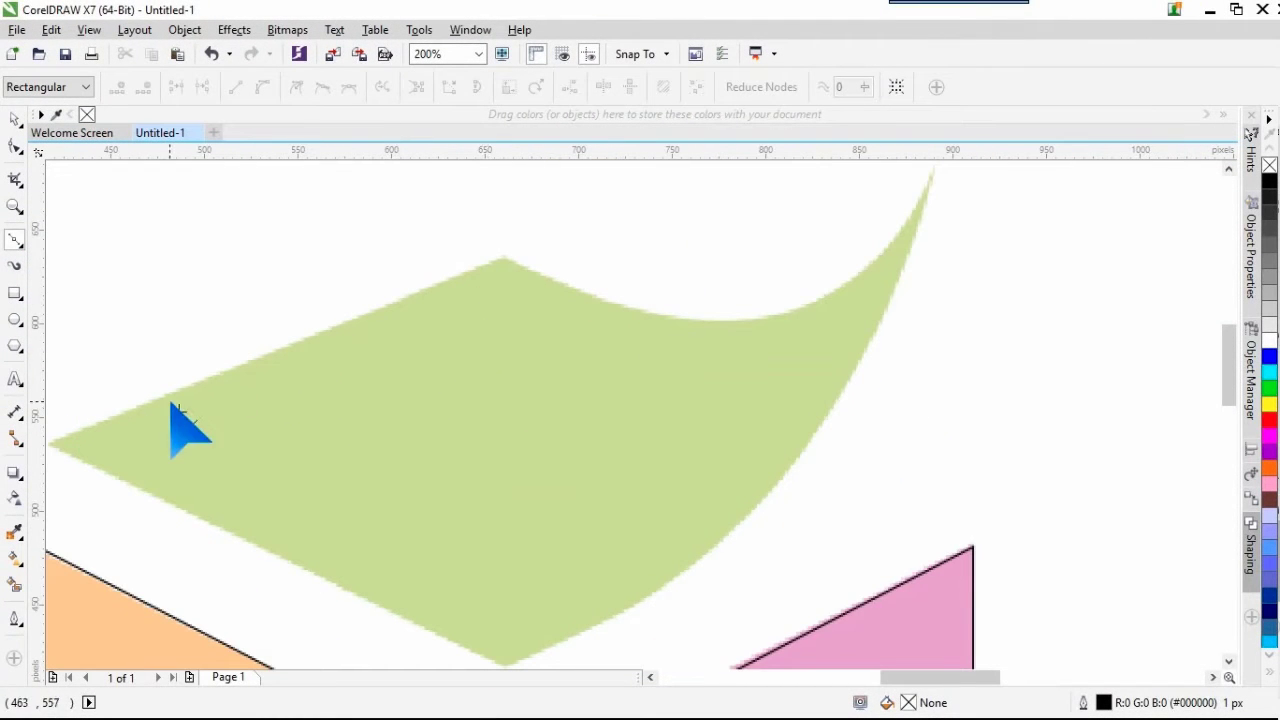
drag(150, 430, 337, 443)
mouse_move(357, 371)
mouse_down()
mouse_move(480, 429)
mouse_move(492, 420)
mouse_move(362, 392)
mouse_up()
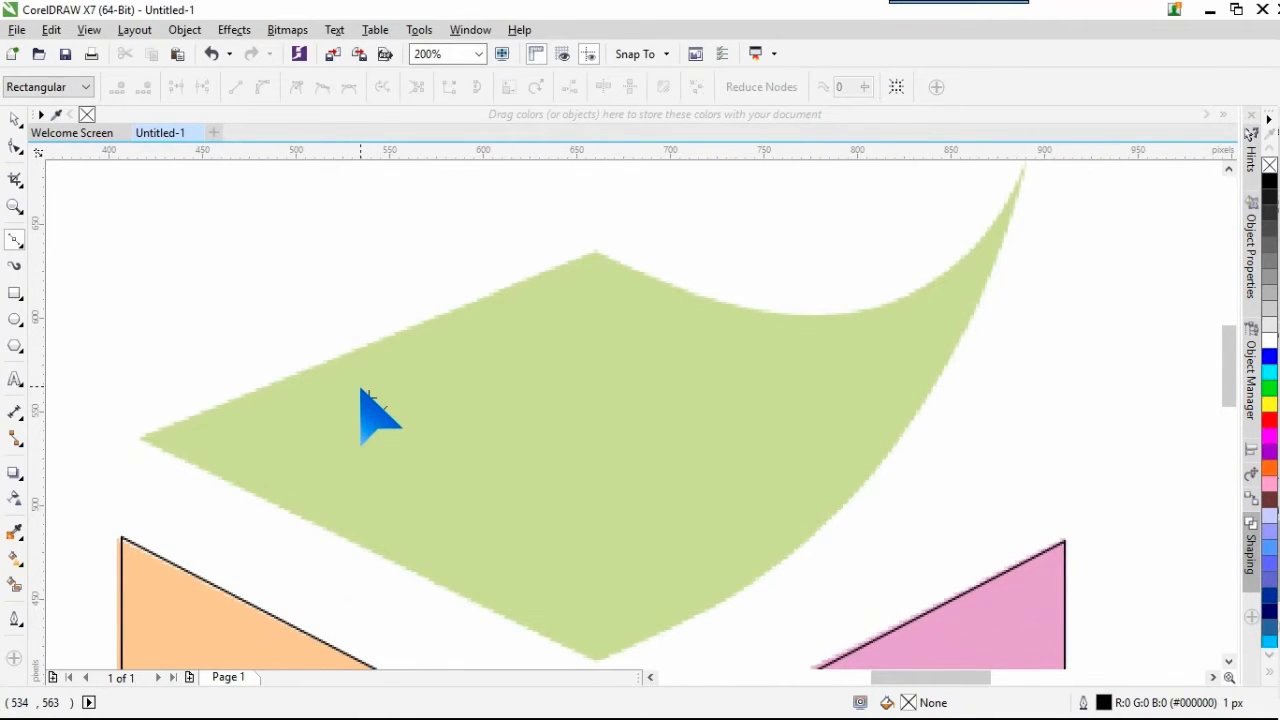
drag(370, 396, 318, 406)
scroll(310, 400, down, 1)
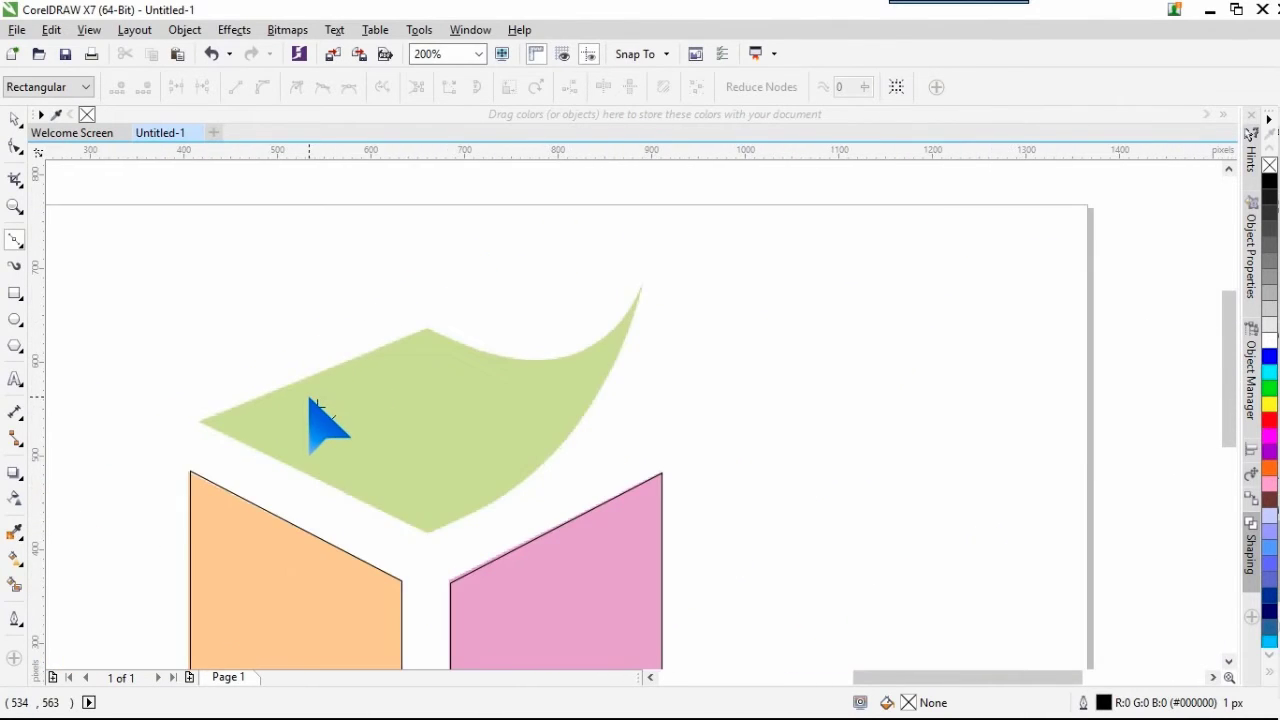
scroll(296, 414, up, 1)
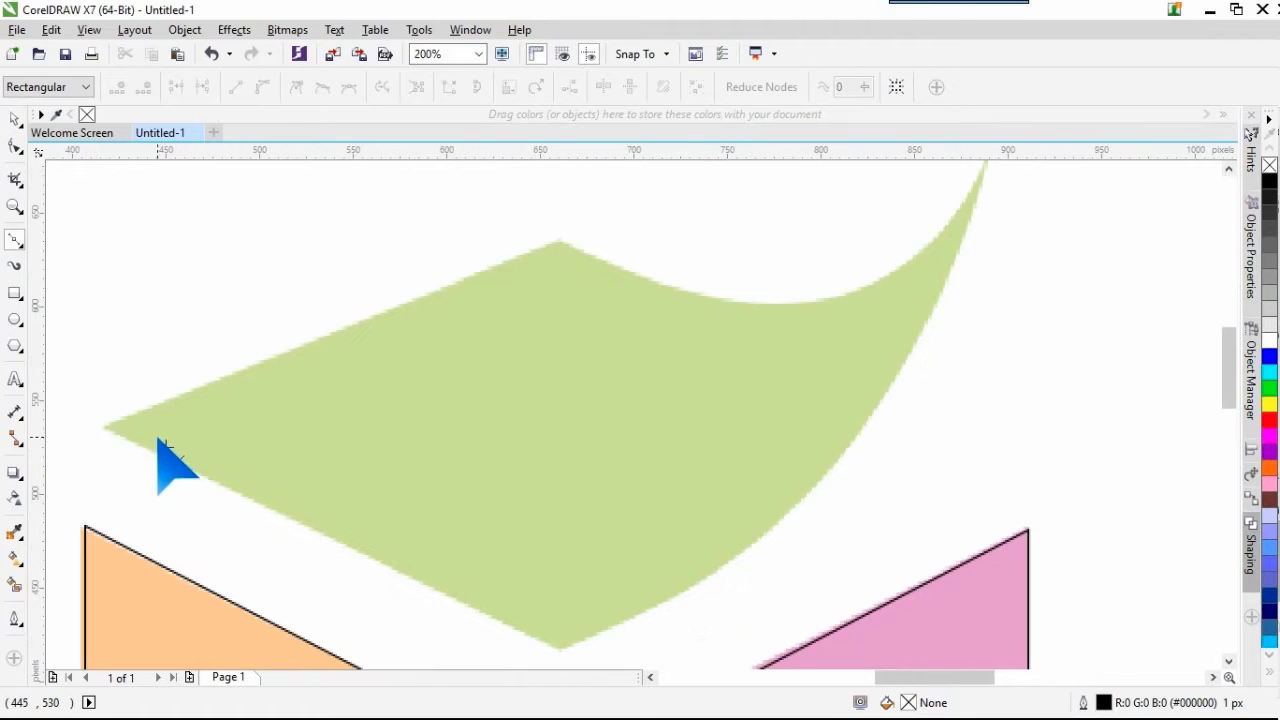
click(105, 425)
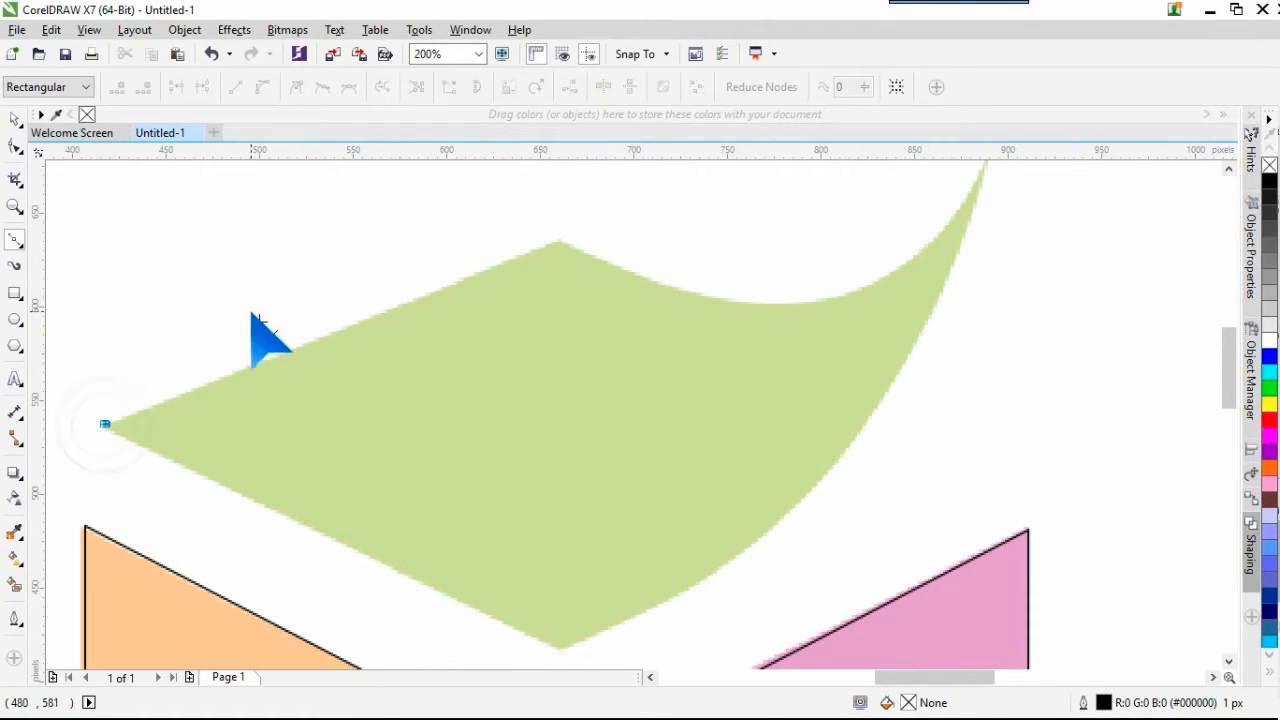
click(559, 239)
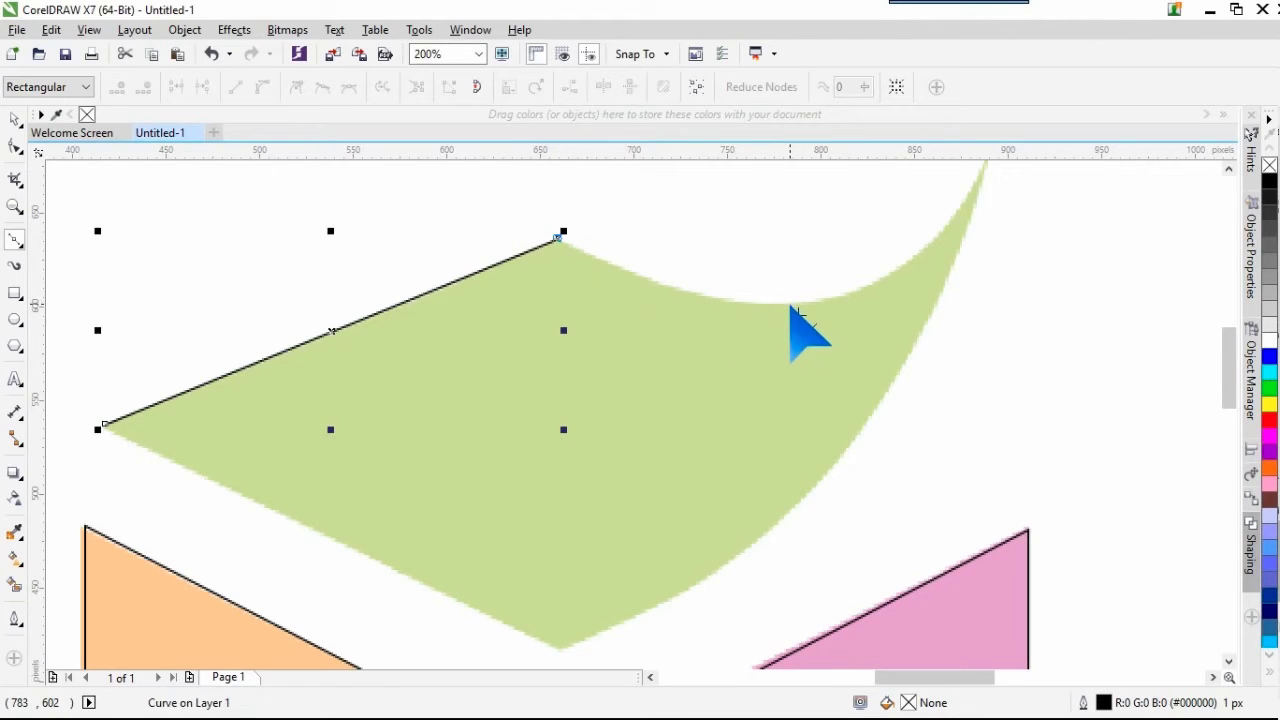
Step: Continue the Bézier path through the upper edge's low point, the tip, the right edge and the bottom corner, and close it
click(789, 303)
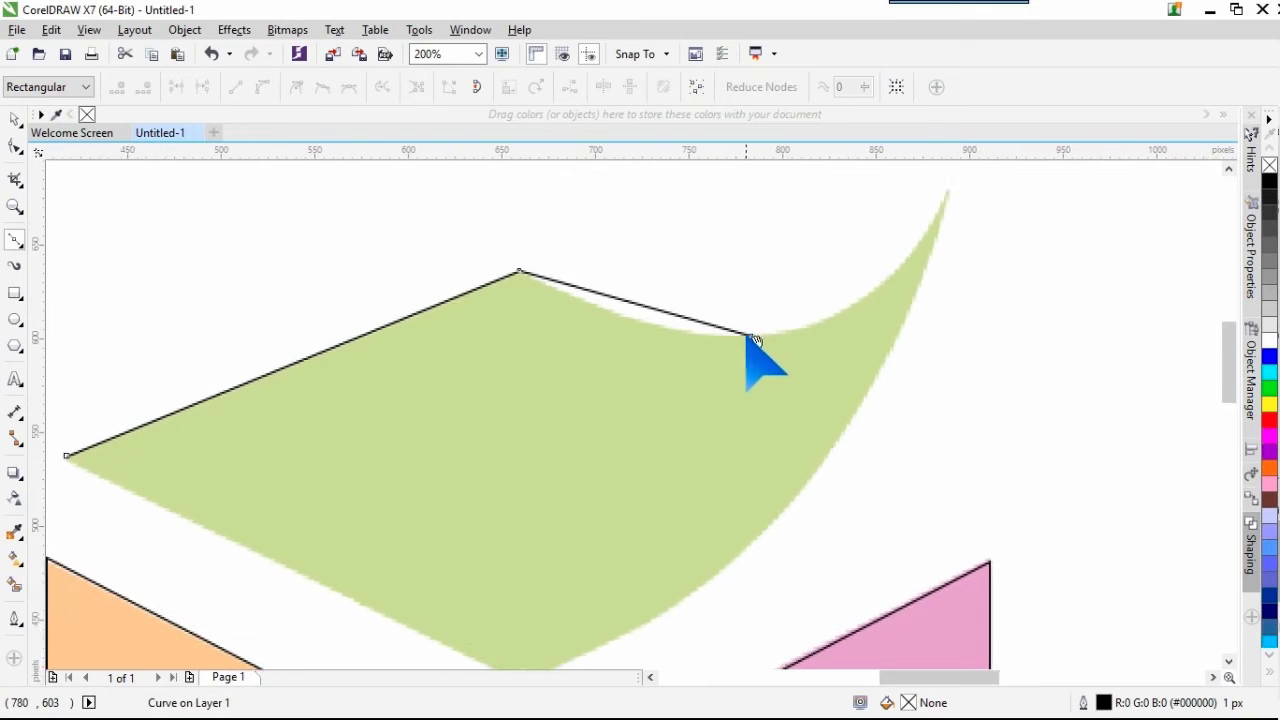
click(925, 195)
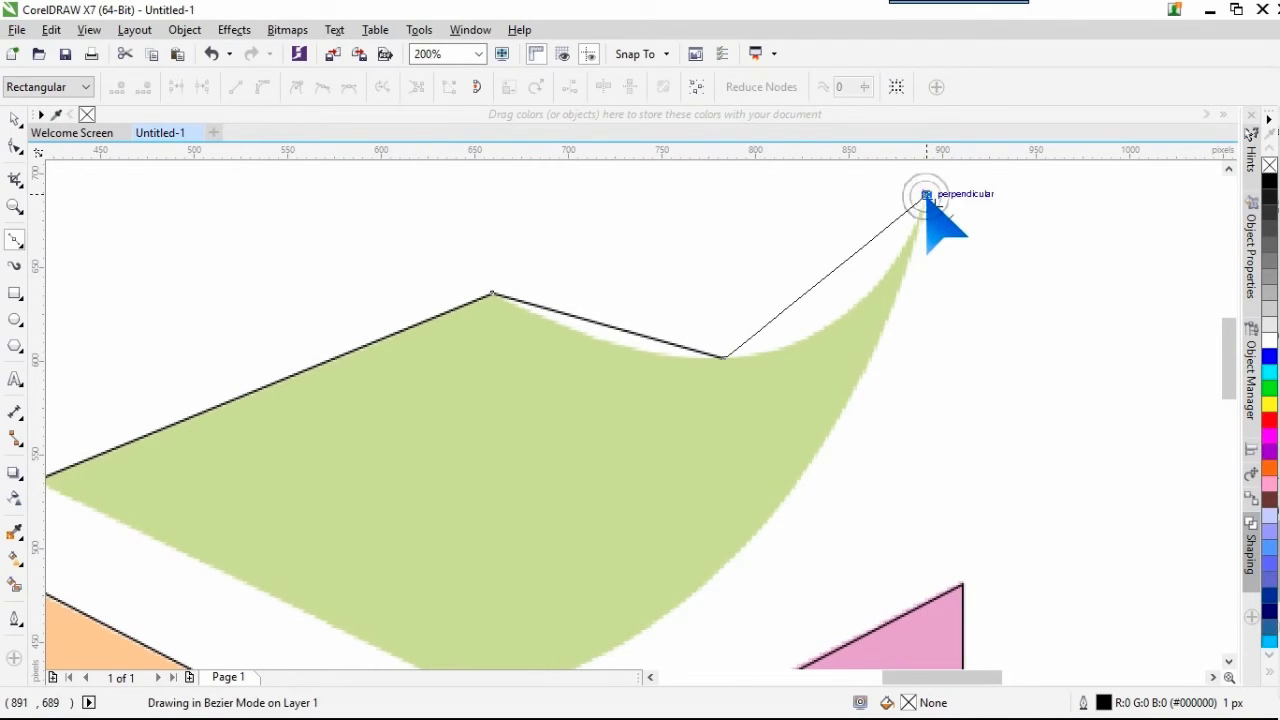
click(813, 457)
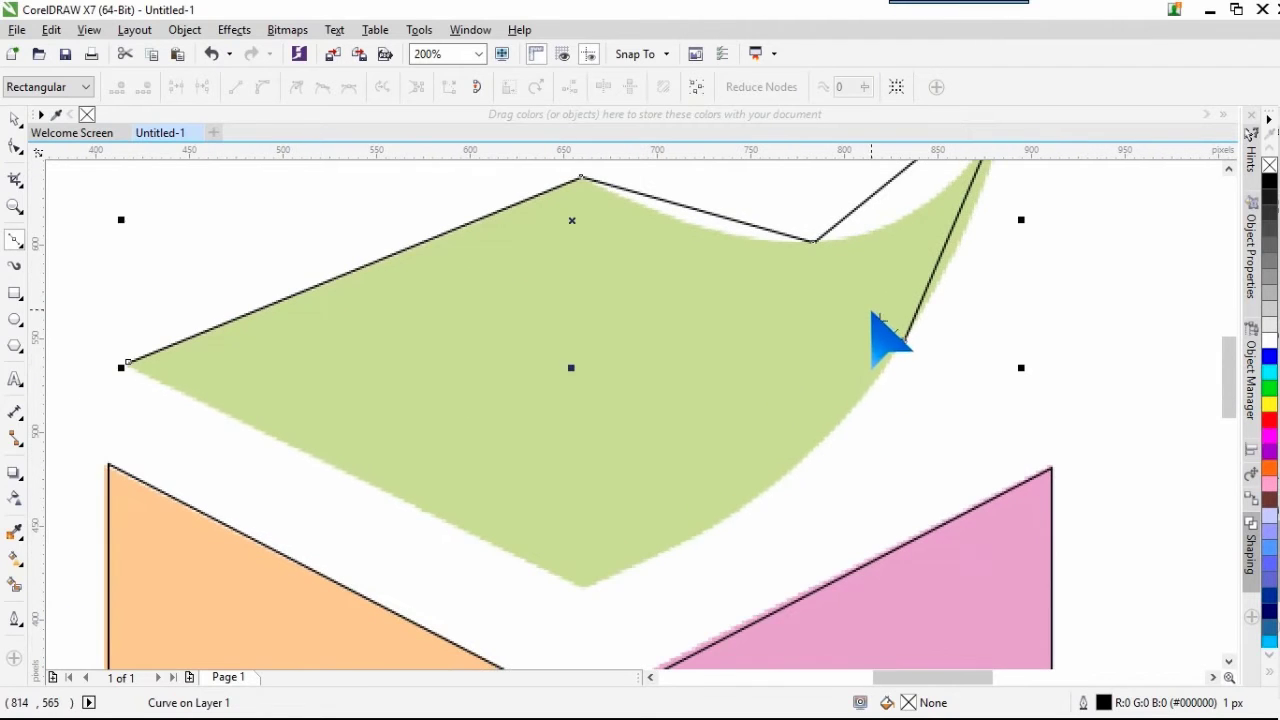
click(587, 586)
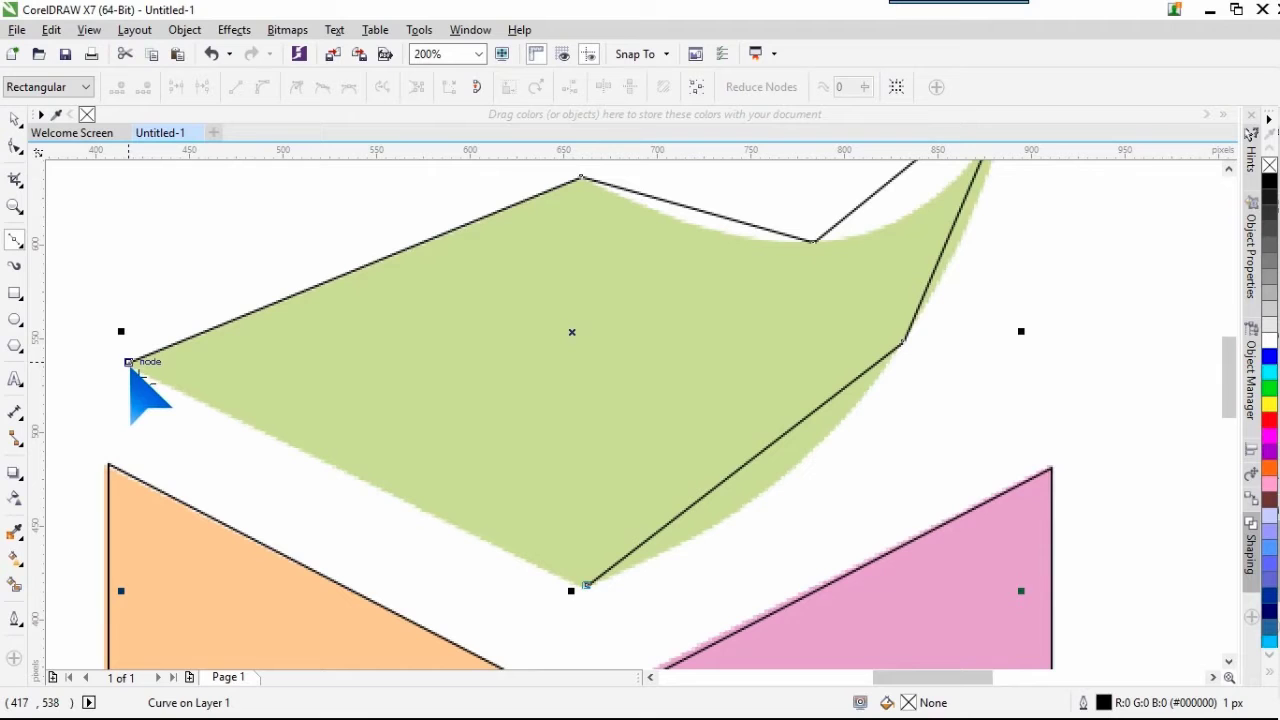
click(477, 87)
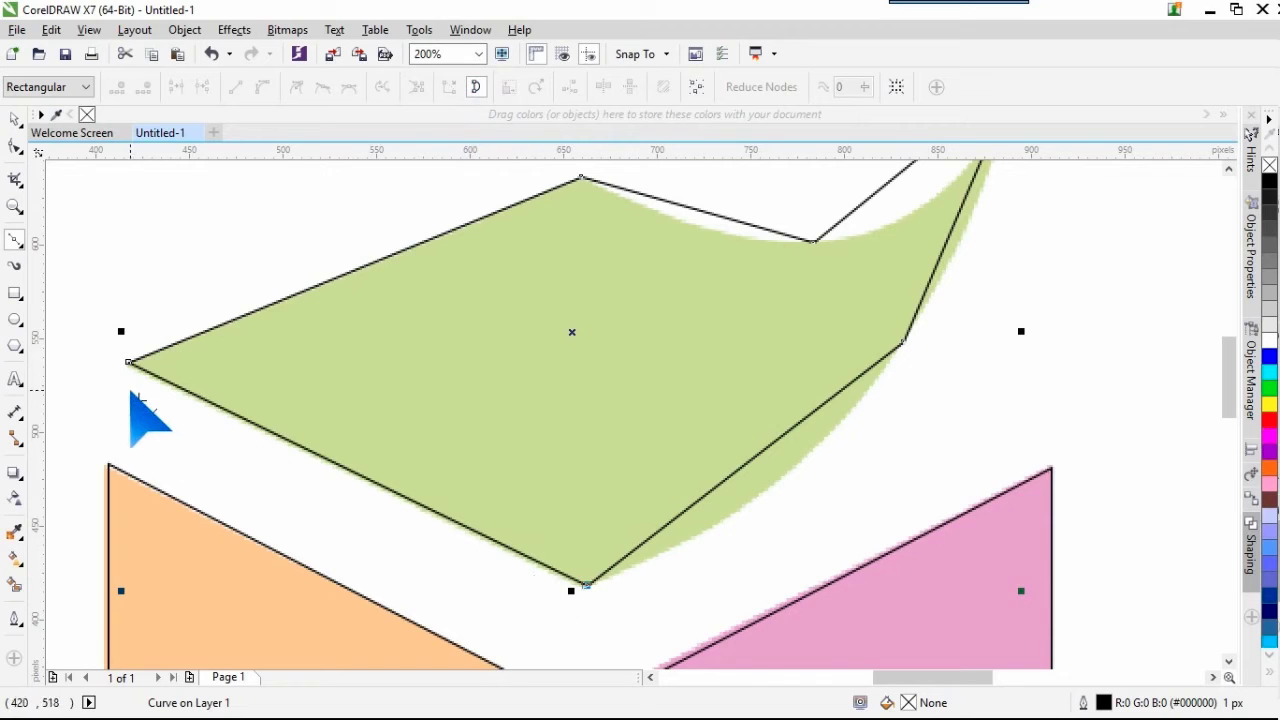
Step: Switch the document display from Pixels to Enhanced view mode
scroll(131, 380, up, 1)
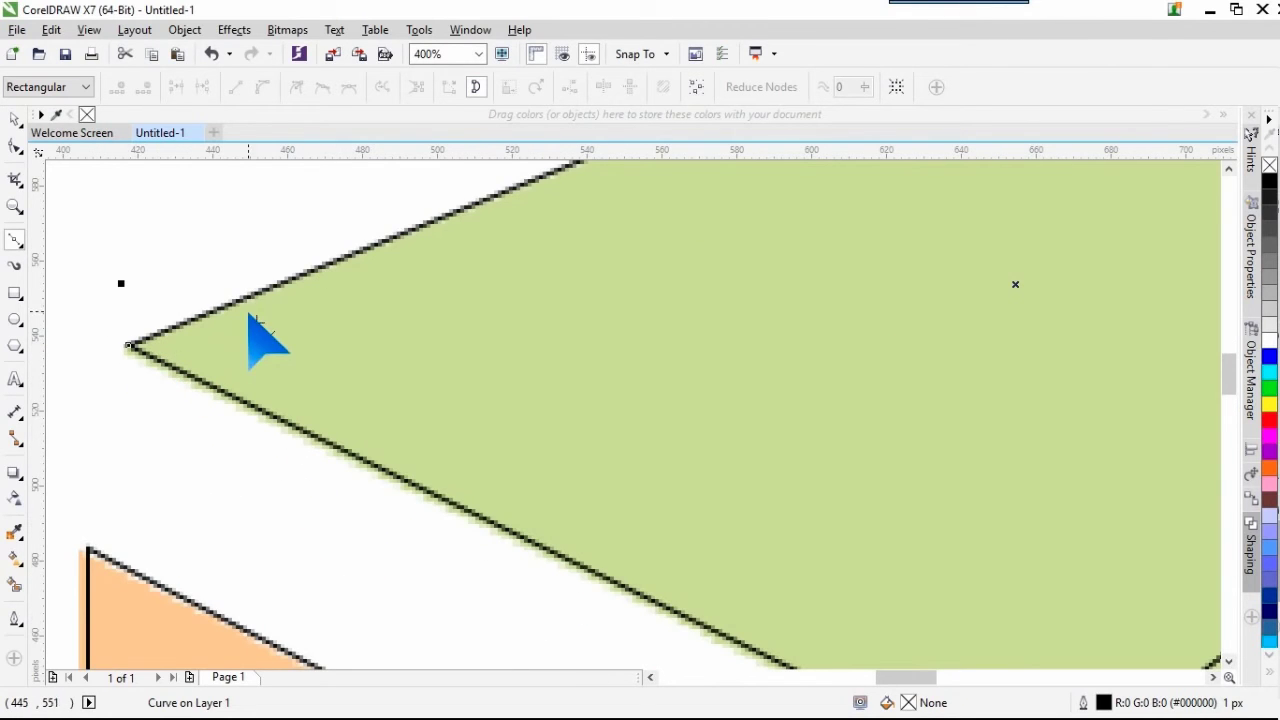
click(89, 30)
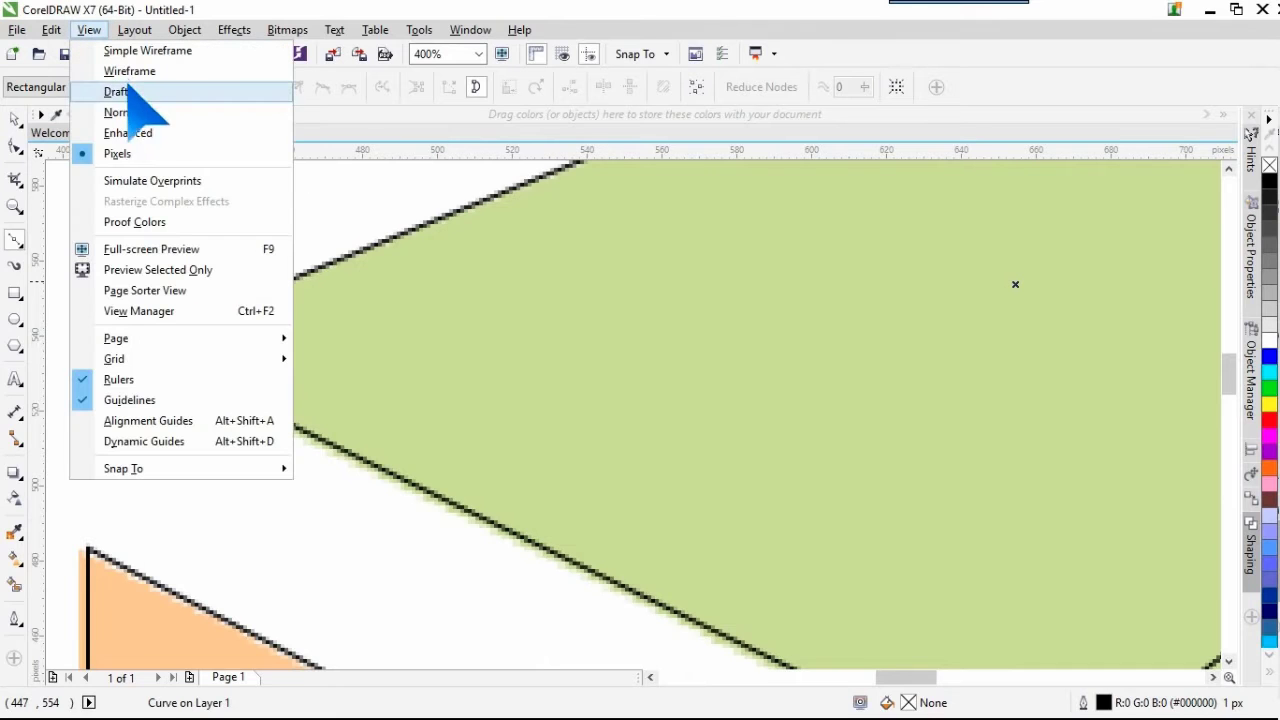
click(140, 135)
scroll(315, 395, down, 2)
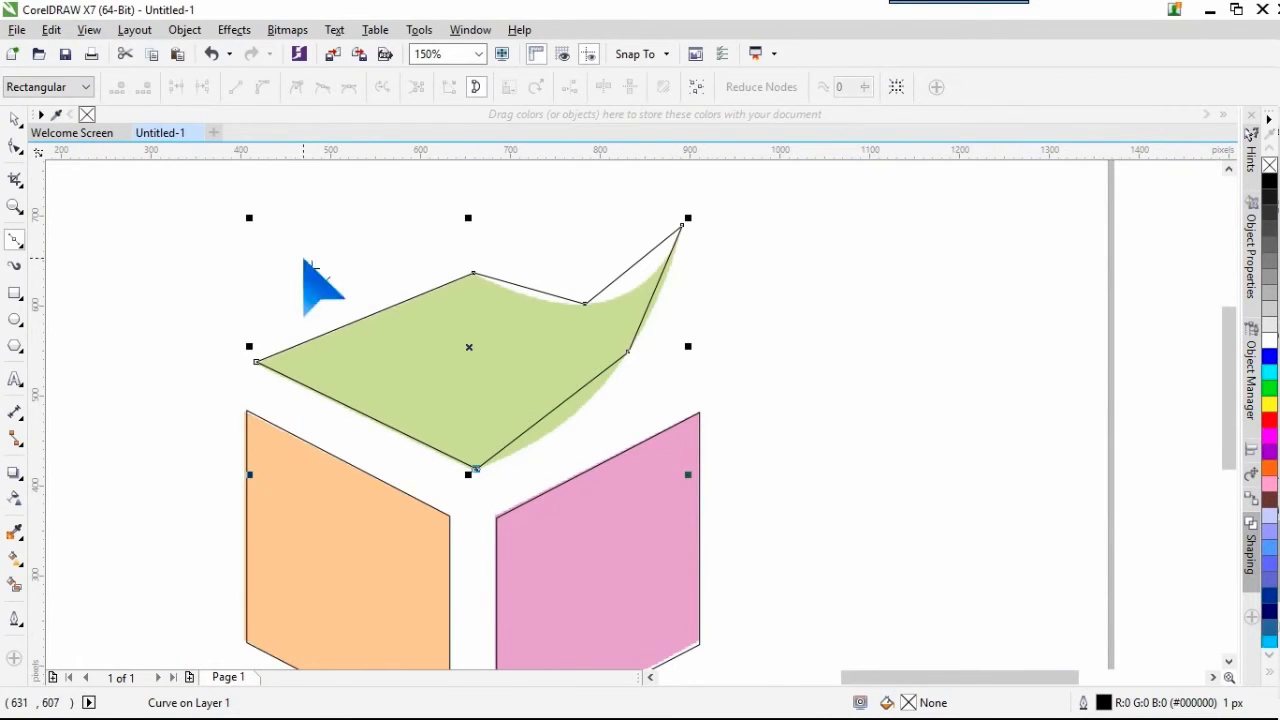
Step: Convert the straight segments between the outline's upper corner, low point, tip and right-edge node to curves
click(15, 145)
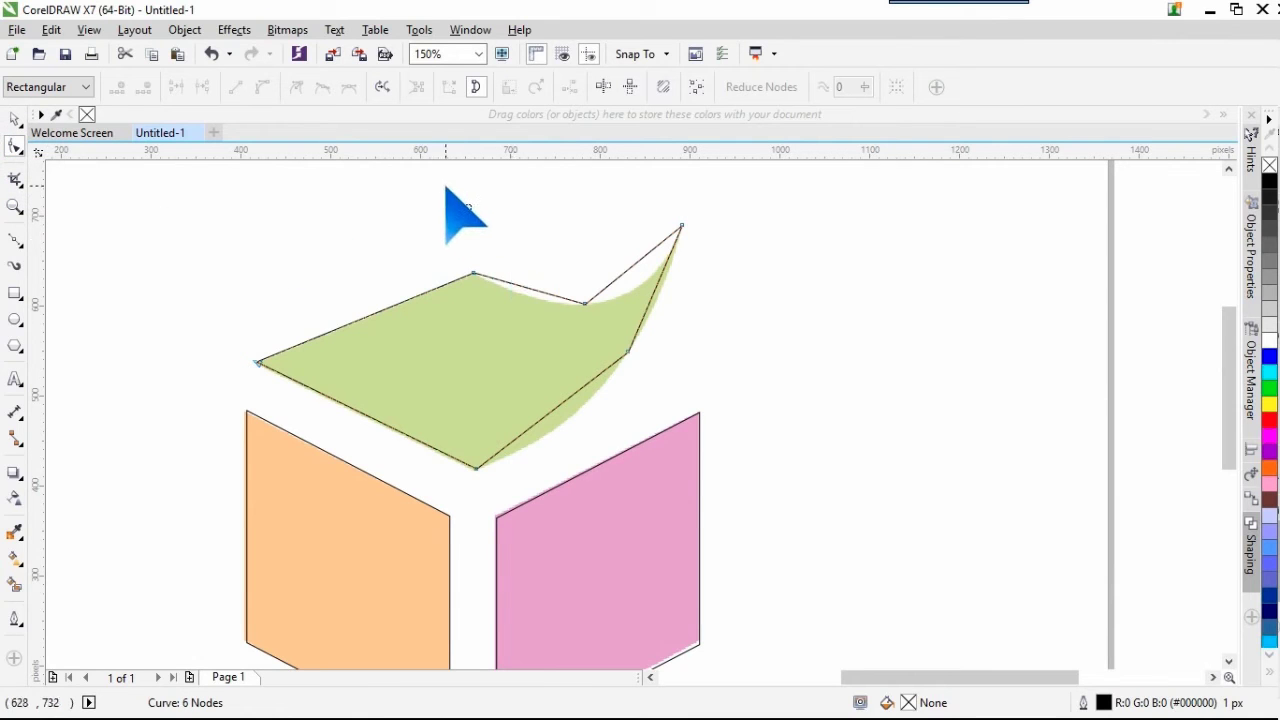
drag(460, 171, 733, 389)
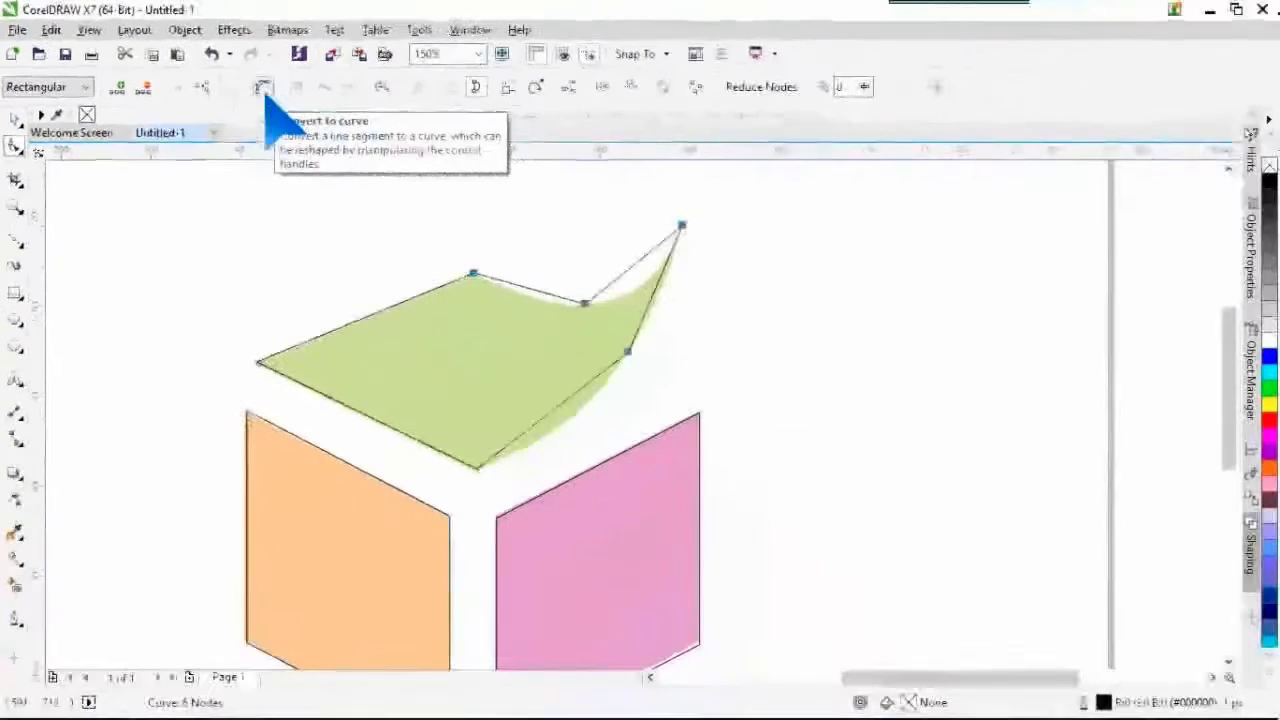
click(527, 173)
click(545, 252)
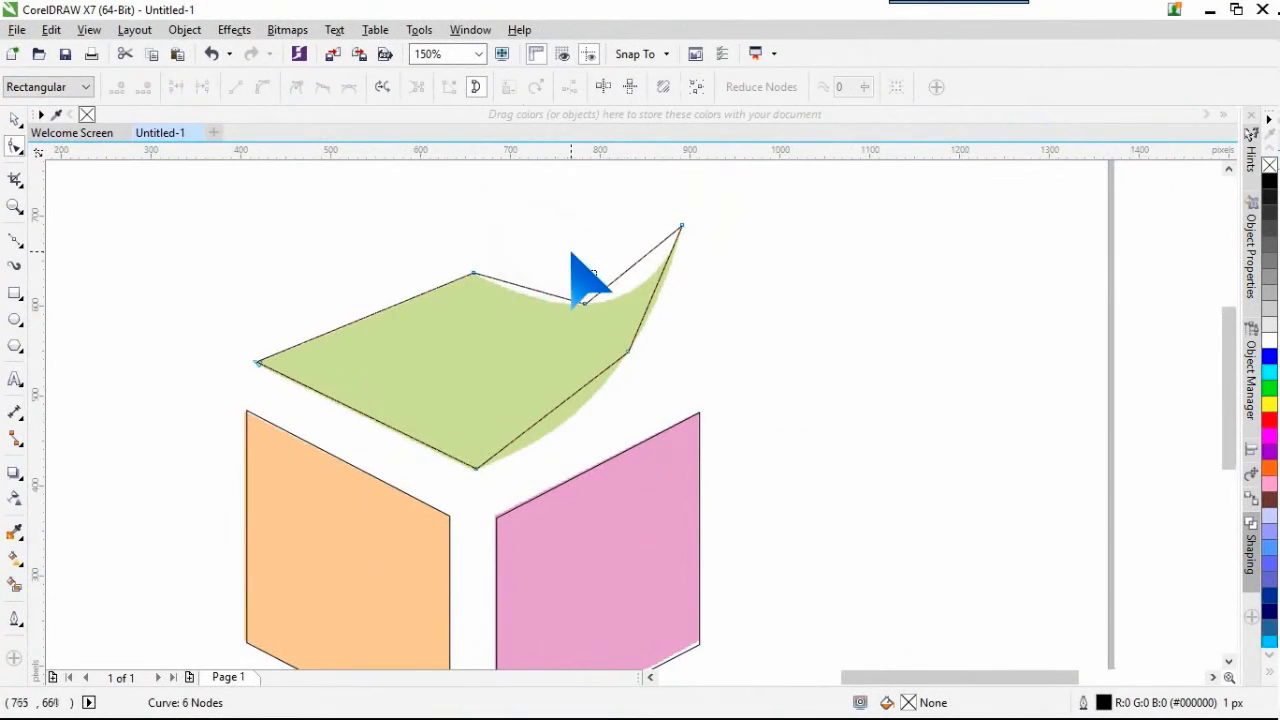
Step: Bend the upper edge between the upper corner and its low point to follow the green shape
scroll(575, 252, up, 1)
click(596, 357)
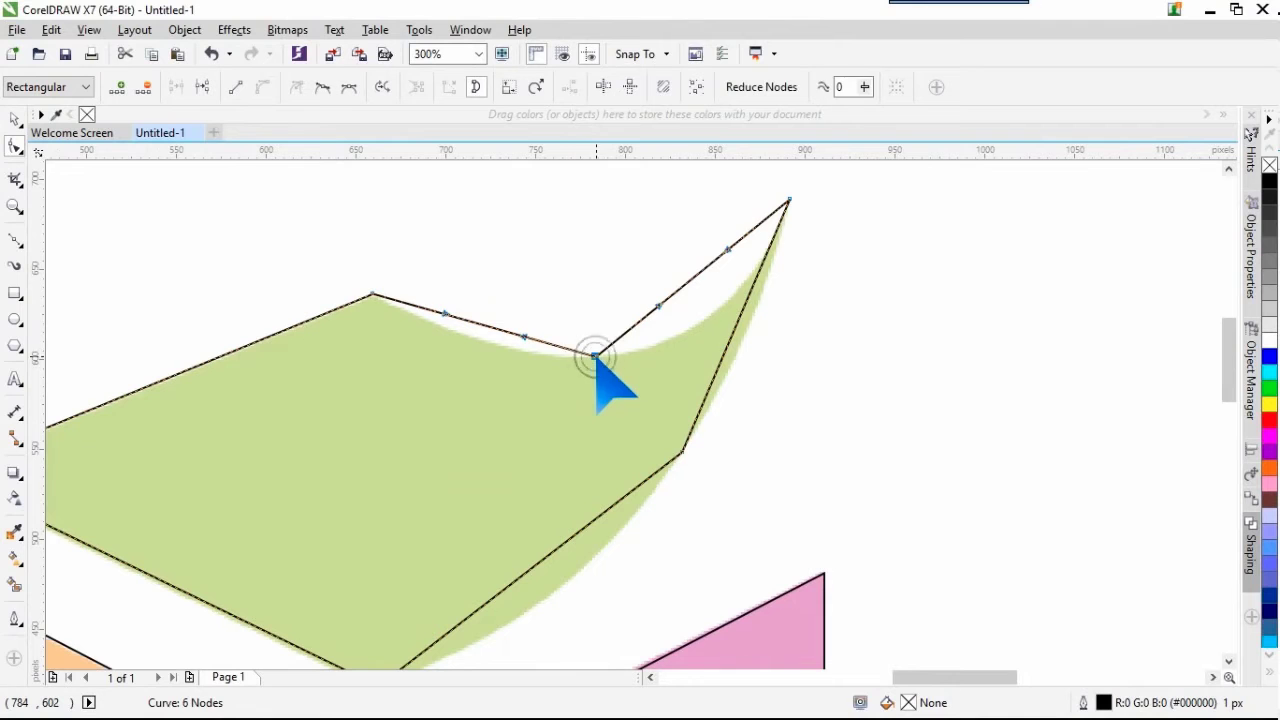
scroll(653, 309, up, 1)
drag(665, 305, 630, 272)
drag(389, 368, 444, 282)
scroll(494, 285, down, 1)
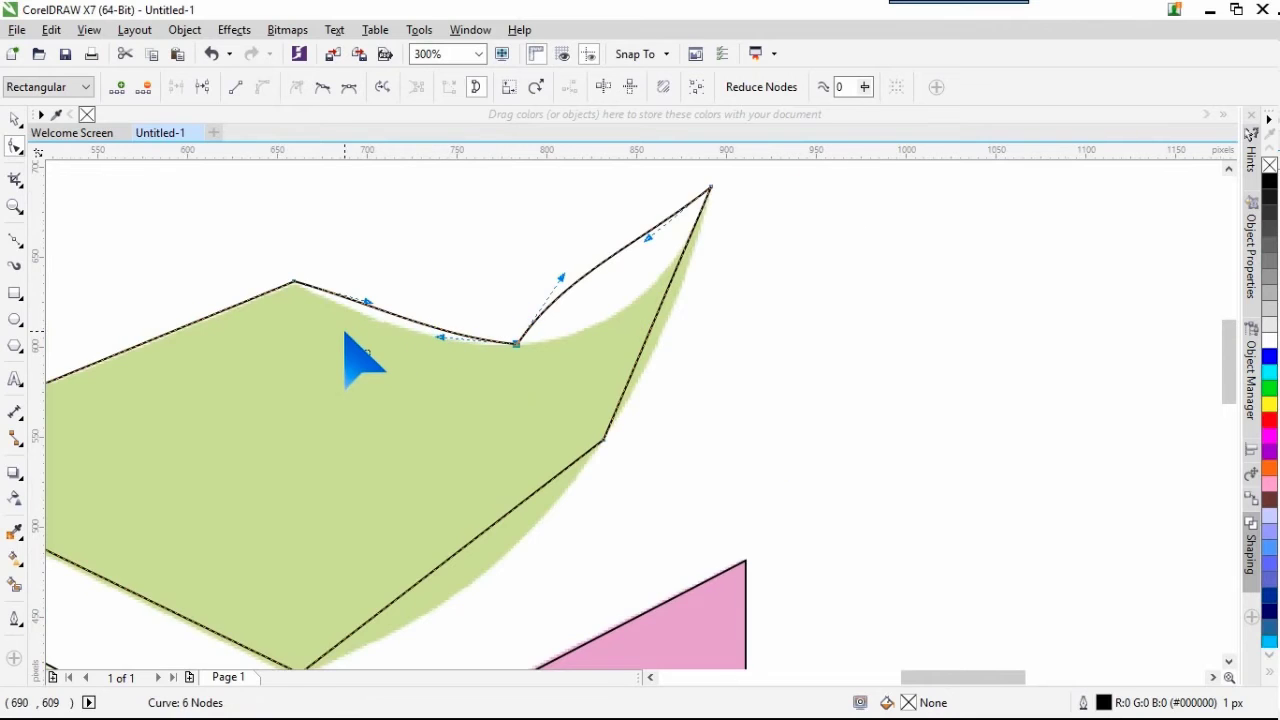
scroll(384, 318, up, 1)
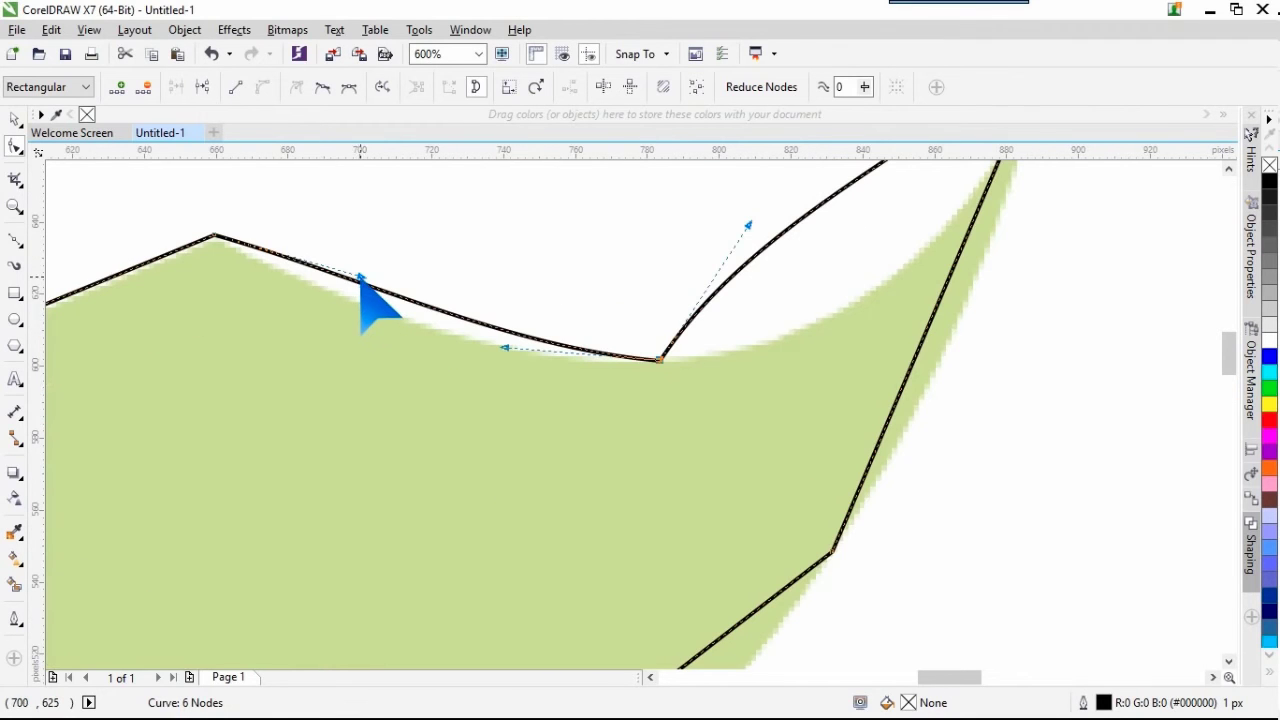
drag(361, 276, 353, 314)
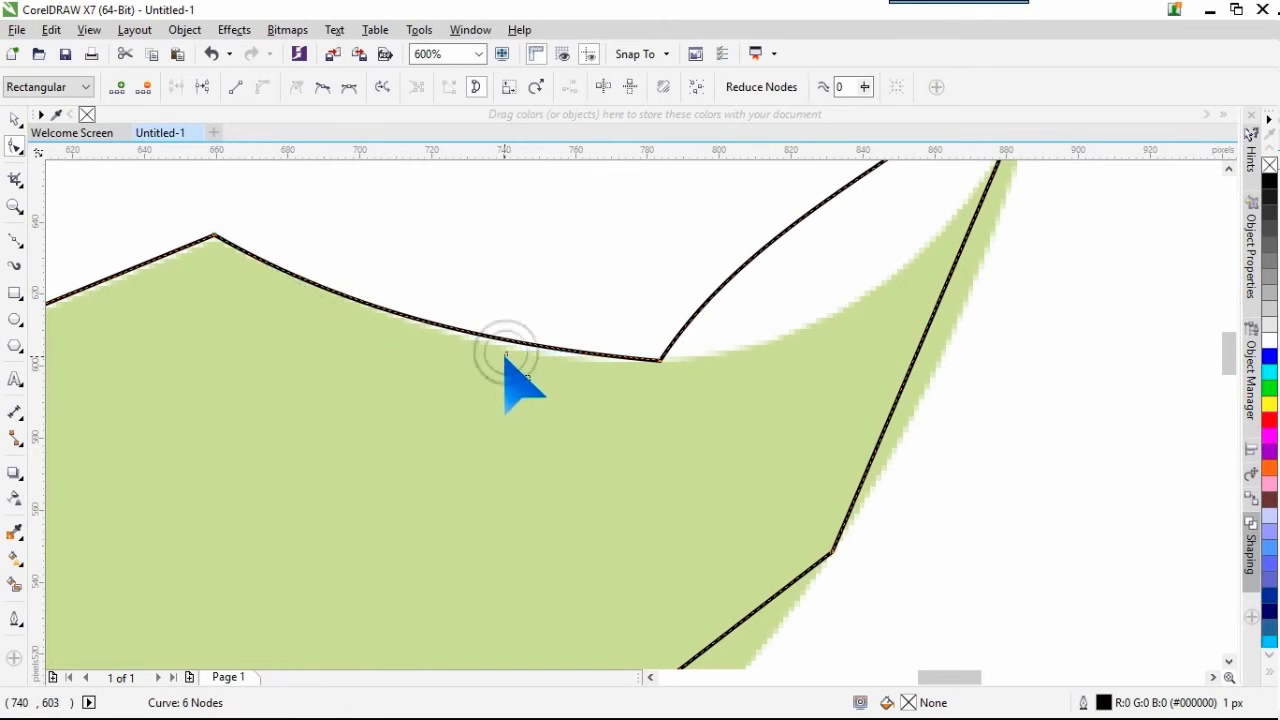
click(655, 352)
drag(505, 348, 505, 356)
scroll(440, 396, down, 2)
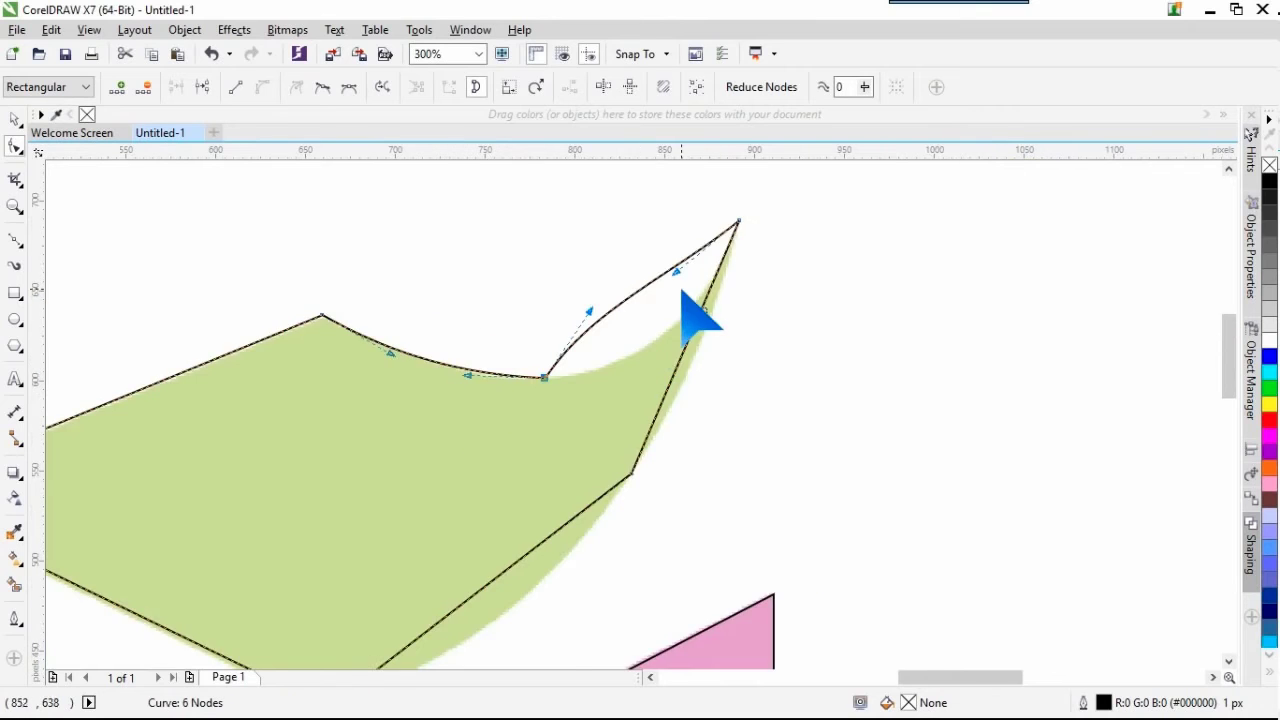
Step: Bend the upper edge between its low point and the tip to follow the green shape
scroll(683, 292, up, 2)
drag(668, 262, 725, 321)
drag(494, 340, 691, 446)
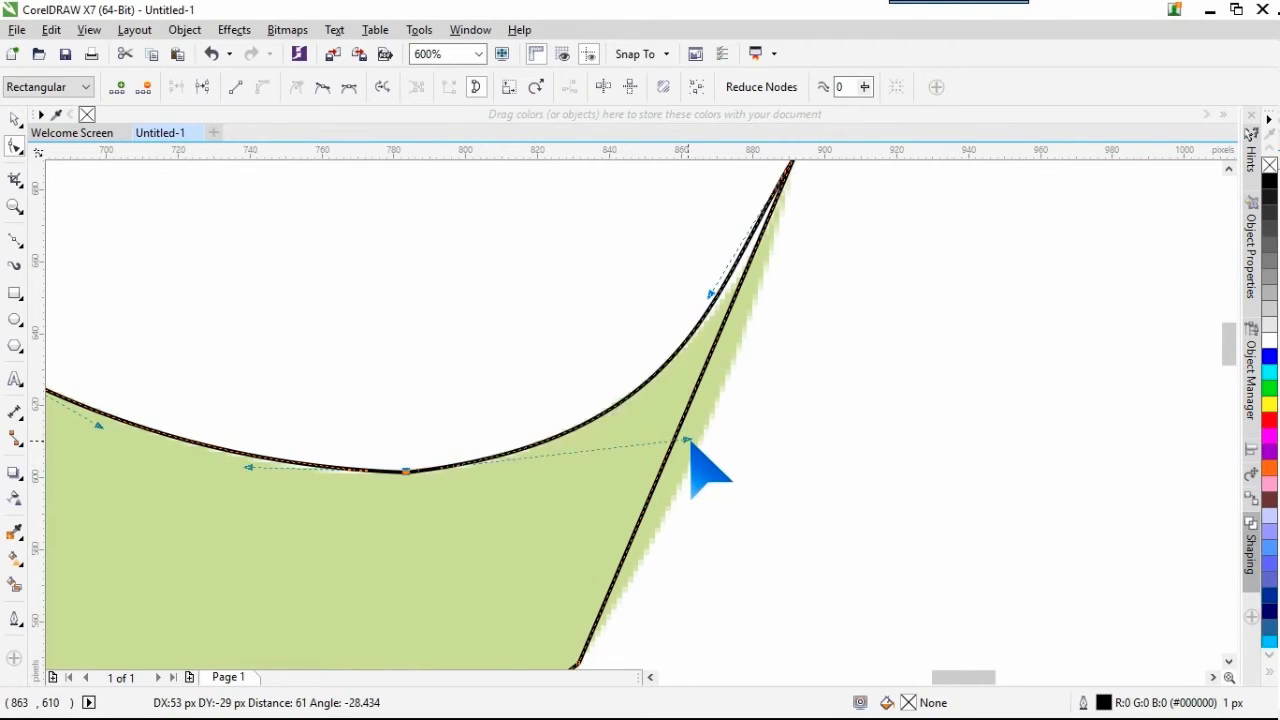
Step: Remove the right edge's middle node and bend the edge from the tip to the bottom corner along the green shape
scroll(638, 288, down, 2)
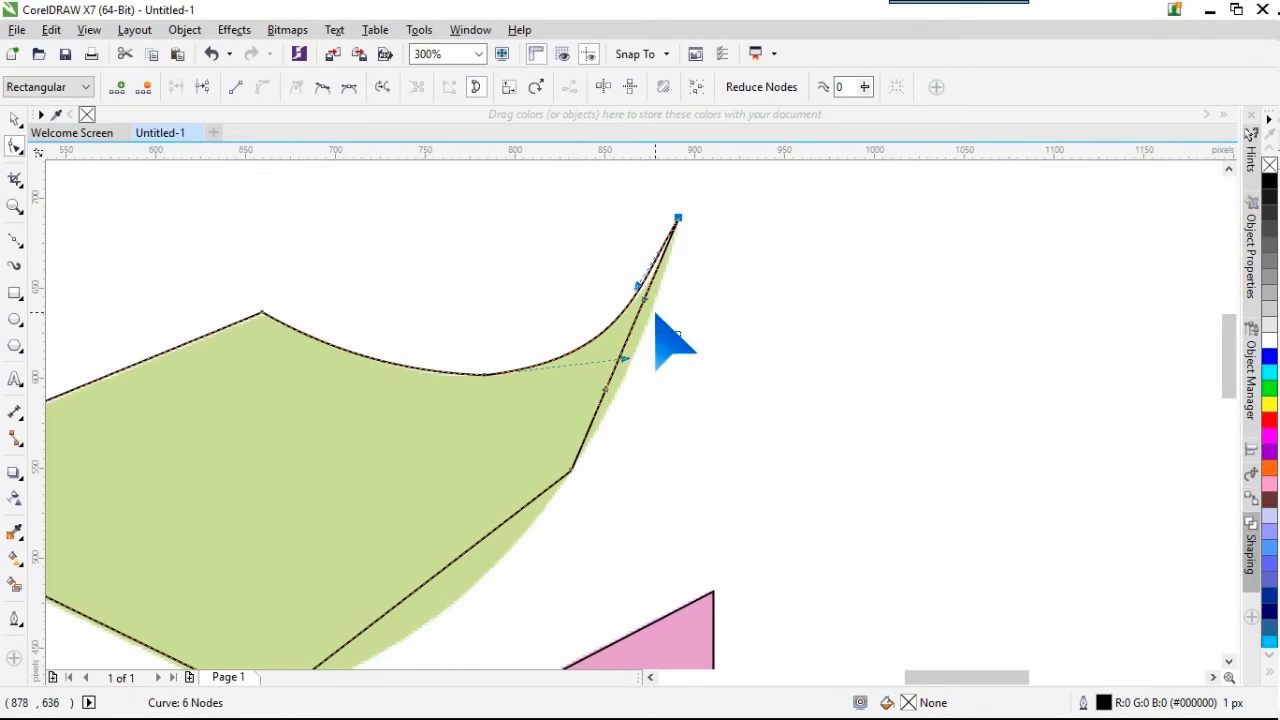
drag(644, 300, 645, 356)
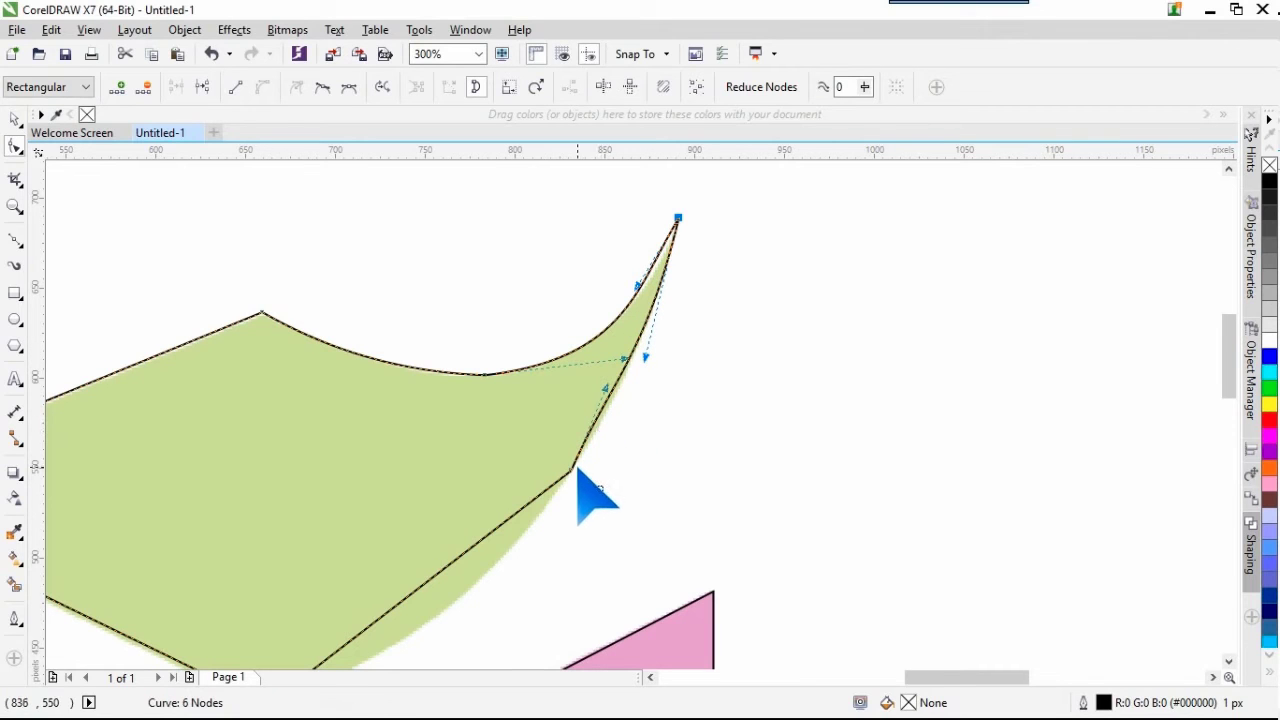
scroll(614, 337, down, 2)
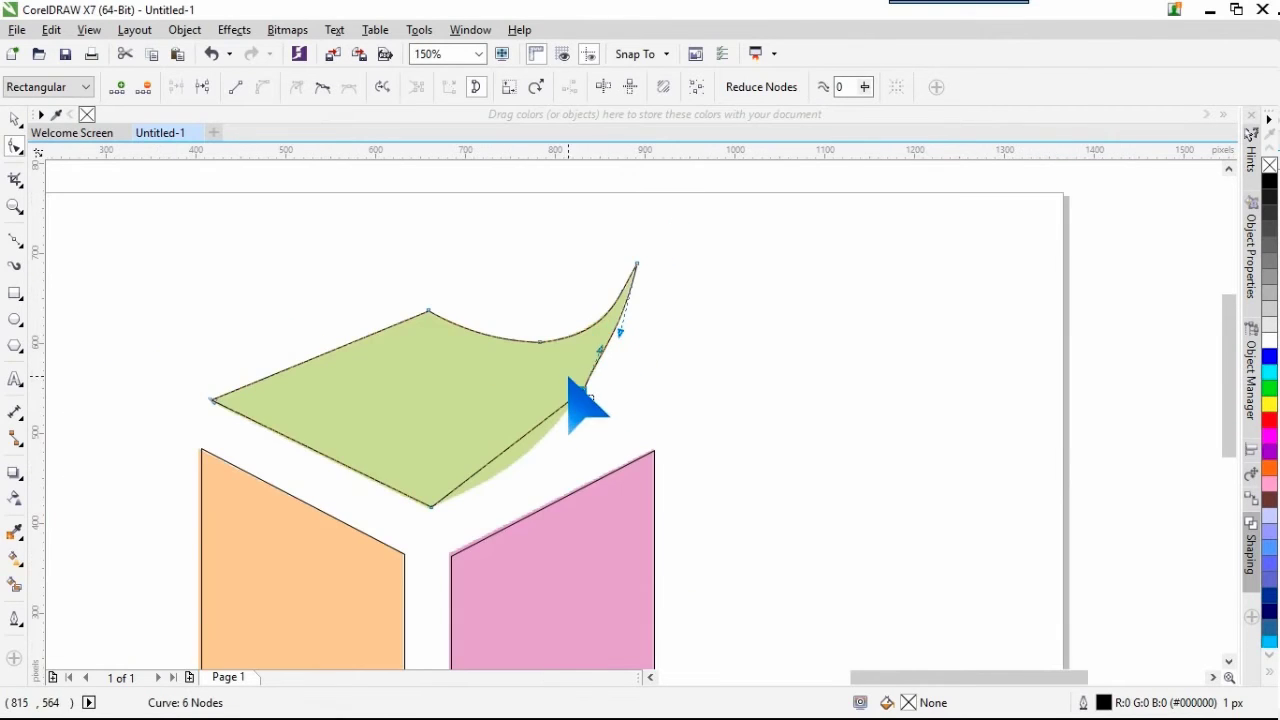
scroll(566, 410, up, 2)
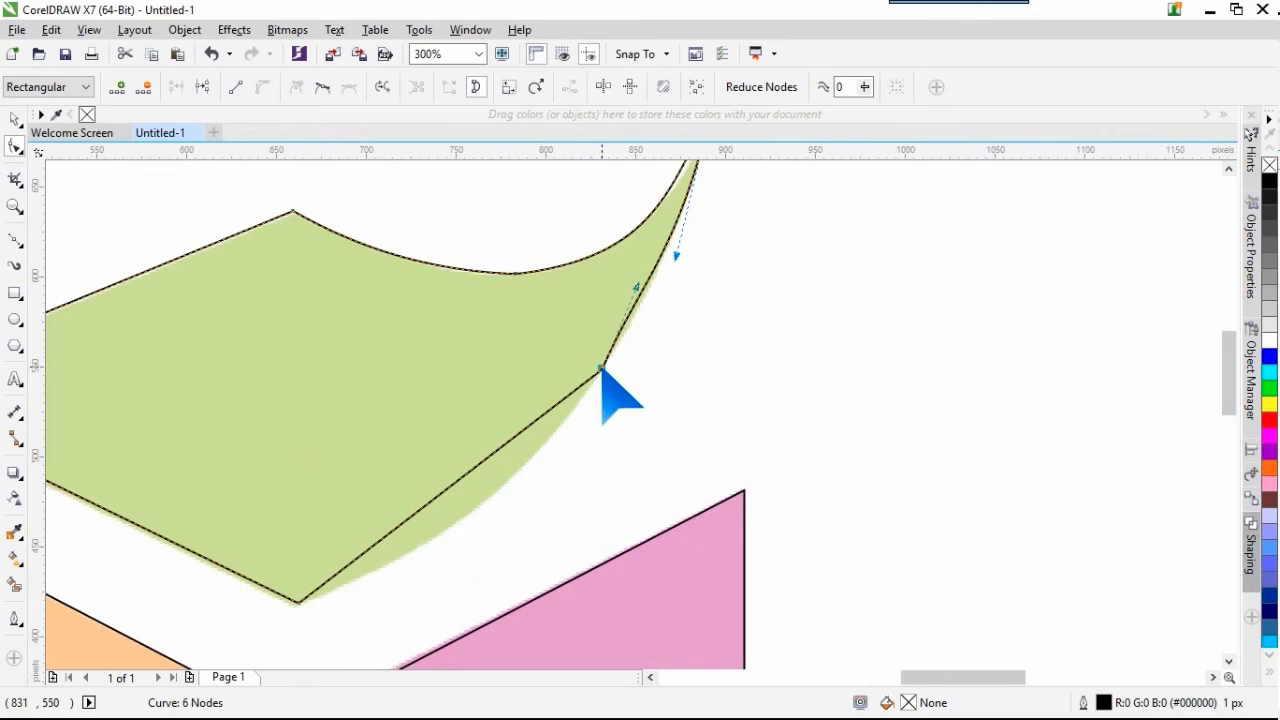
double_click(601, 369)
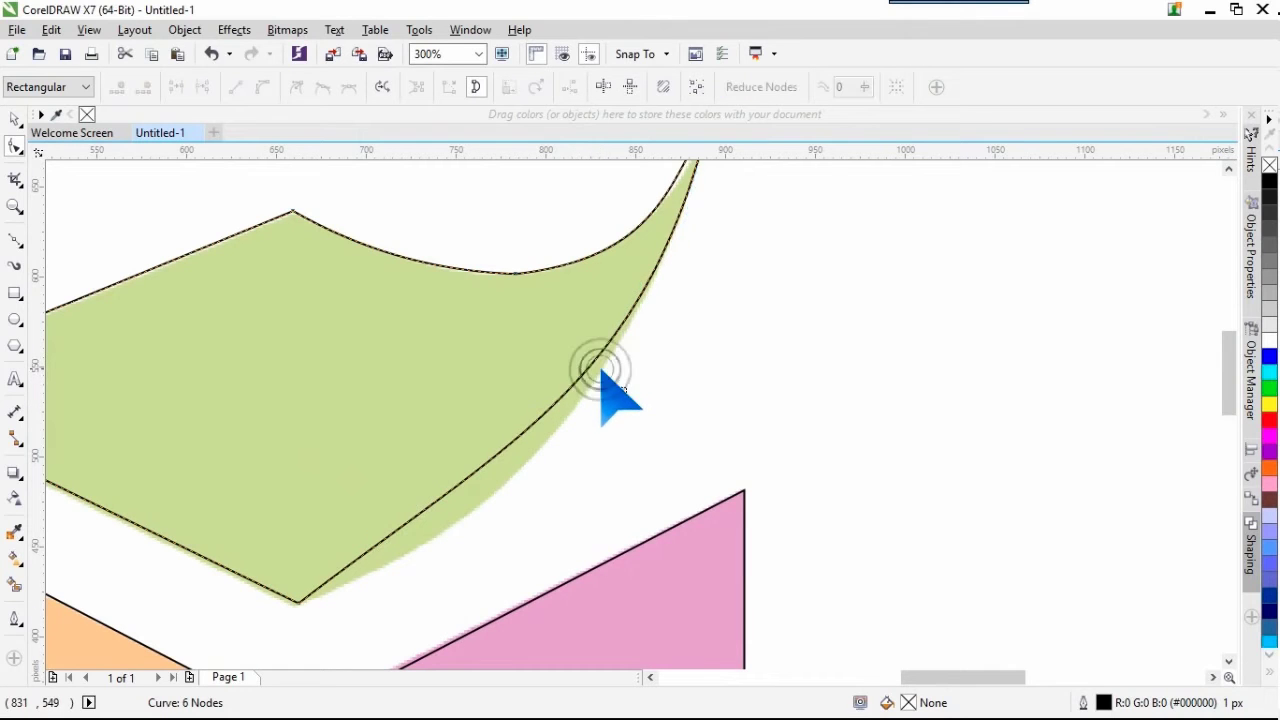
click(300, 600)
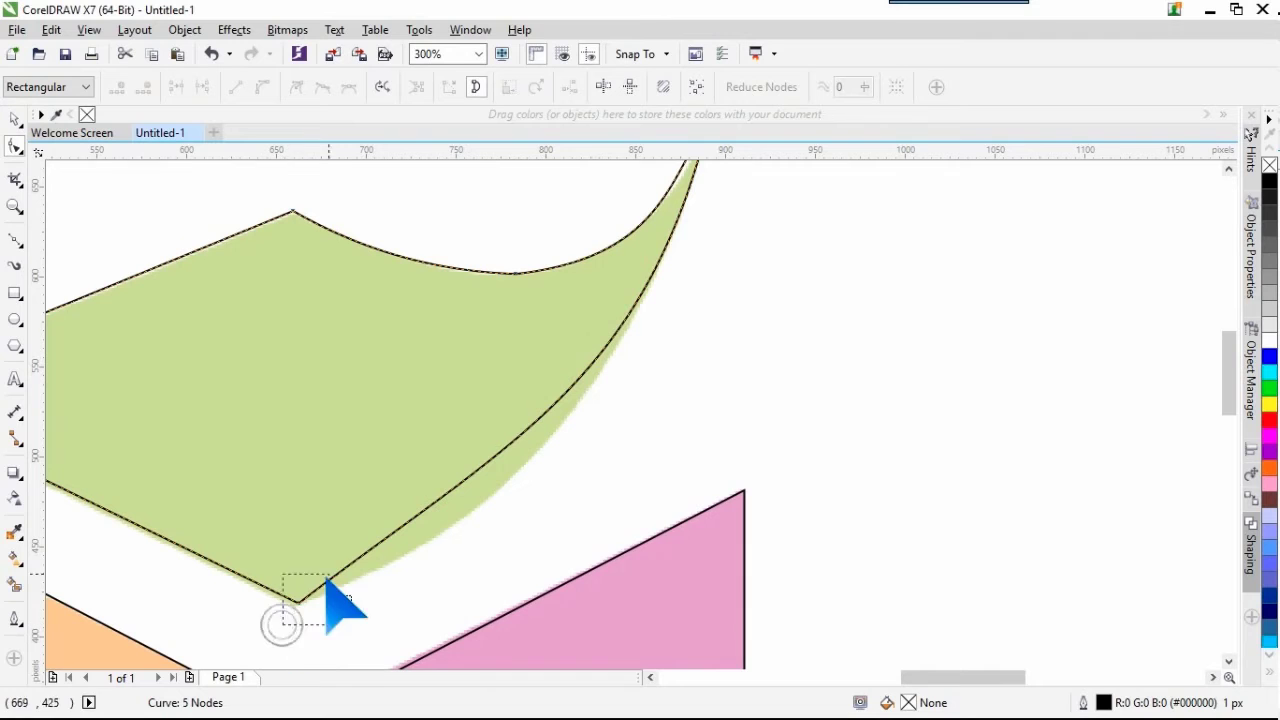
mouse_move(503, 446)
mouse_down()
mouse_move(477, 521)
mouse_move(430, 565)
mouse_move(460, 565)
mouse_move(500, 523)
mouse_move(491, 538)
mouse_up()
scroll(608, 400, down, 2)
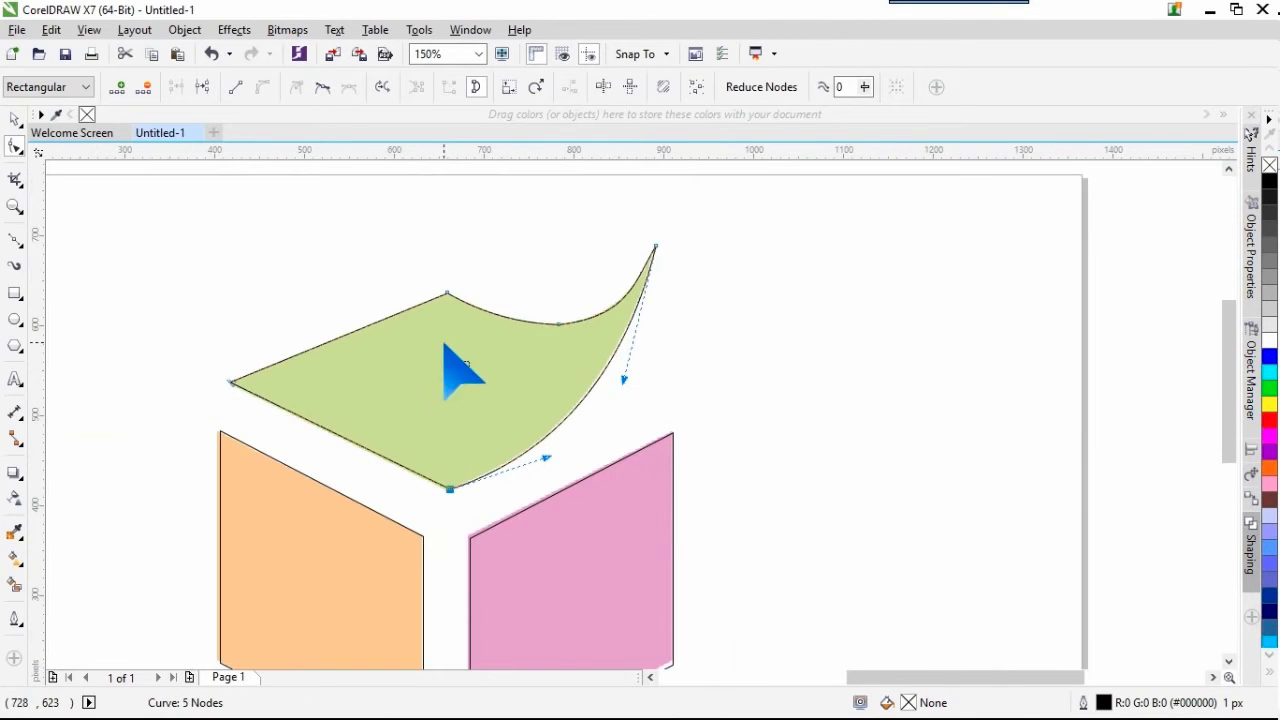
Step: Try removing the middle node from the curved upper edge, and undo the removal
scroll(563, 330, up, 2)
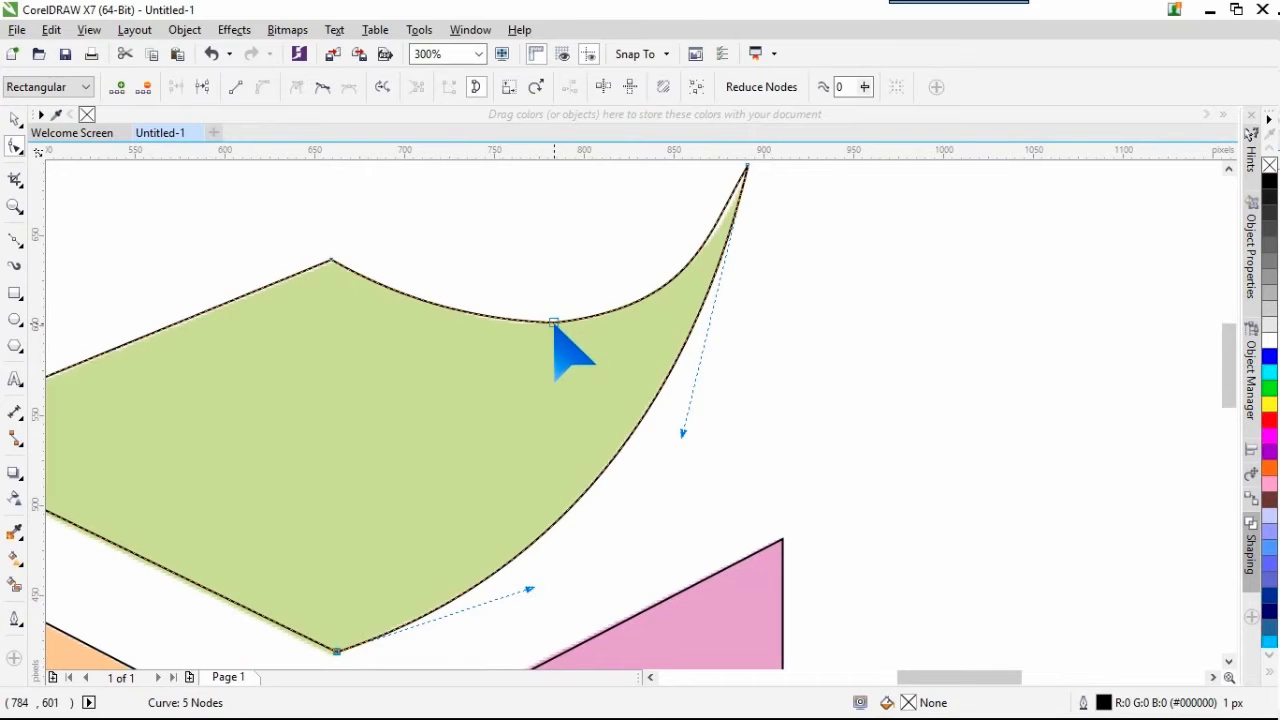
double_click(554, 324)
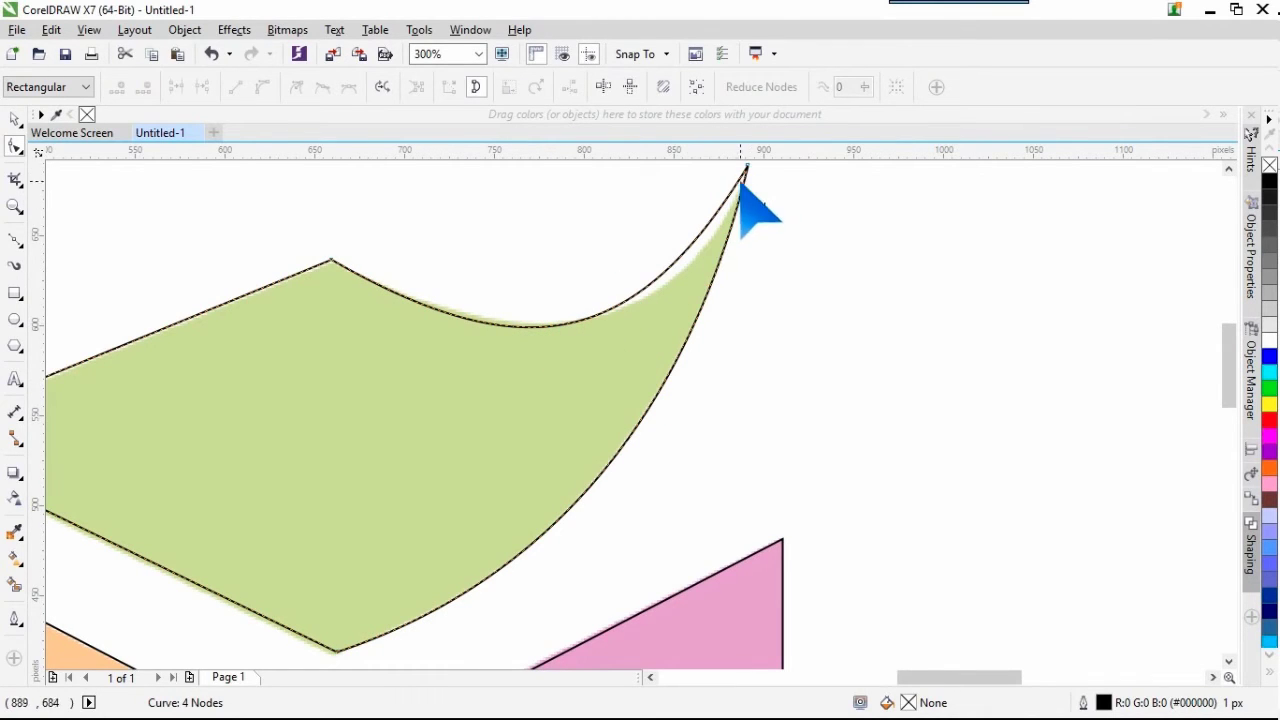
double_click(651, 295)
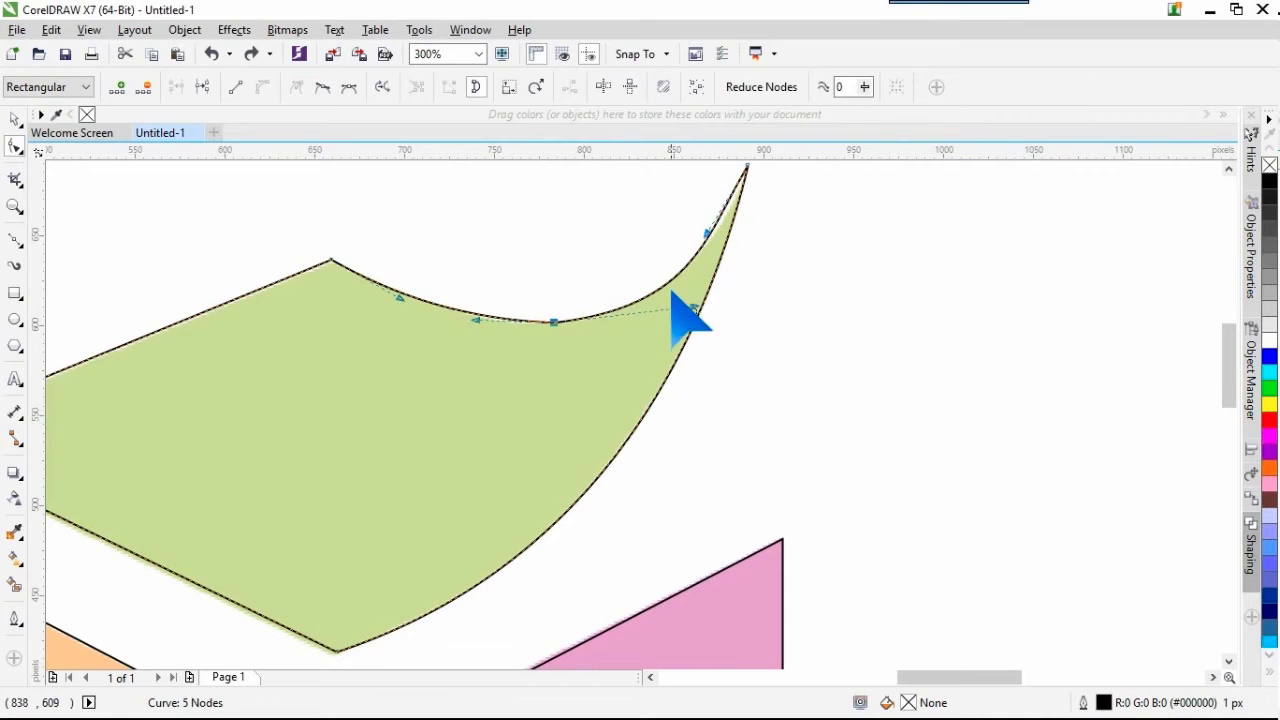
Step: Adjust the tip node's upper curve handle so that the outline closely follows the narrow point of the green shape
scroll(738, 220, up, 1)
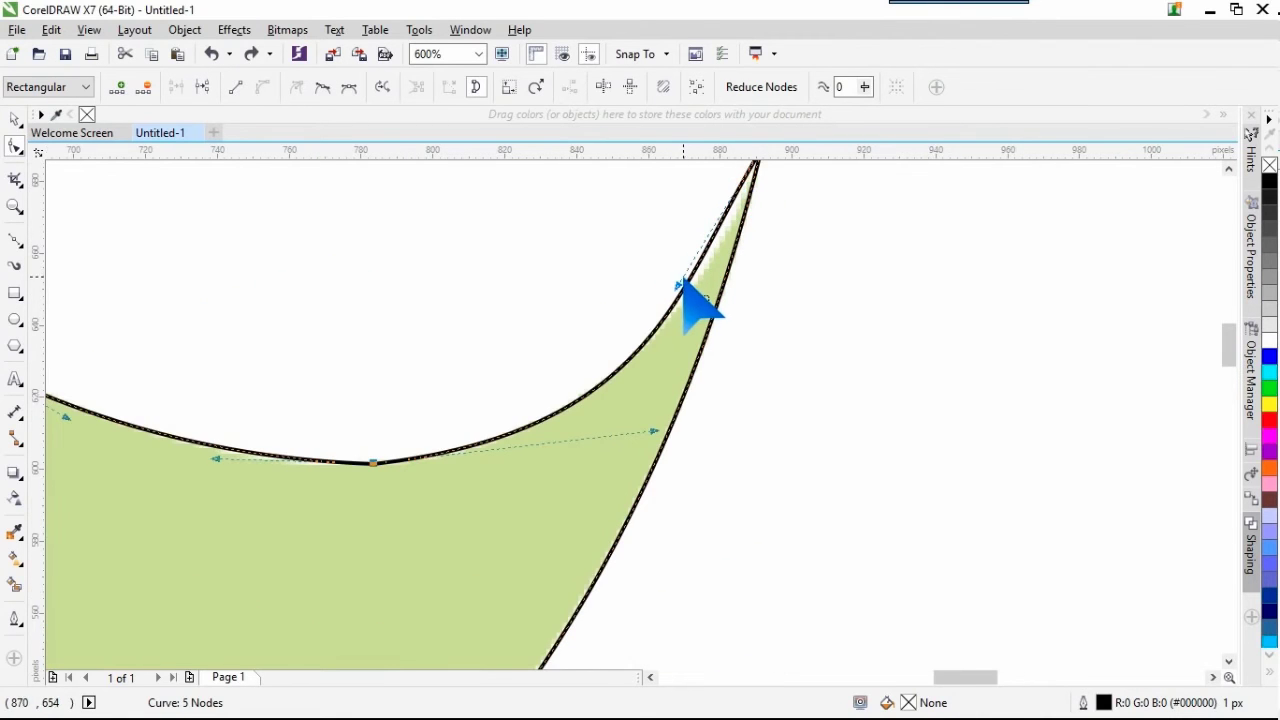
drag(679, 286, 720, 253)
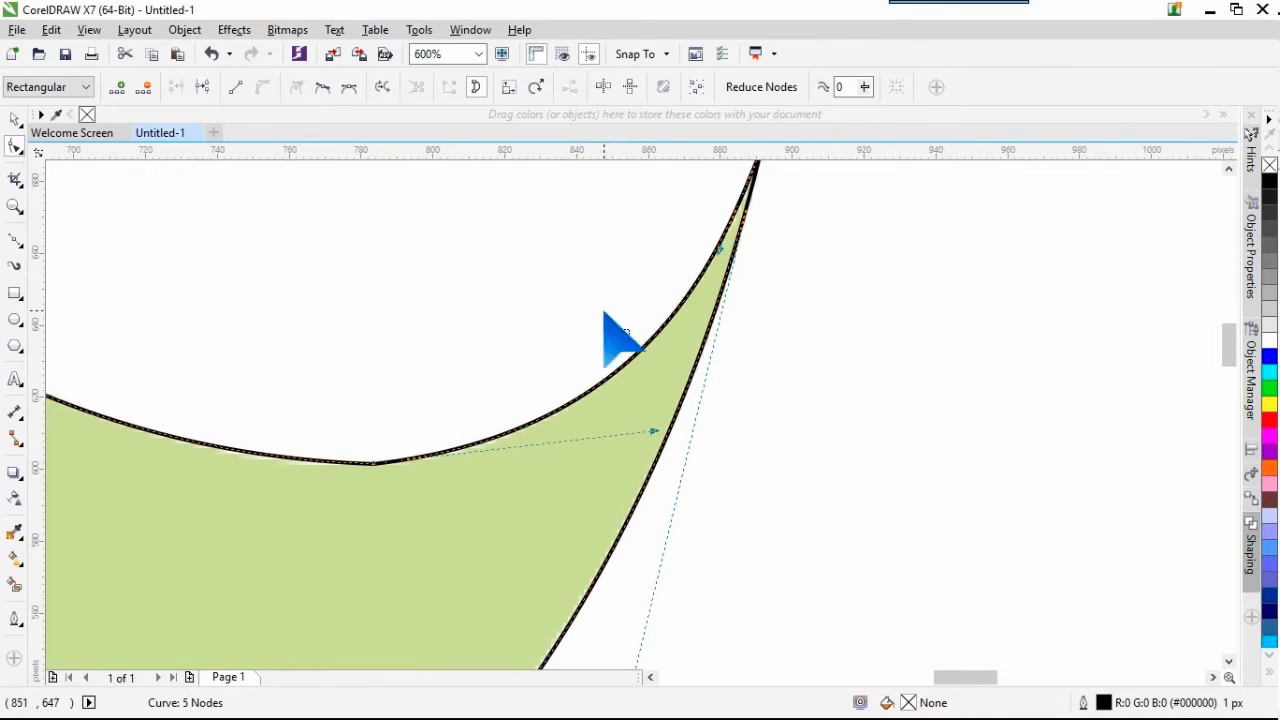
scroll(535, 407, down, 7)
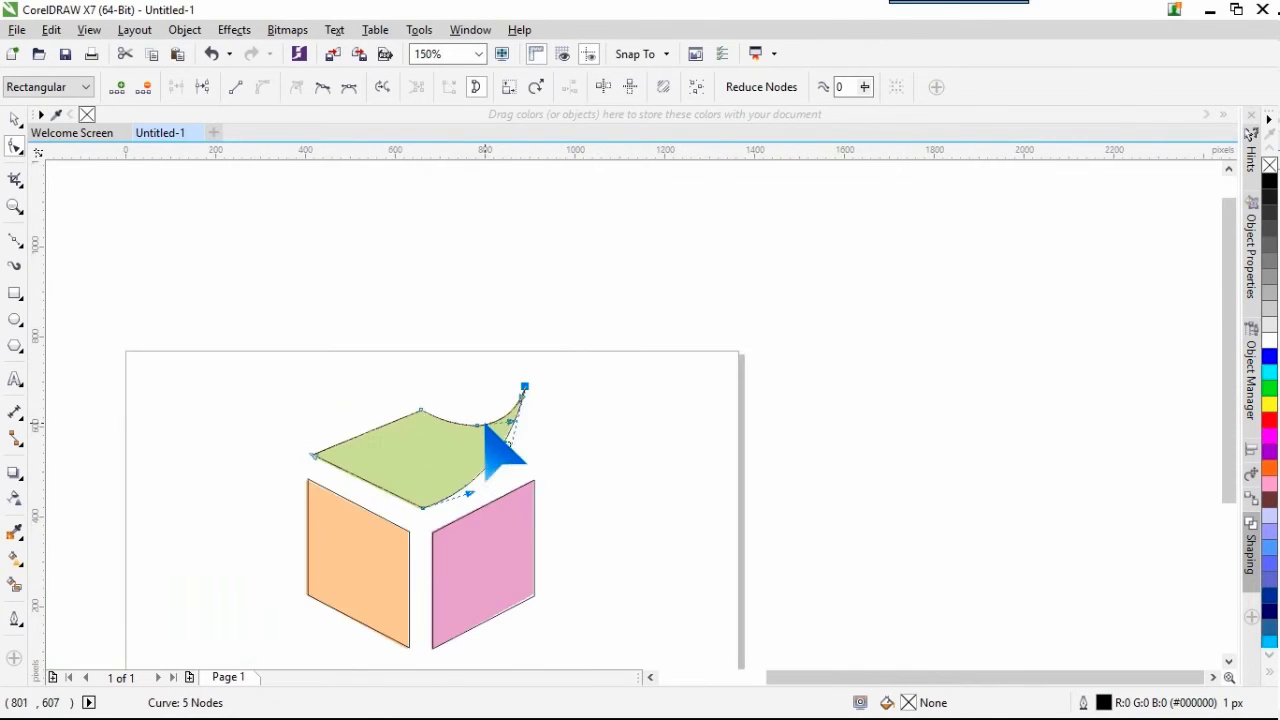
scroll(520, 395, up, 2)
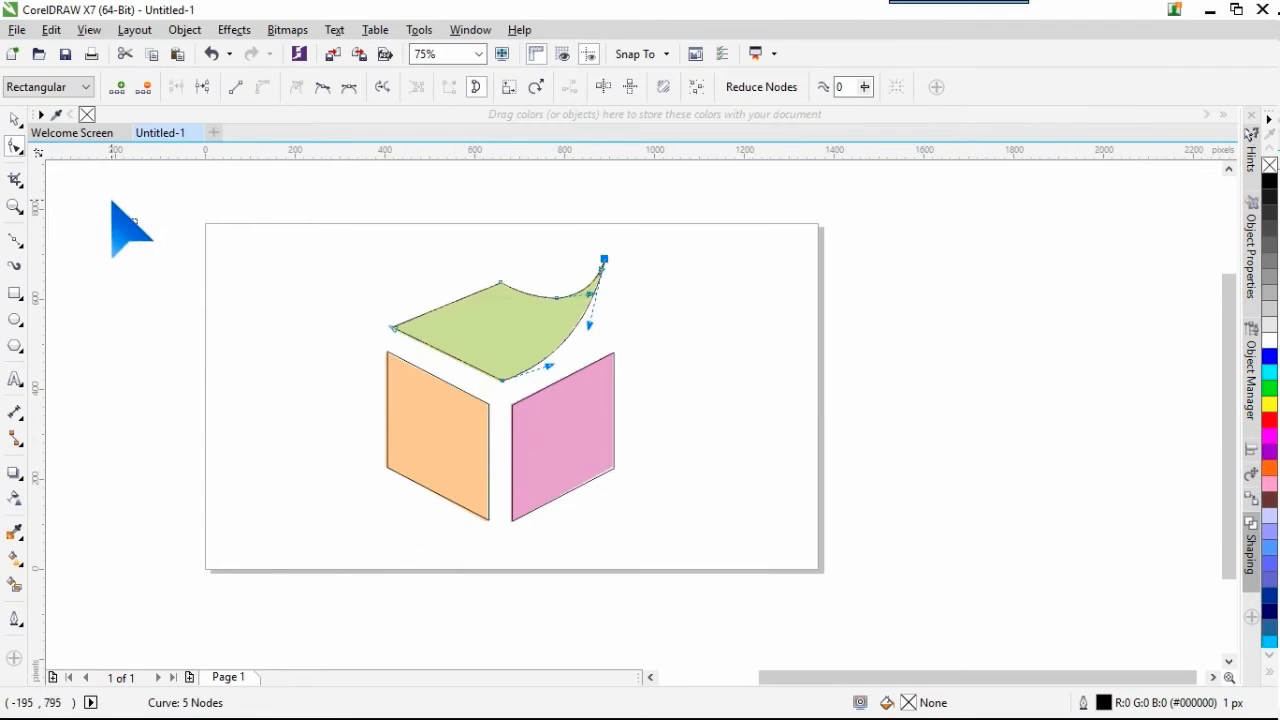
Step: Deselect the traced outline and unlock the faded bitmap behind the shapes
click(15, 118)
click(168, 380)
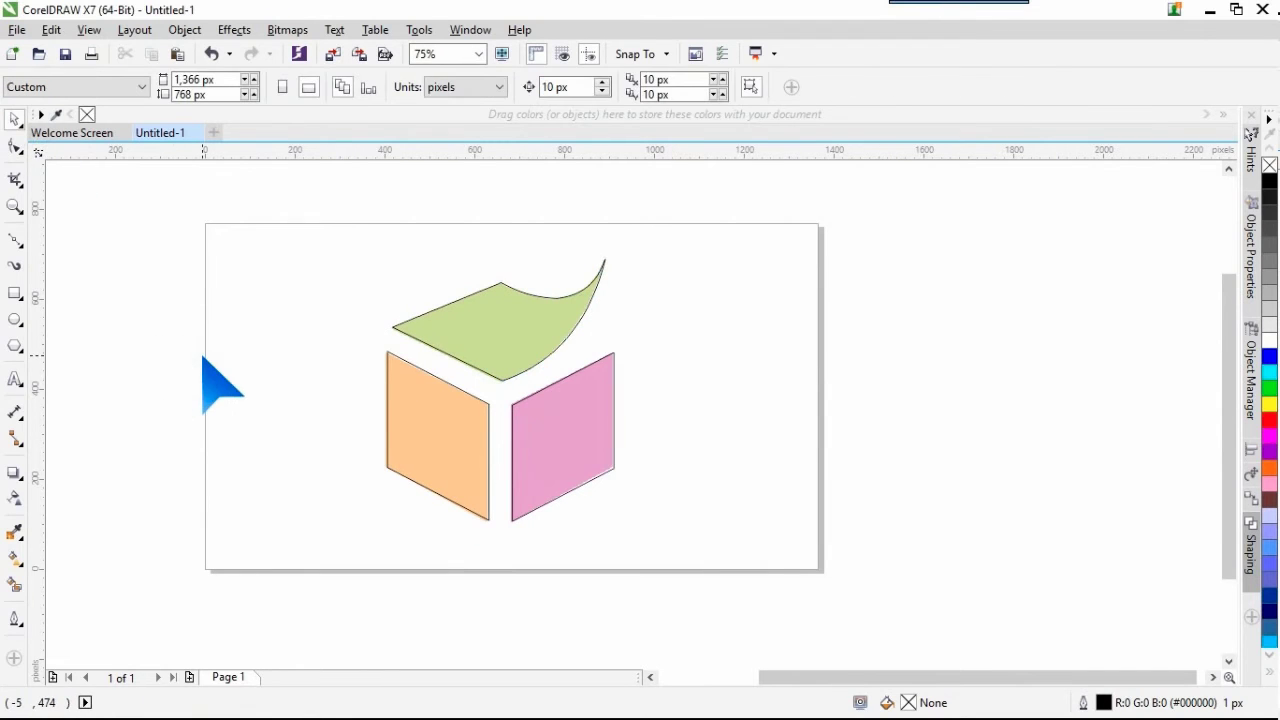
click(414, 279)
click(400, 281)
click(383, 287)
click(397, 292)
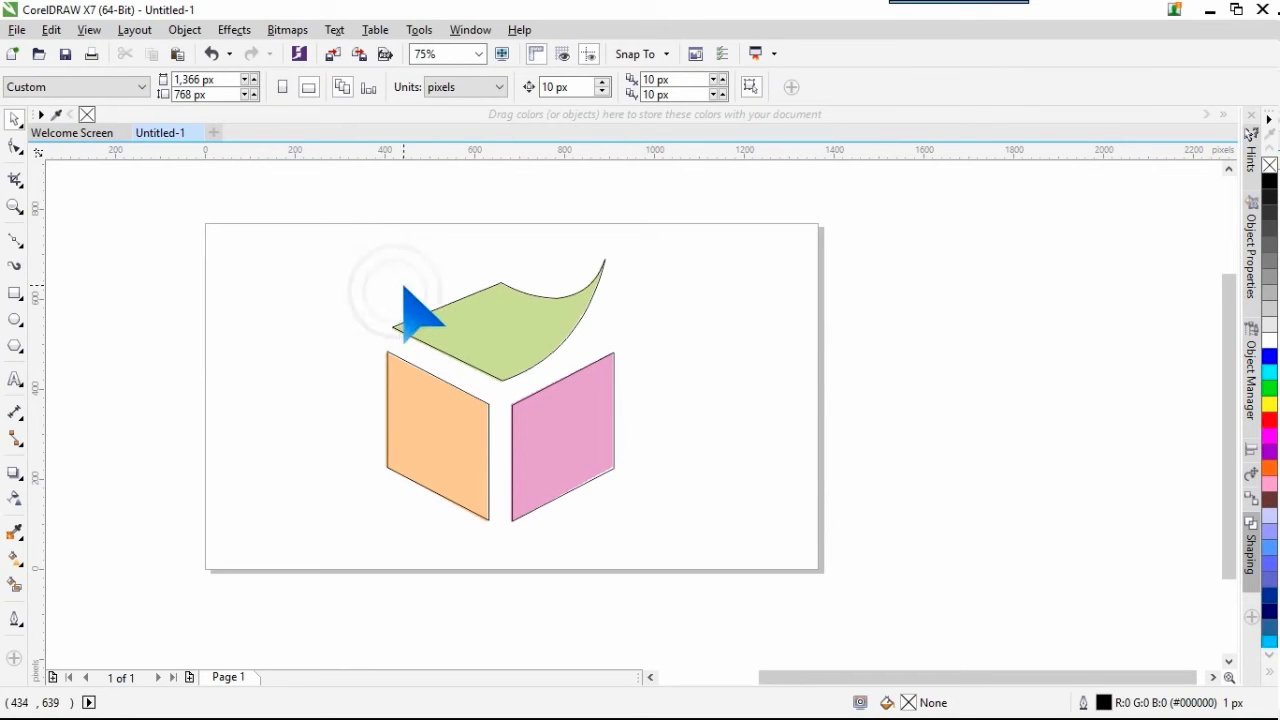
right_click(424, 290)
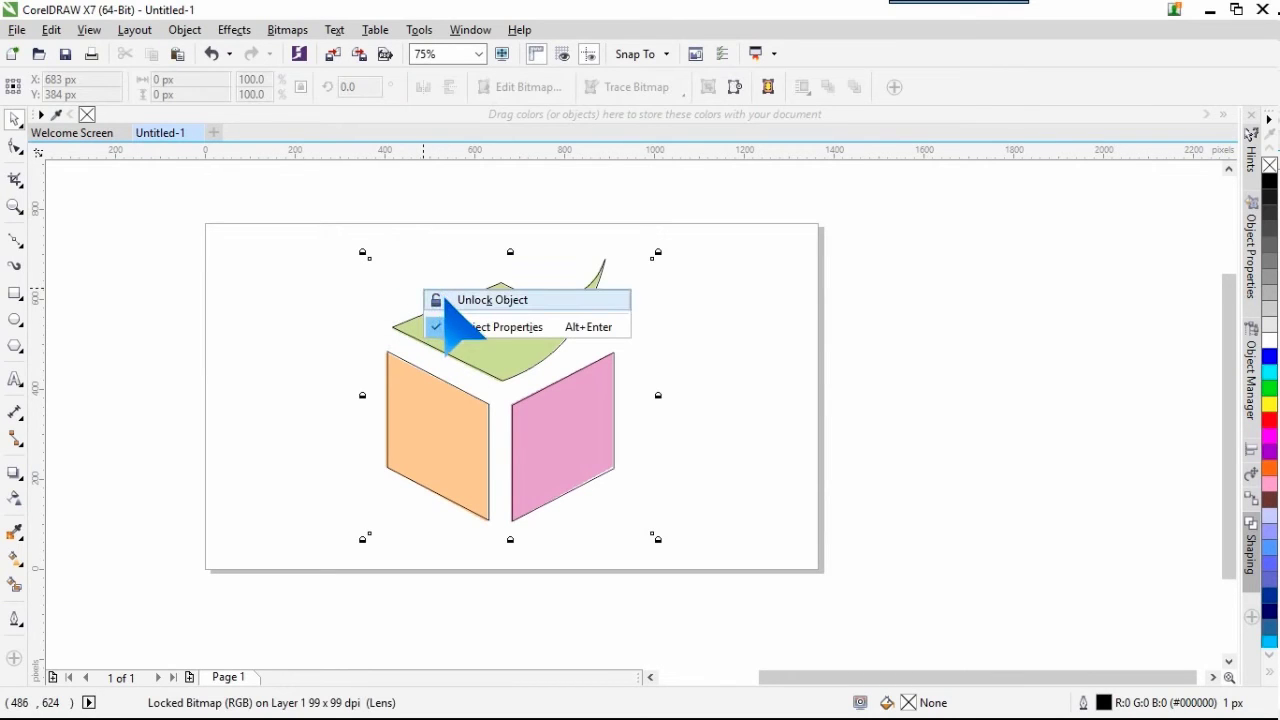
click(444, 300)
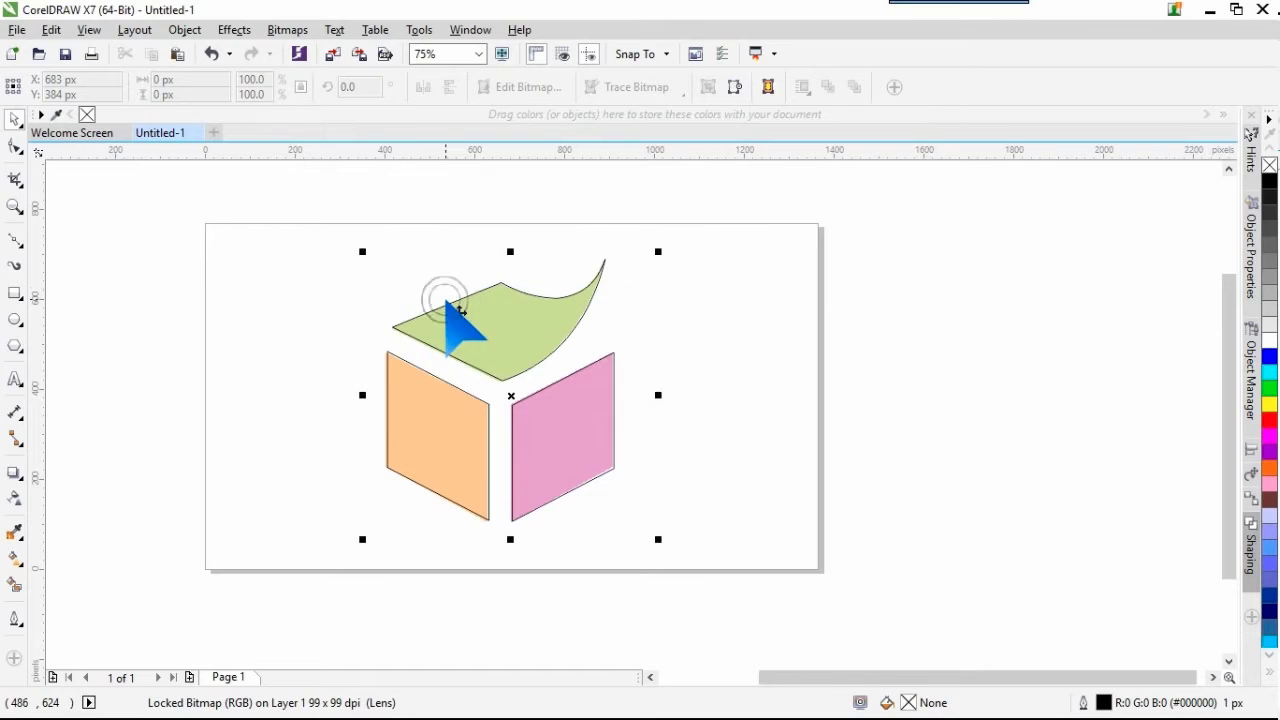
Step: Undo the unlocking of the bitmap, unlock all objects with the command for the whole document instead, and clear the selection
key(ctrl+z)
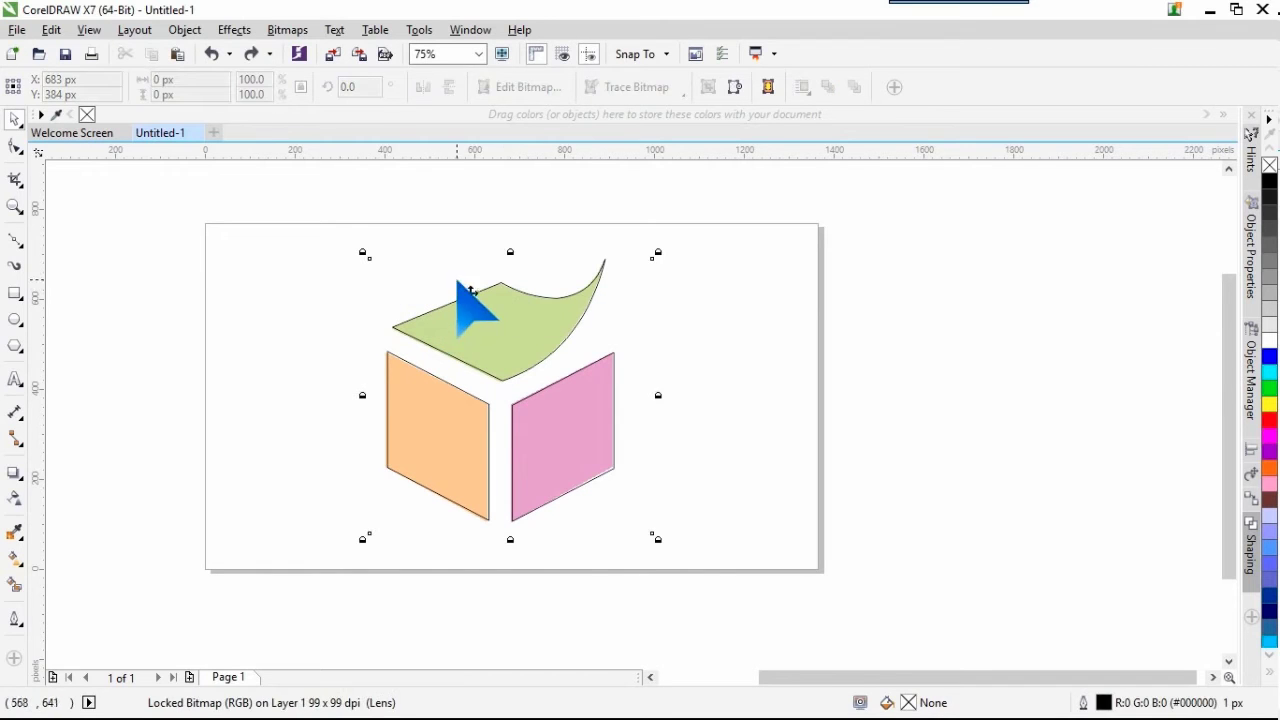
click(316, 298)
click(190, 31)
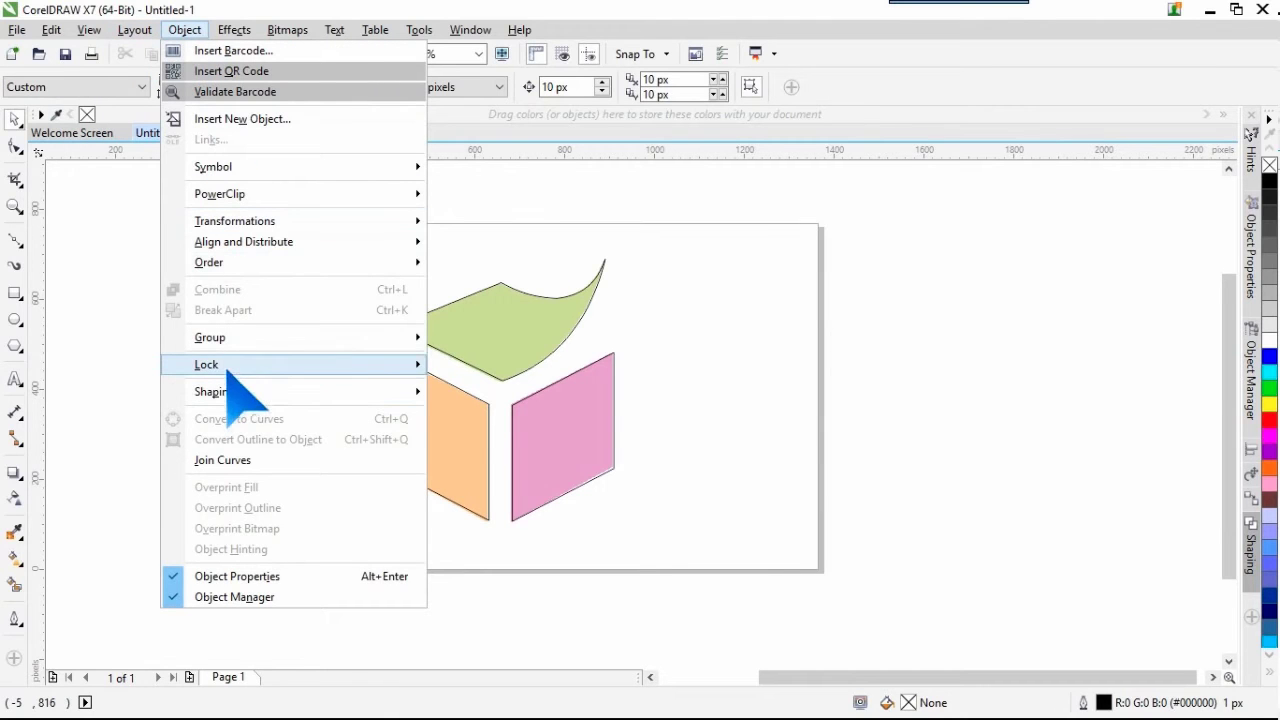
mouse_move(229, 366)
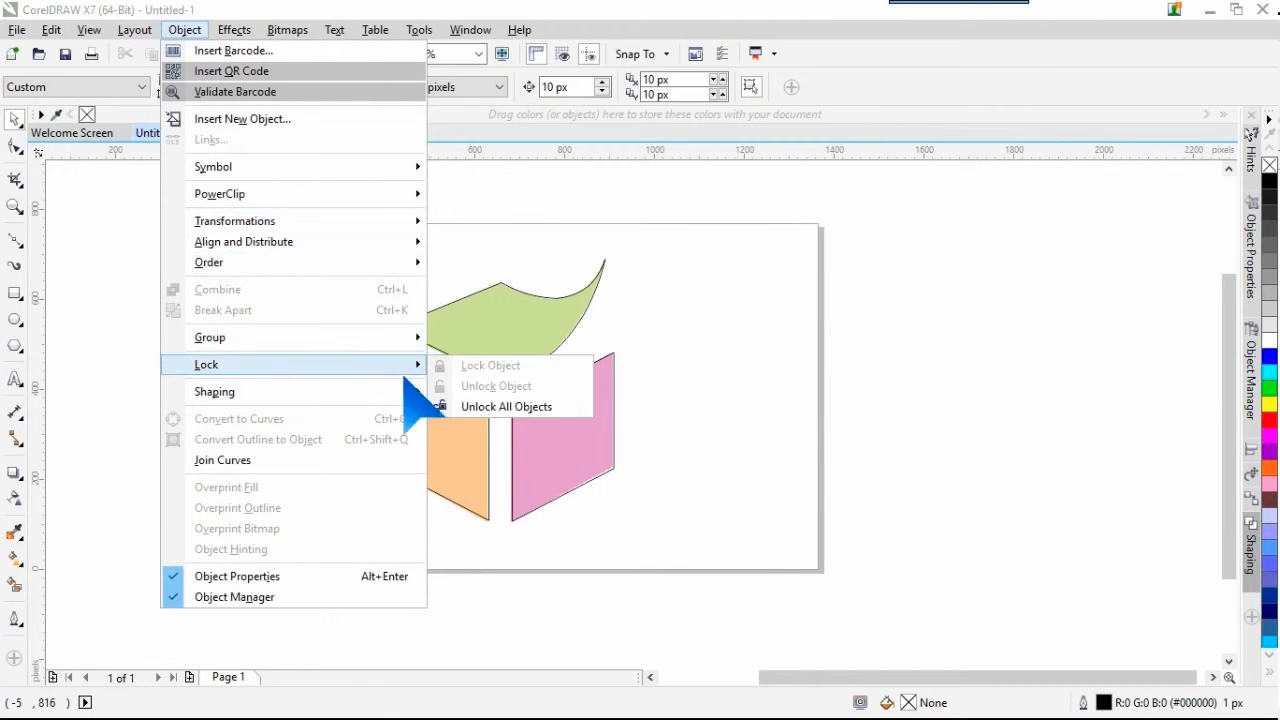
click(558, 427)
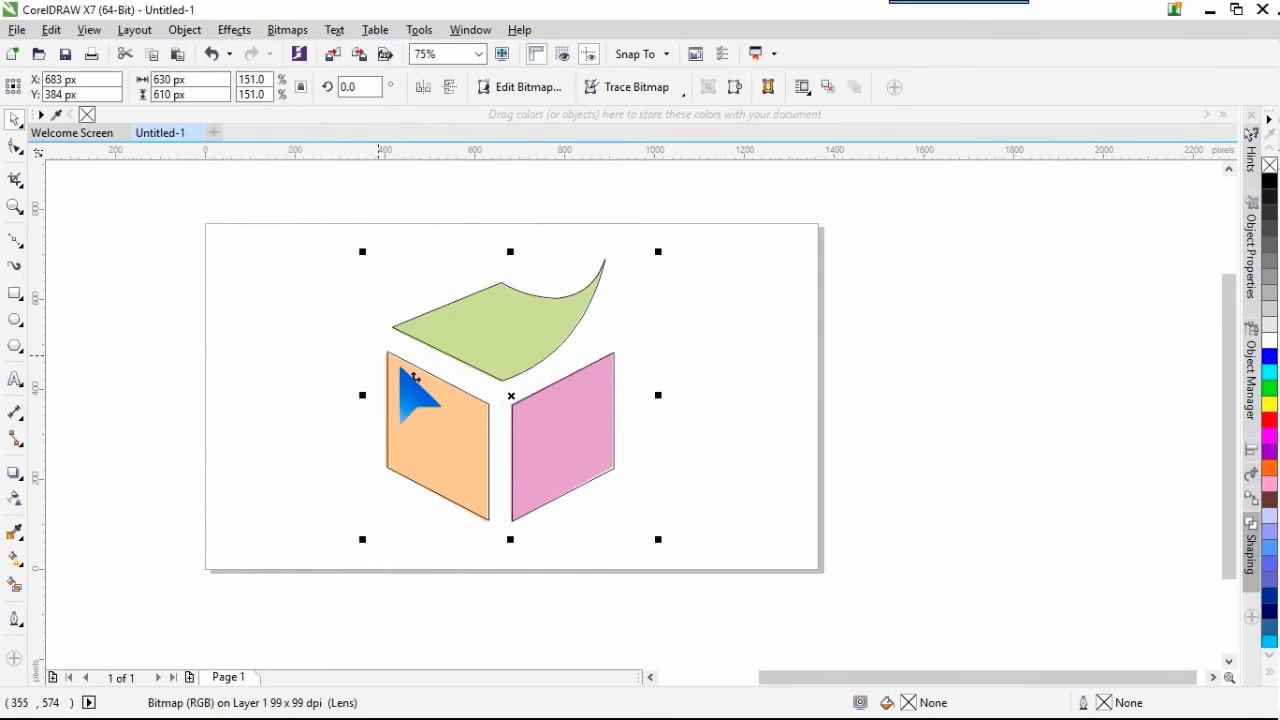
click(298, 370)
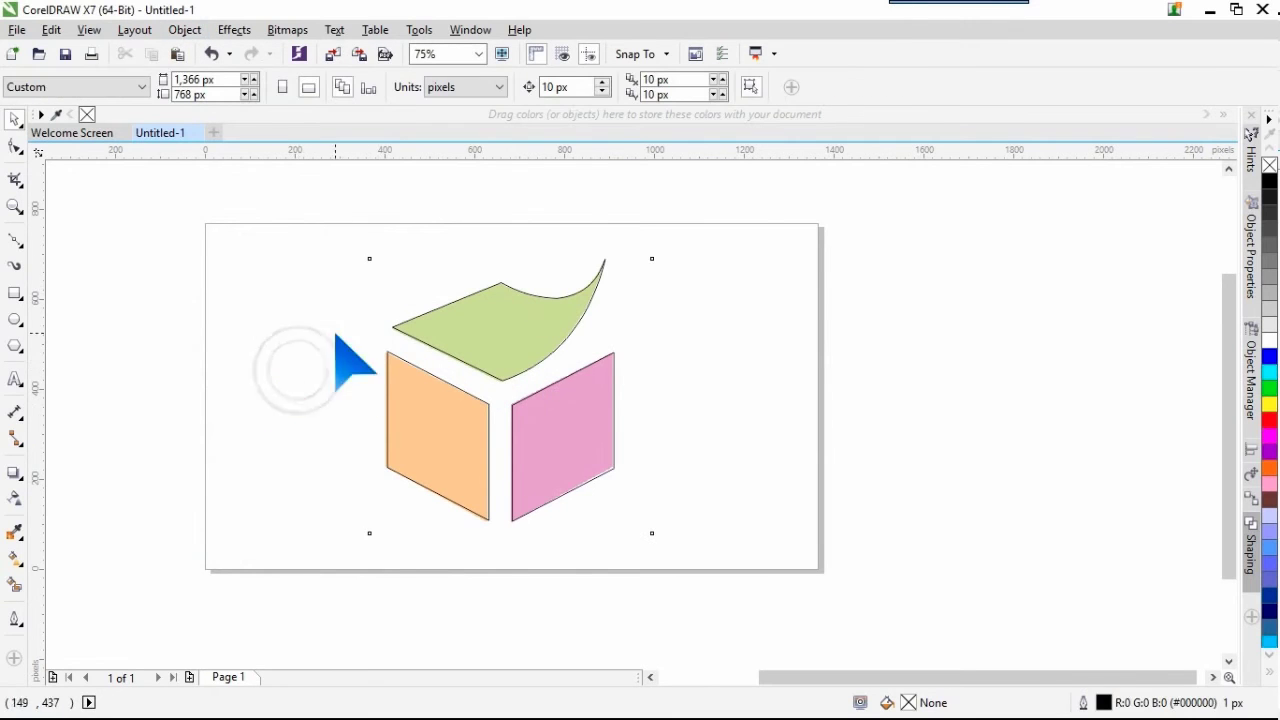
Step: Remove the bitmap's transparency and move it horizontally to the right, clear of the traced outlines
click(397, 286)
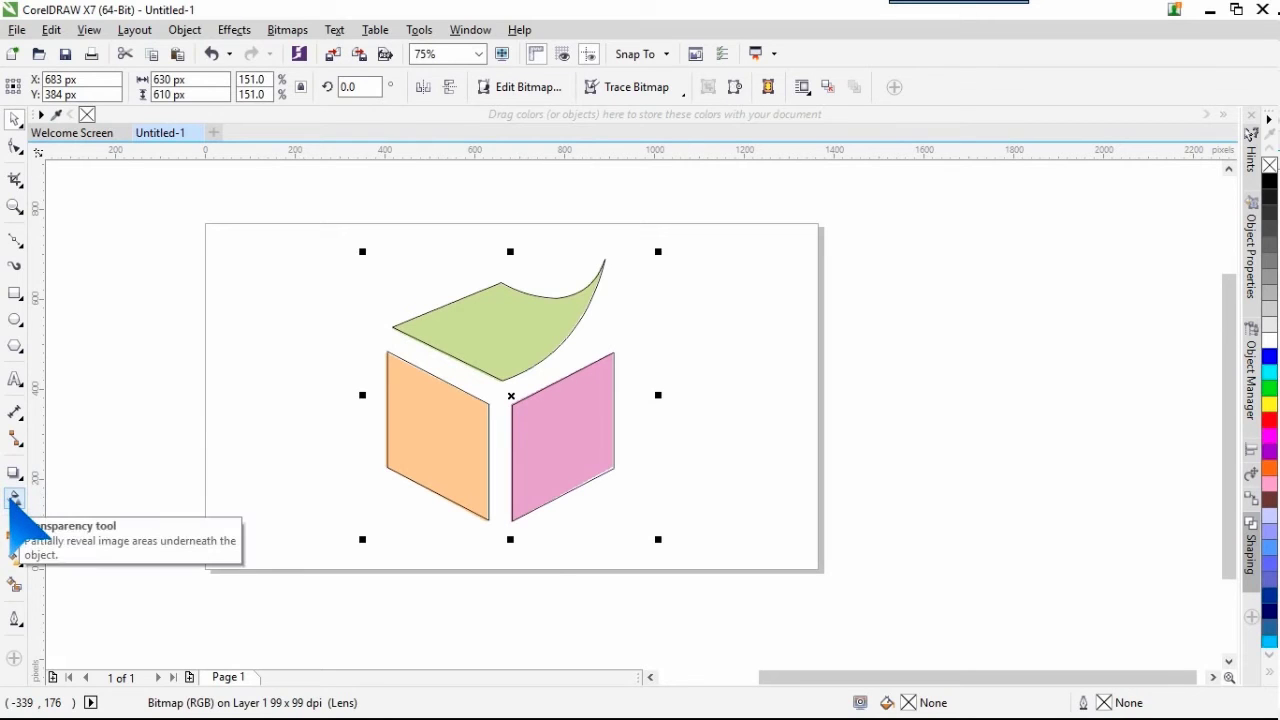
click(14, 498)
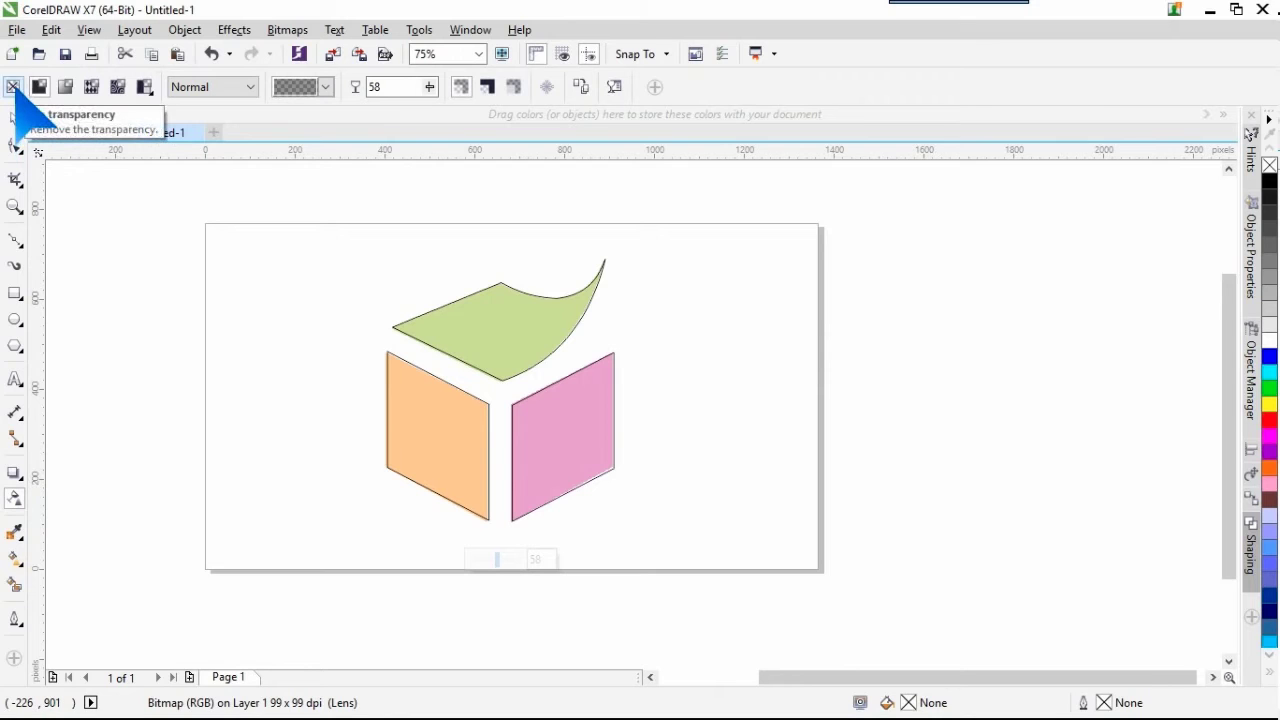
click(14, 88)
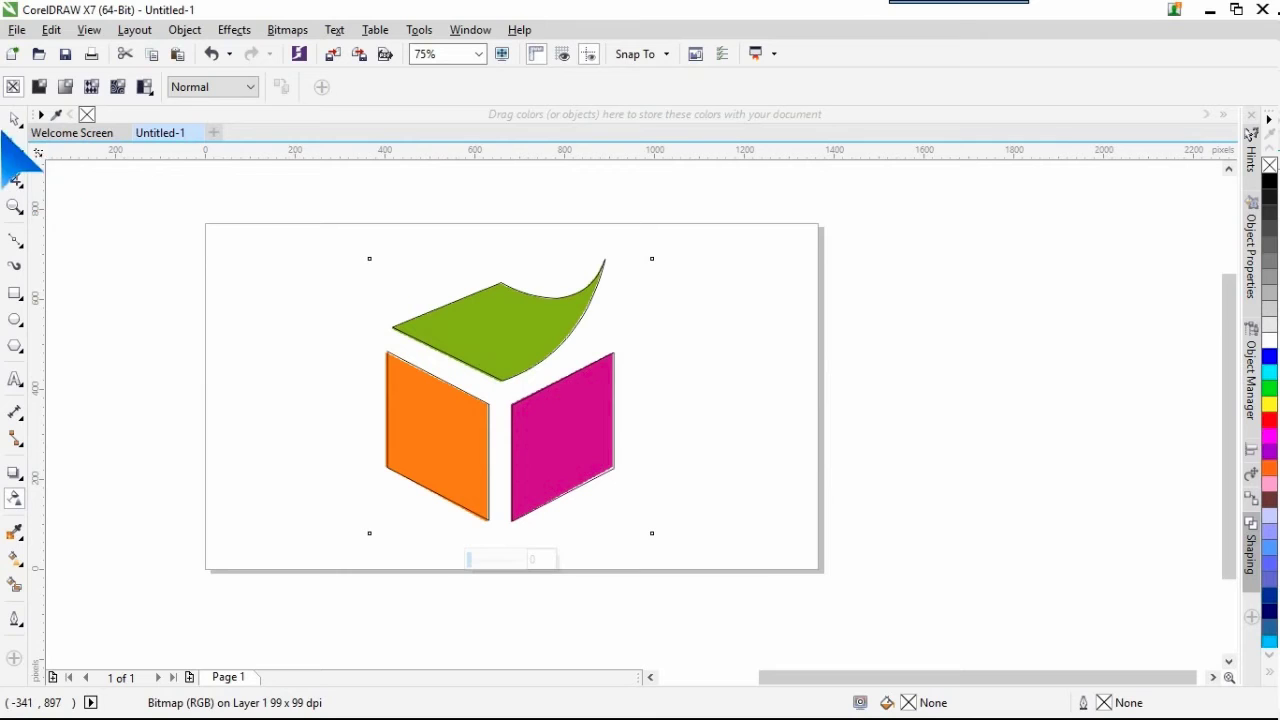
click(14, 118)
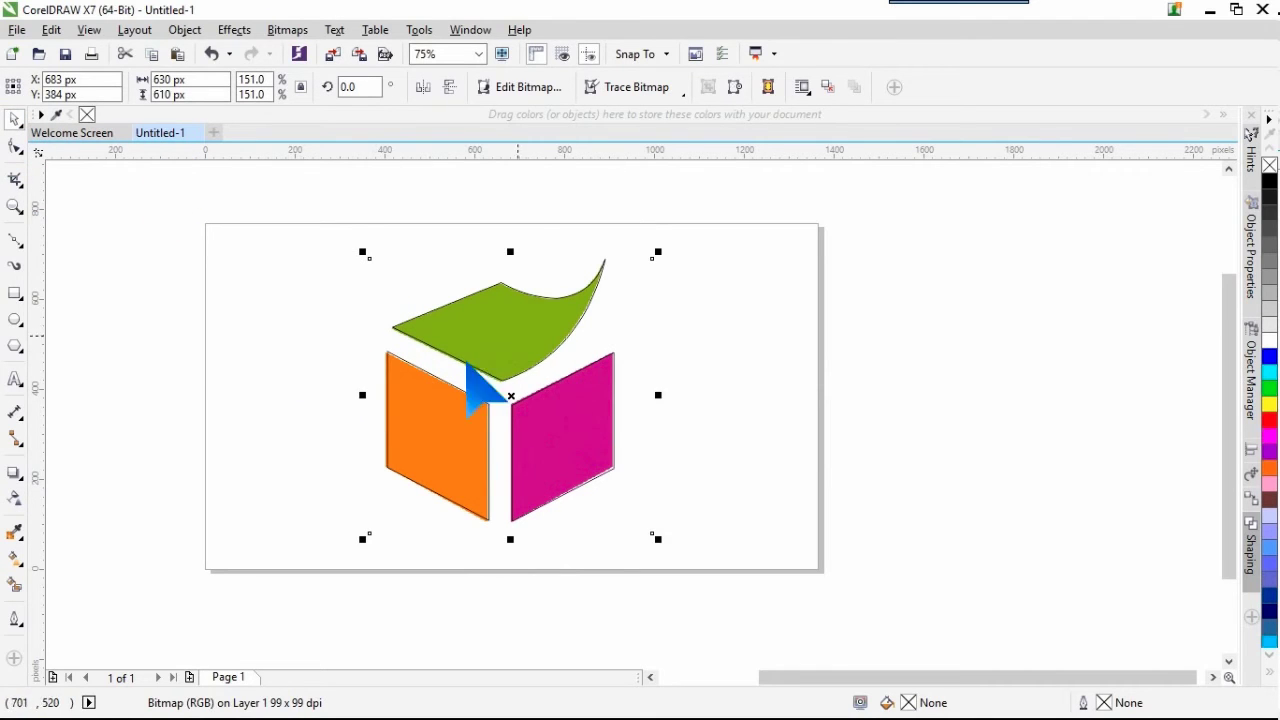
drag(511, 396, 818, 396)
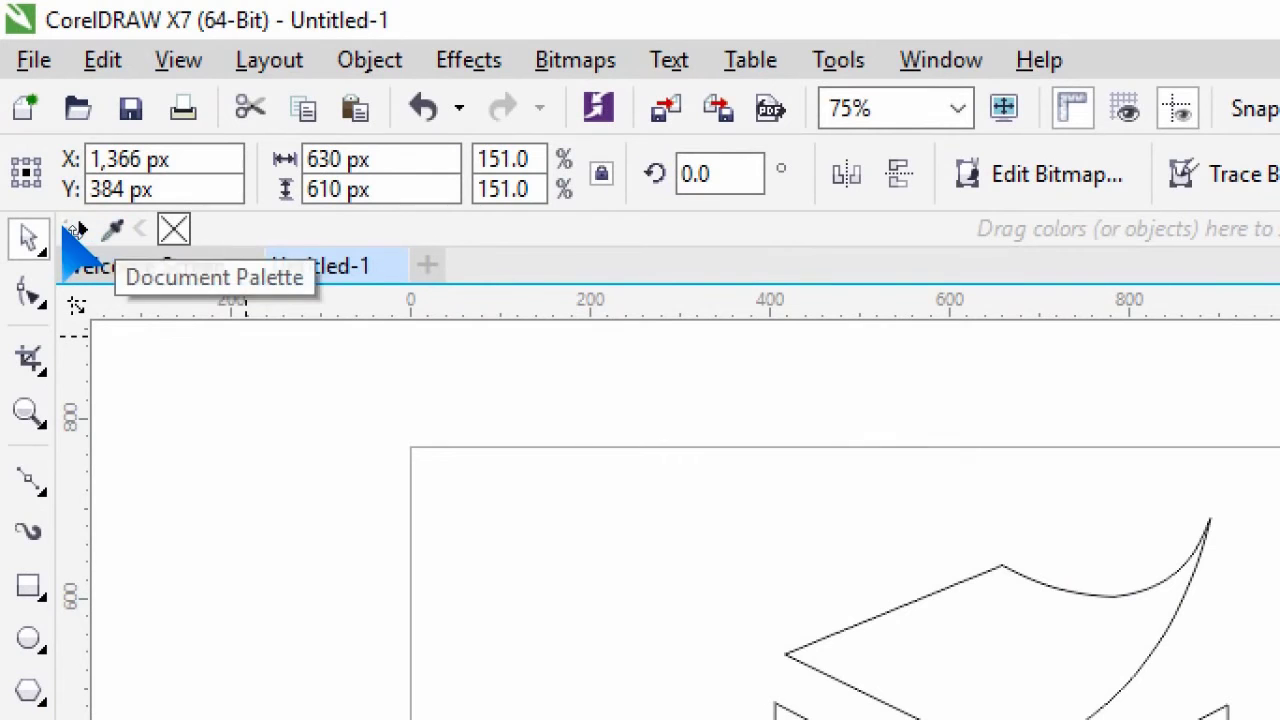
Step: Undock the document palette so that it floats over the drawing, and close it
mouse_move(82, 232)
mouse_down()
mouse_move(71, 257)
mouse_move(211, 277)
mouse_move(222, 478)
mouse_up()
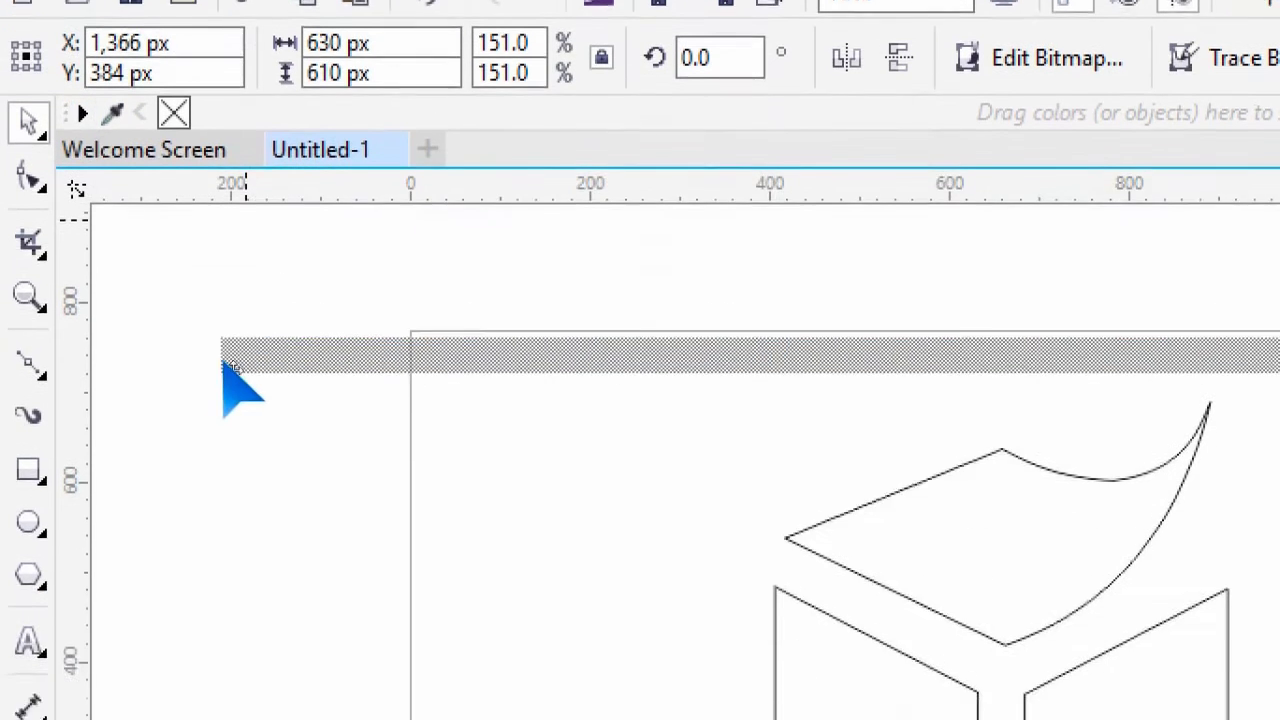
drag(225, 365, 195, 340)
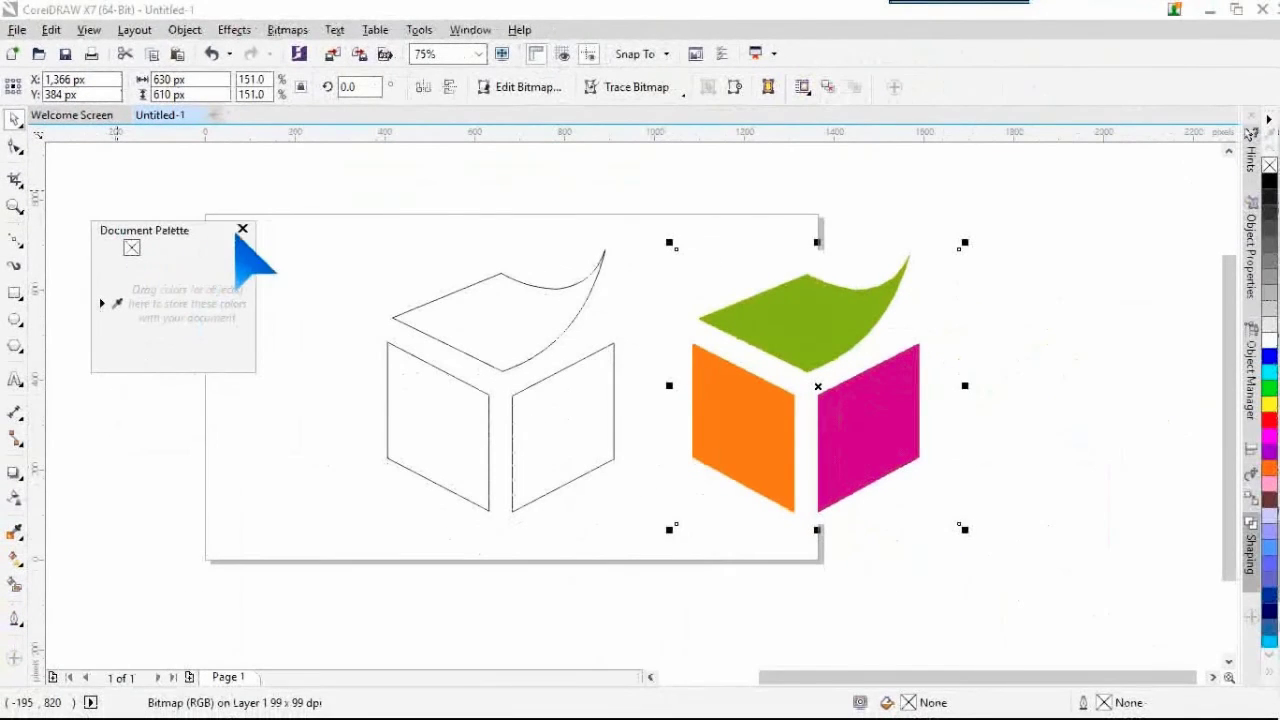
click(242, 229)
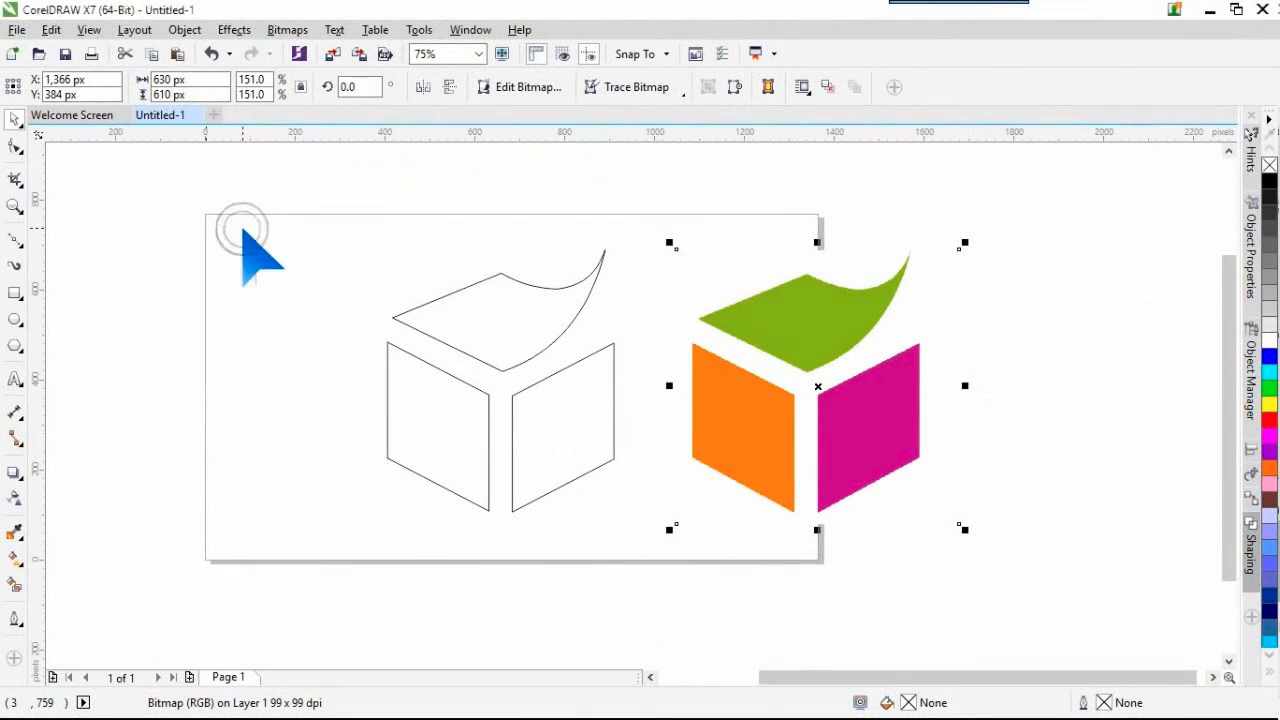
Step: Display the document palette again and dock it above the drawing area
click(466, 30)
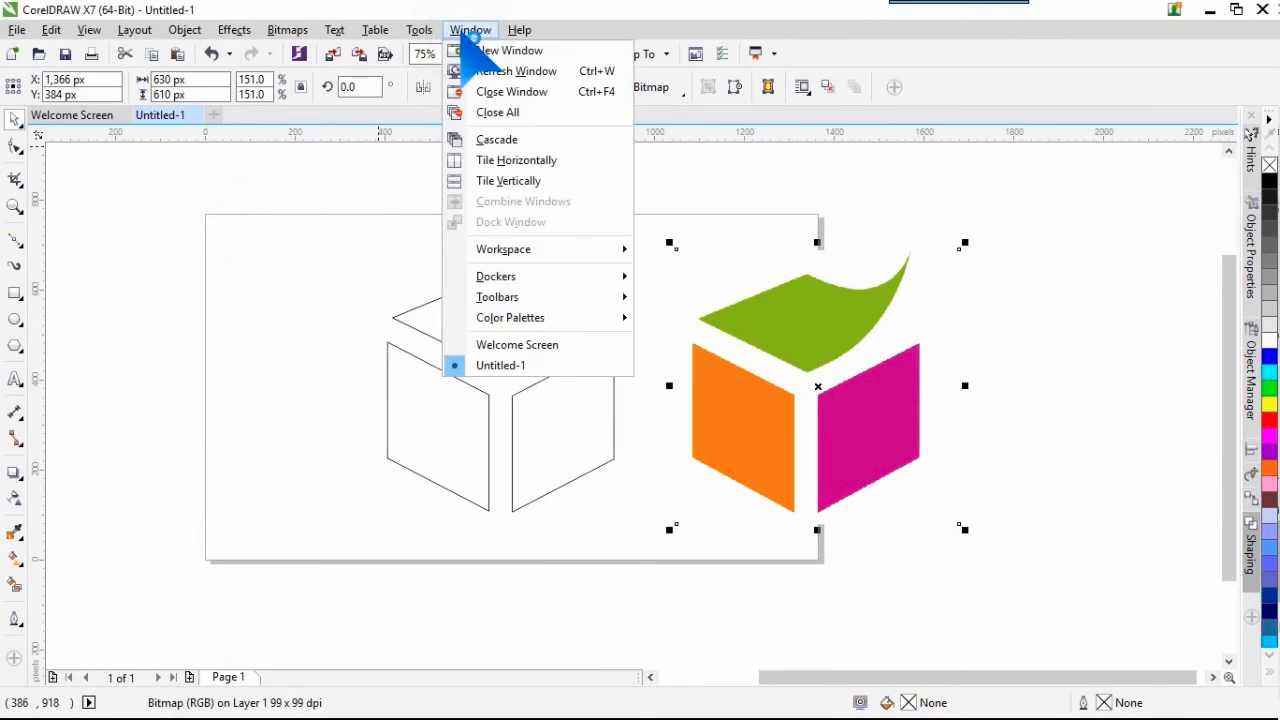
mouse_move(560, 320)
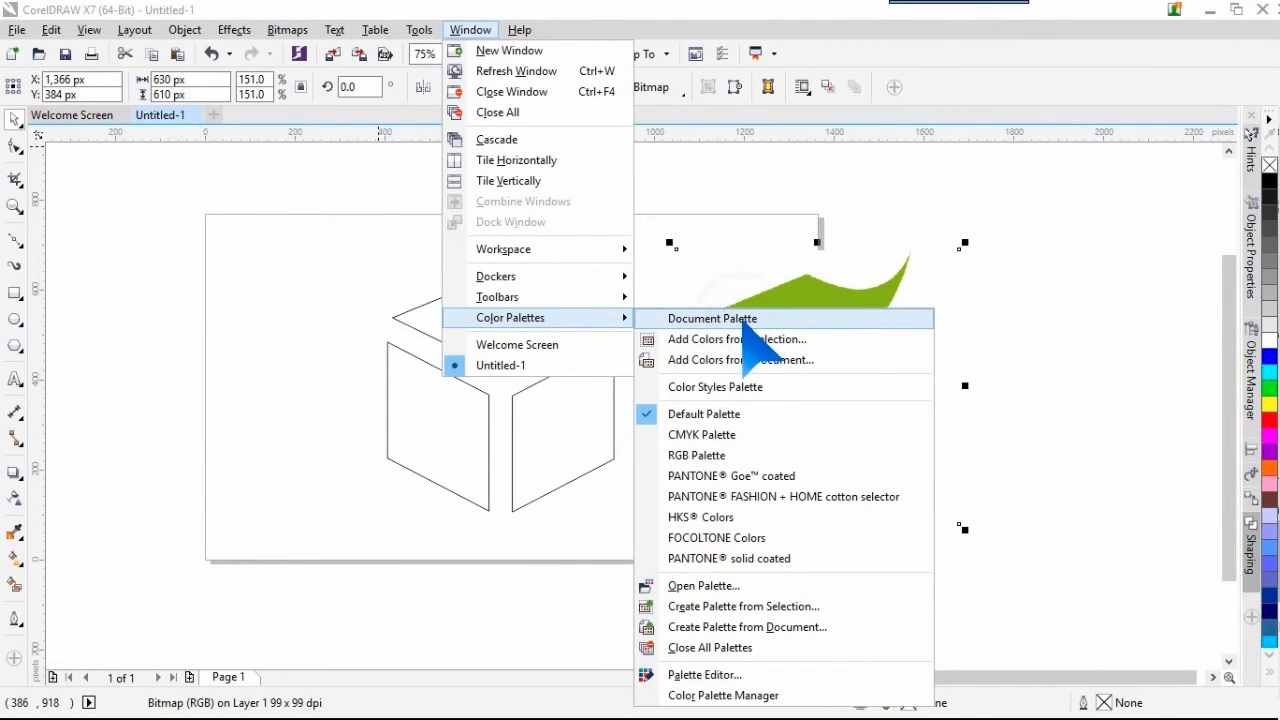
click(742, 320)
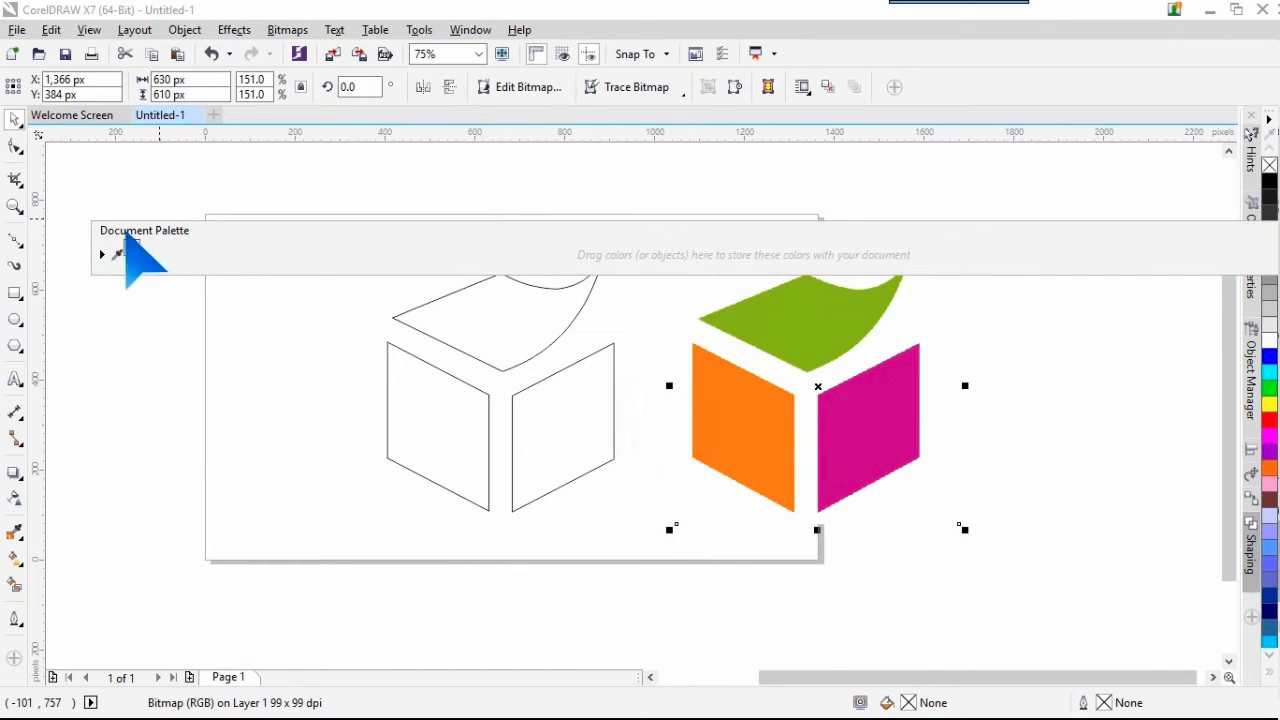
drag(105, 232, 38, 115)
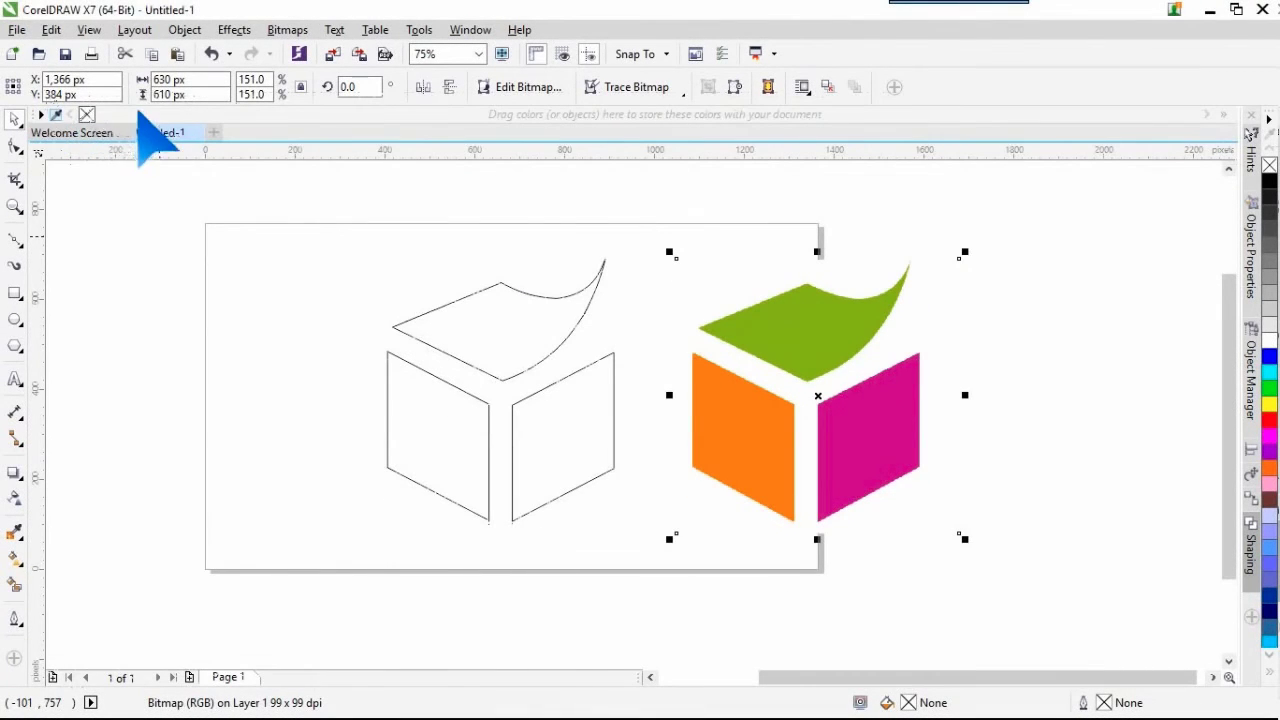
Step: Sample the bitmap's orange, magenta and green into the document palette, and delete the bitmap
click(55, 115)
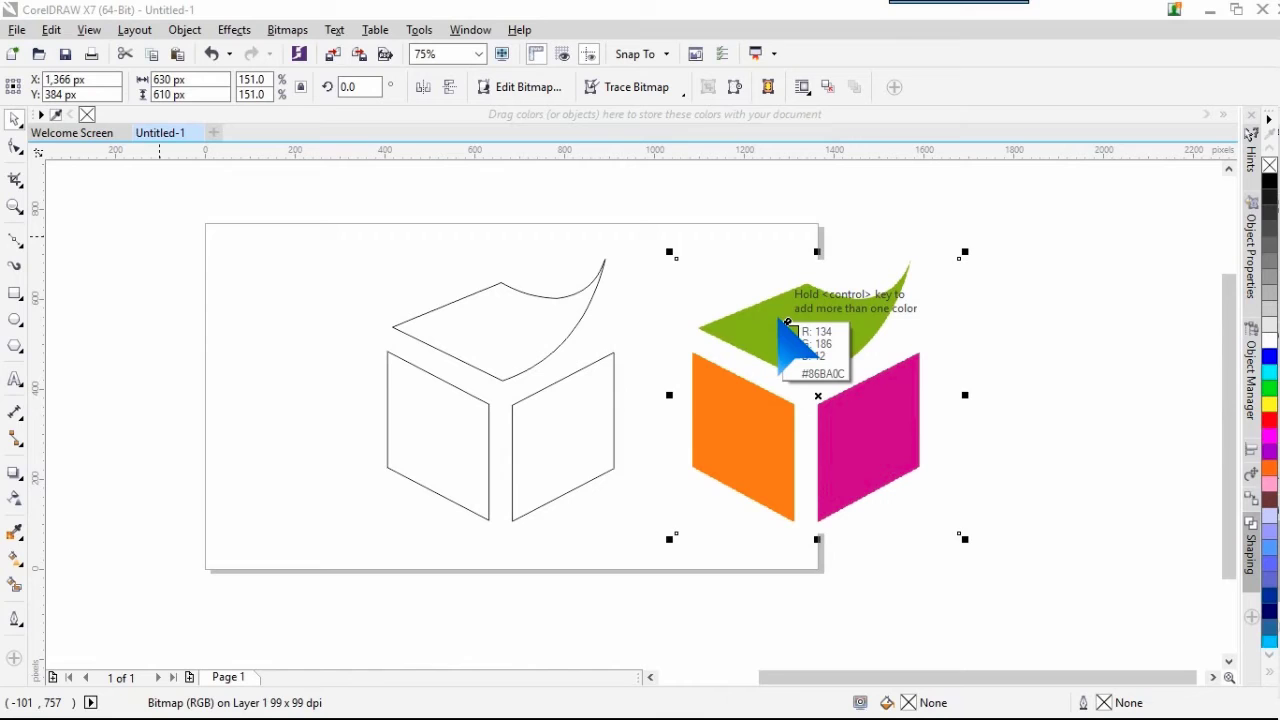
click(754, 439)
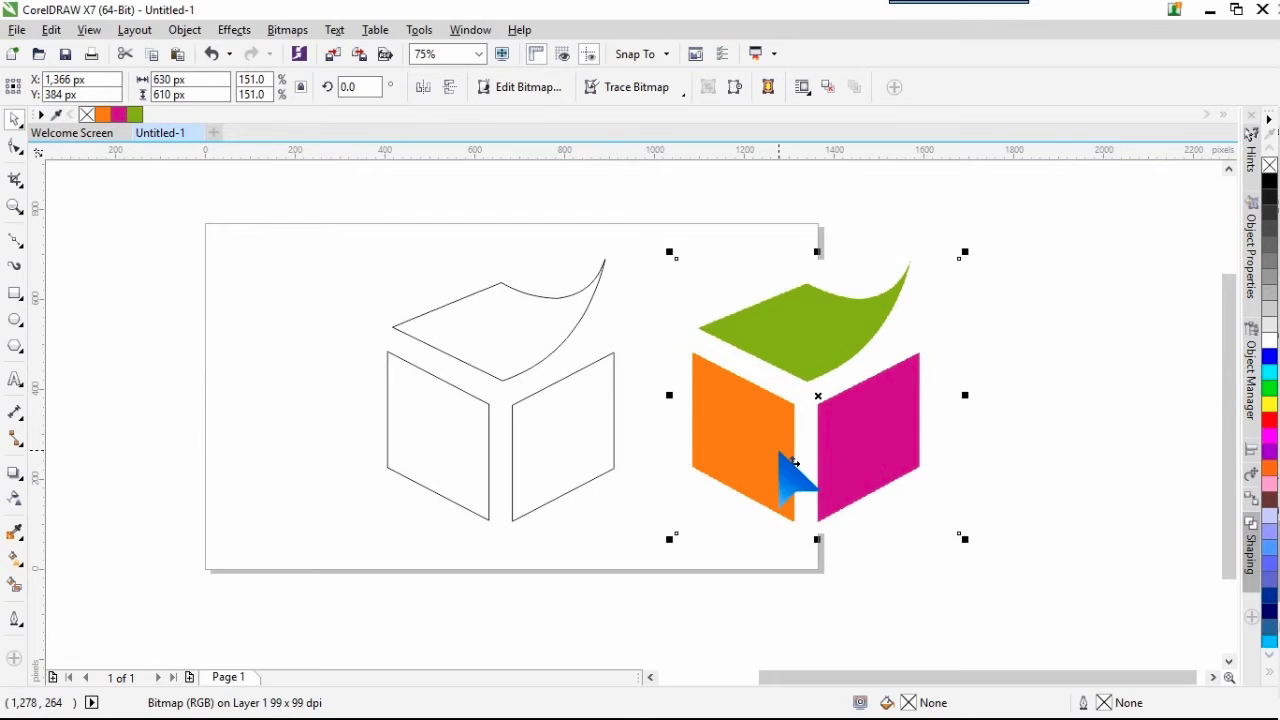
key(Delete)
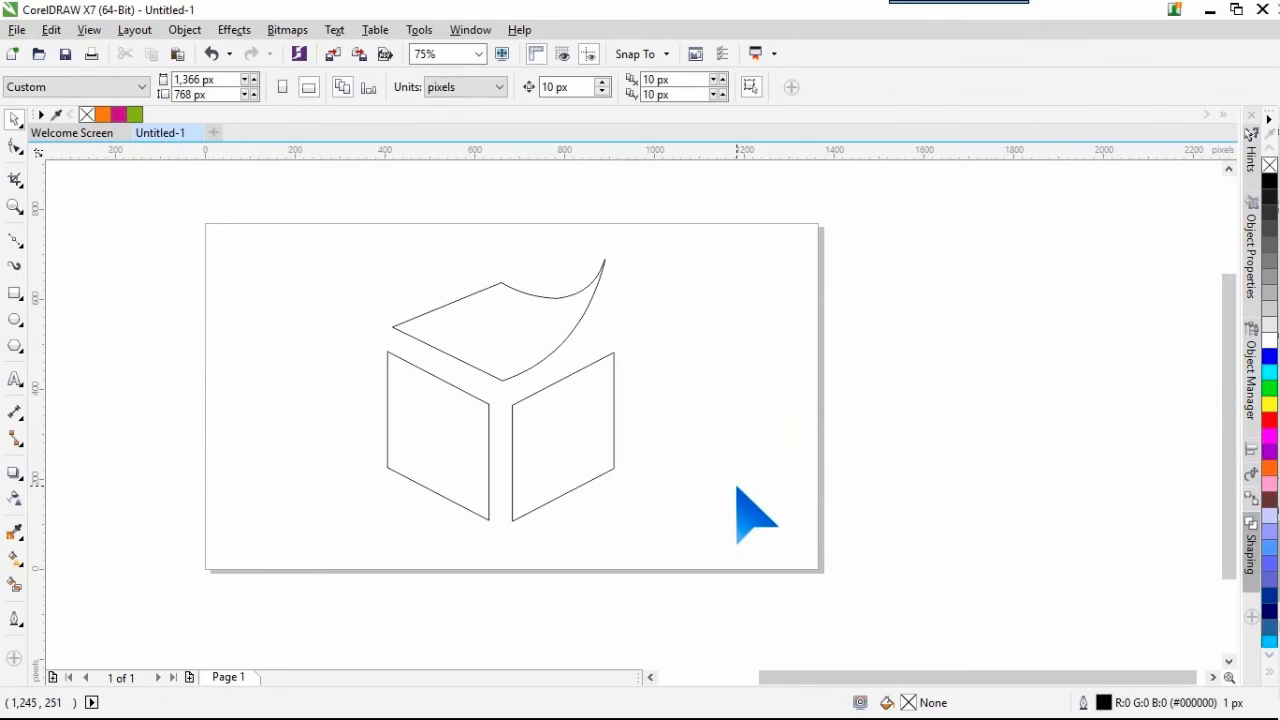
Step: Fill the curved lid with the sampled green, the left box face with orange and the right face with magenta
click(476, 328)
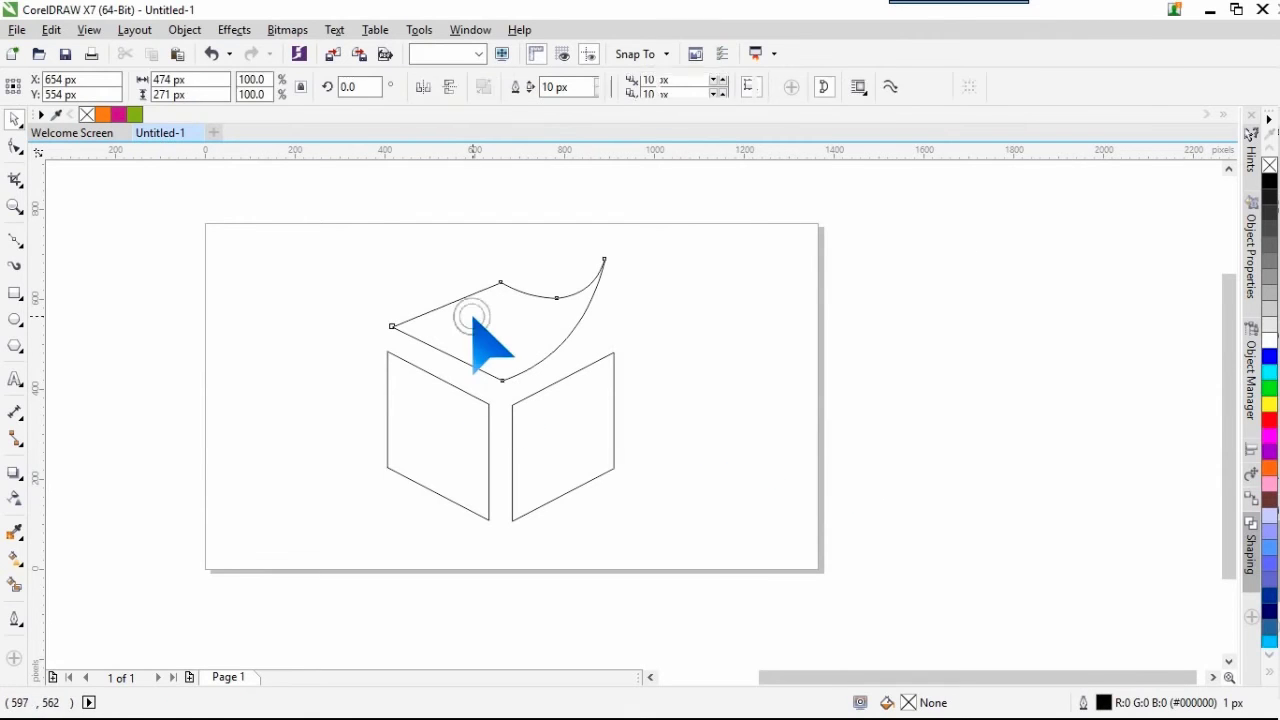
click(134, 115)
click(443, 422)
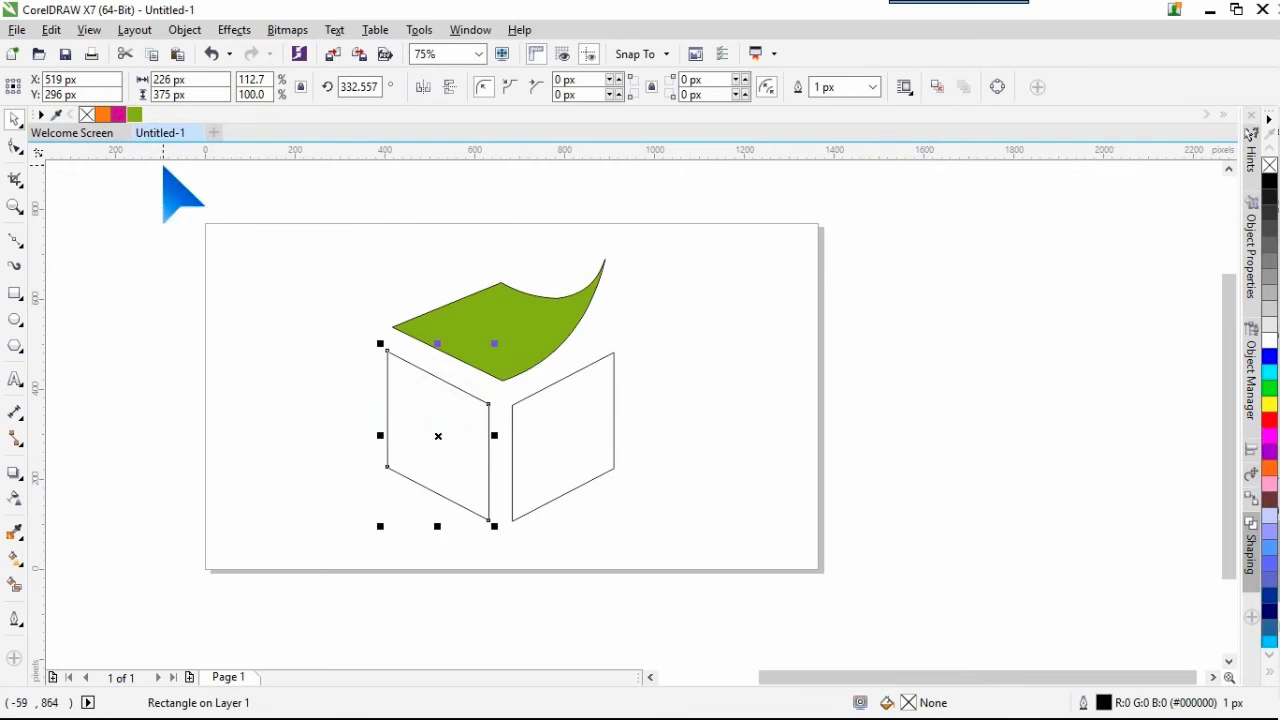
click(103, 115)
click(562, 442)
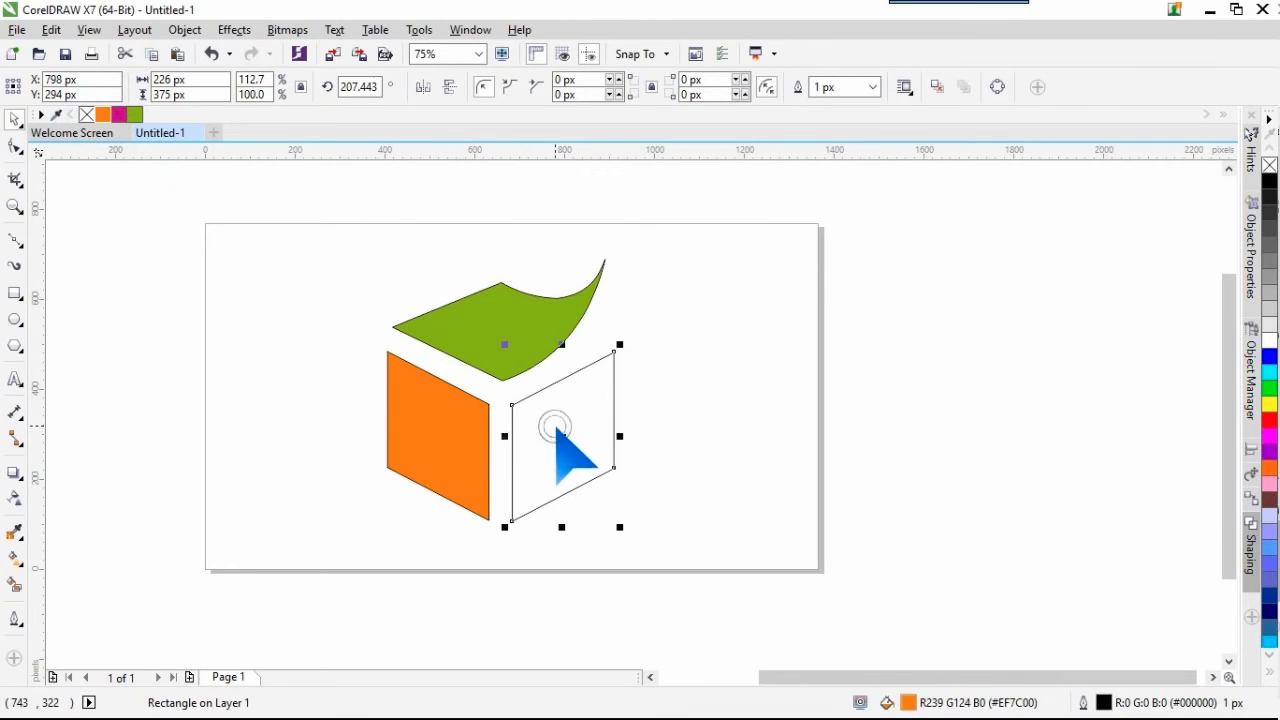
click(118, 115)
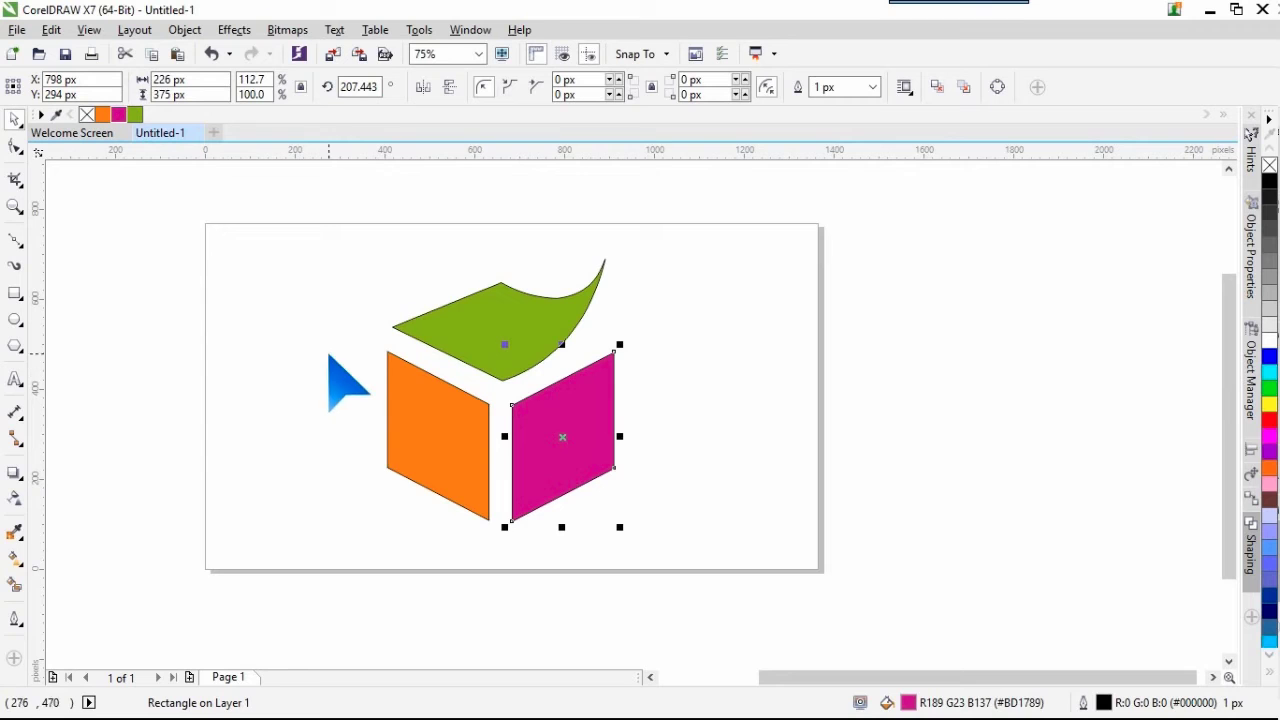
Step: Remove the outlines from all three logo shapes and clear the selection
drag(300, 210, 740, 572)
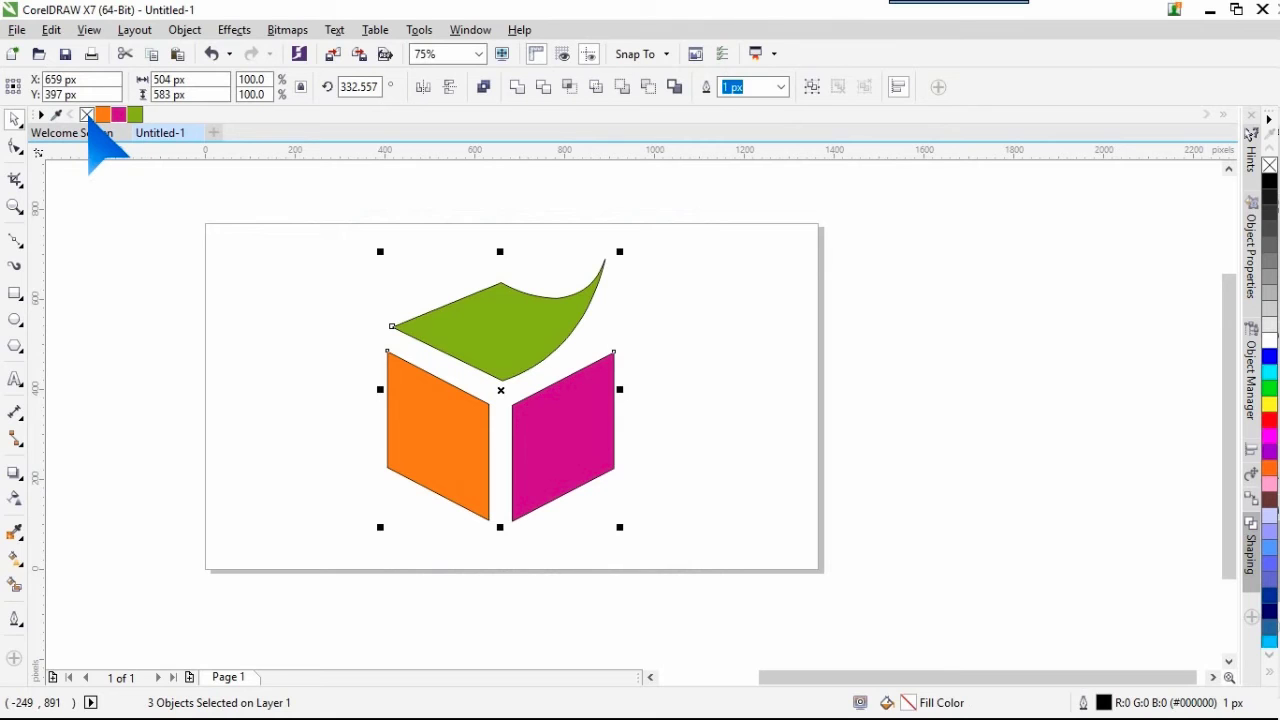
right_click(87, 115)
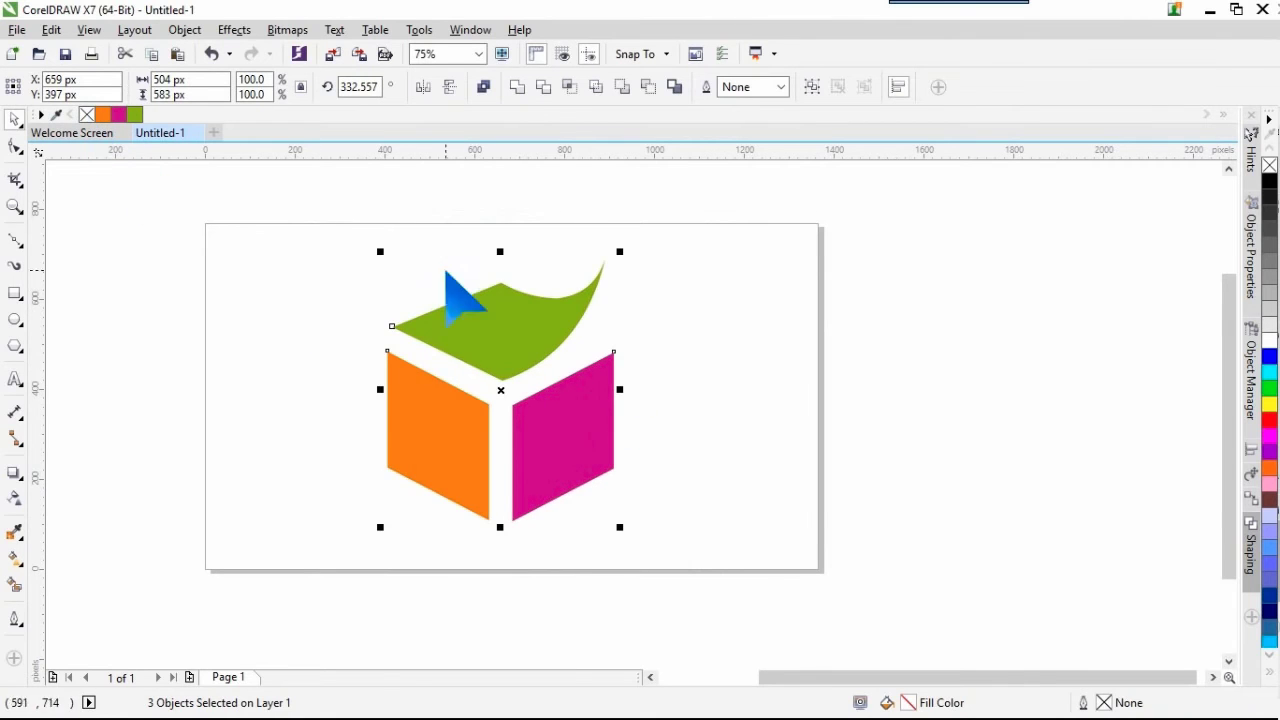
click(345, 372)
Step: Select all three logo shapes and move them together to about X 675 px, Y 383 px
drag(289, 243, 811, 586)
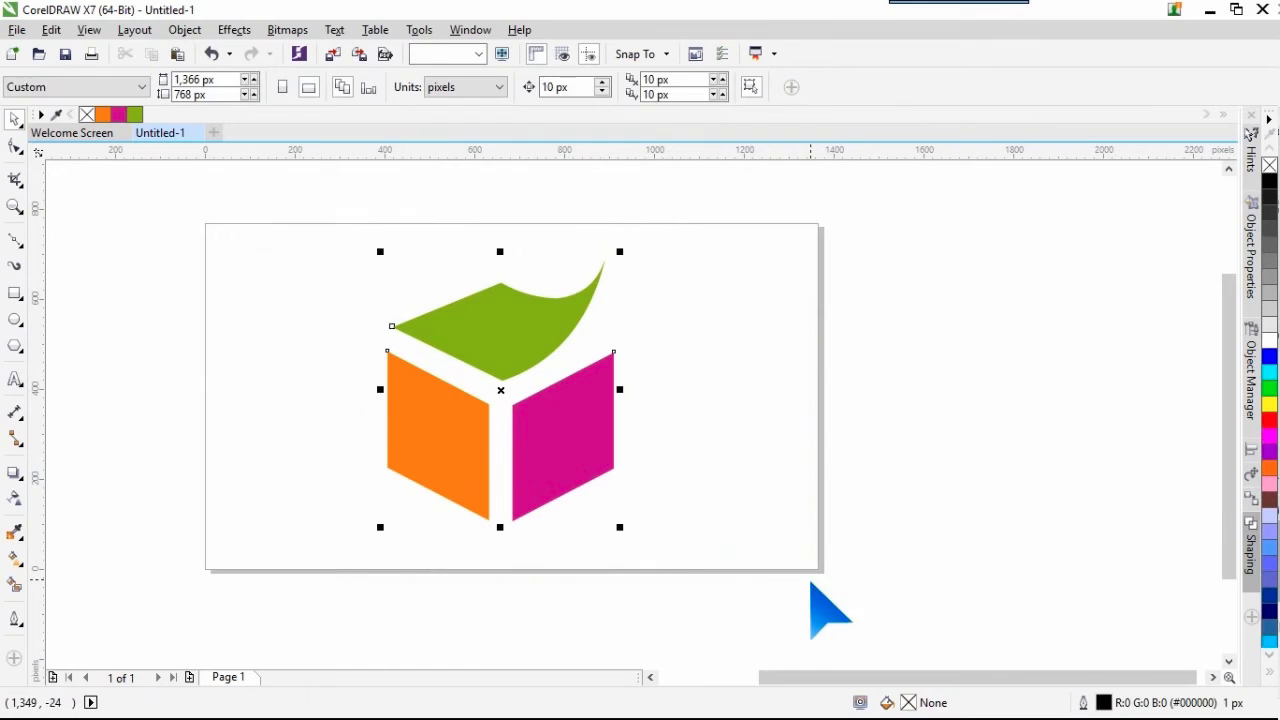
scroll(497, 394, down, 2)
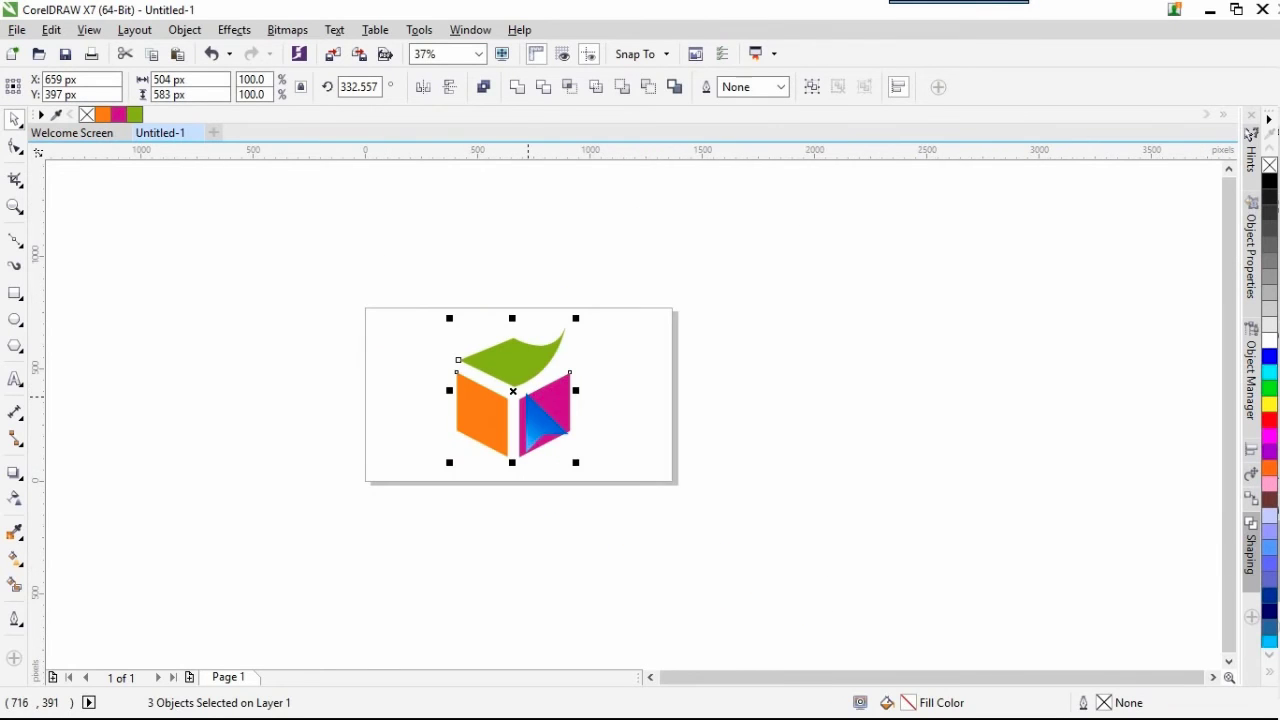
scroll(542, 384, up, 2)
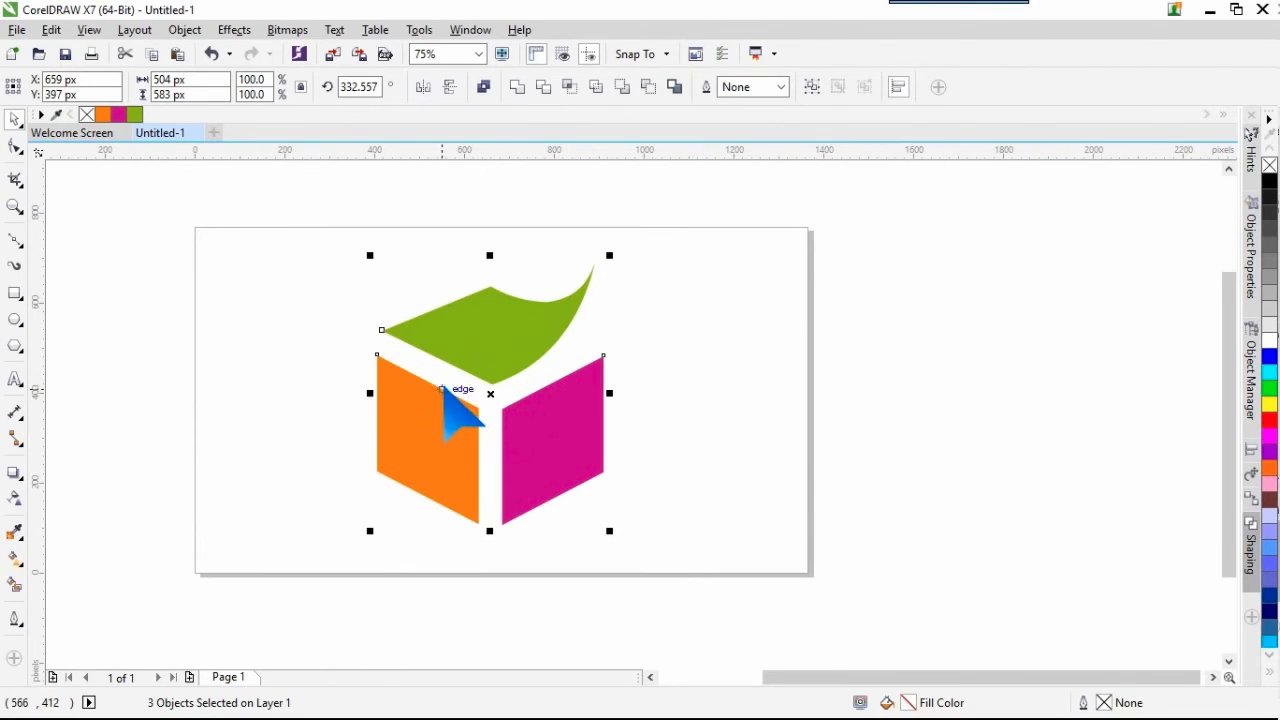
mouse_move(479, 332)
mouse_down()
mouse_move(583, 480)
mouse_move(514, 323)
mouse_move(526, 346)
mouse_move(500, 342)
mouse_up()
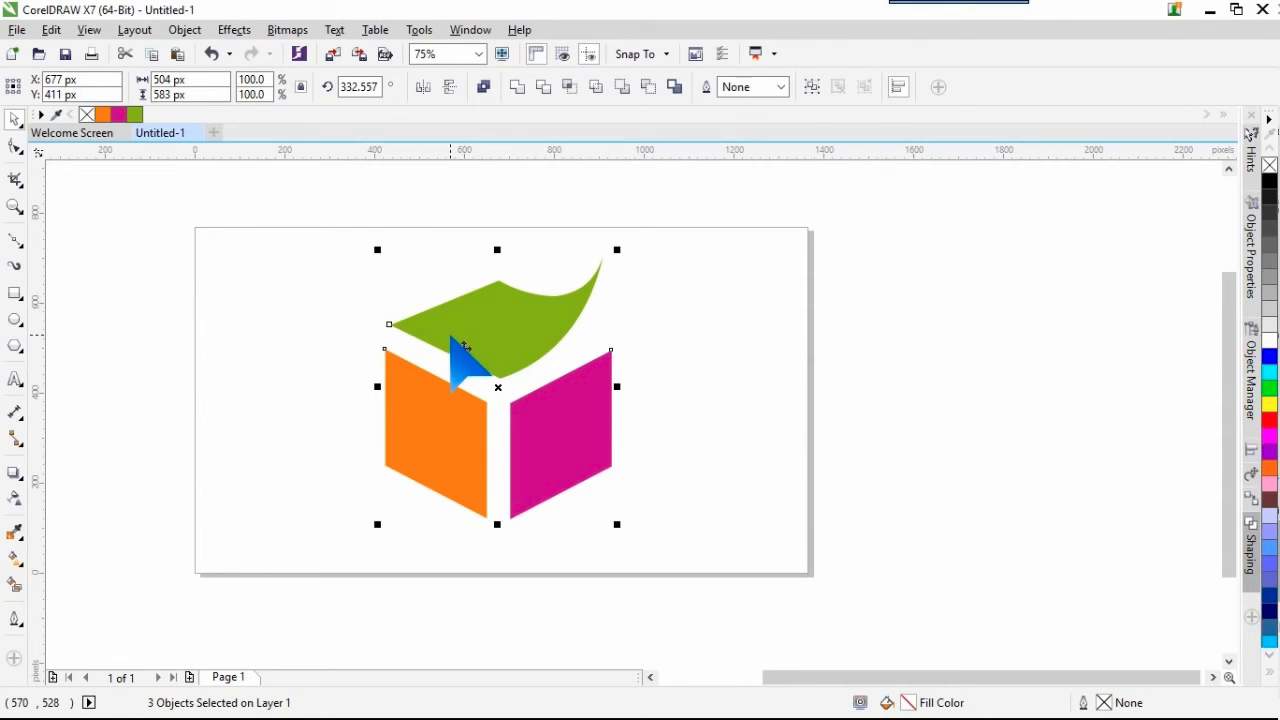
drag(468, 347, 493, 388)
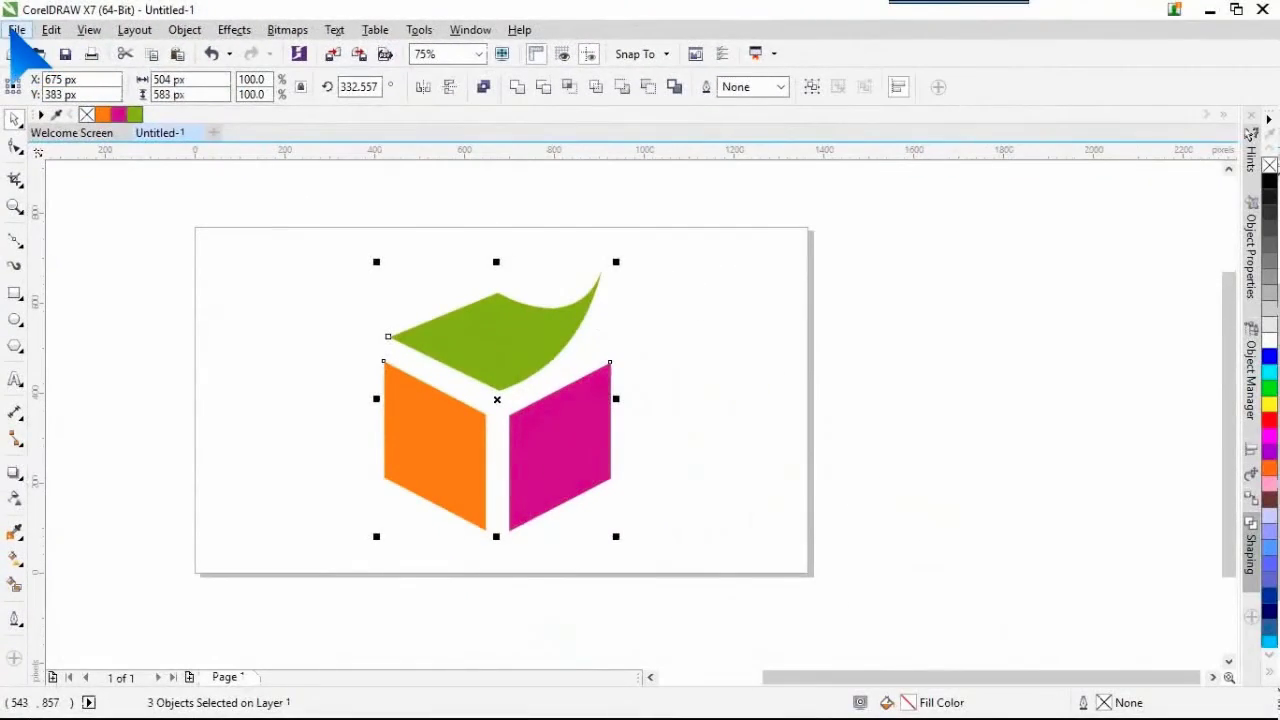
Step: Publish only the selection to the desktop as the PDF logo_for_print, with the page size set by the selected objects
click(17, 31)
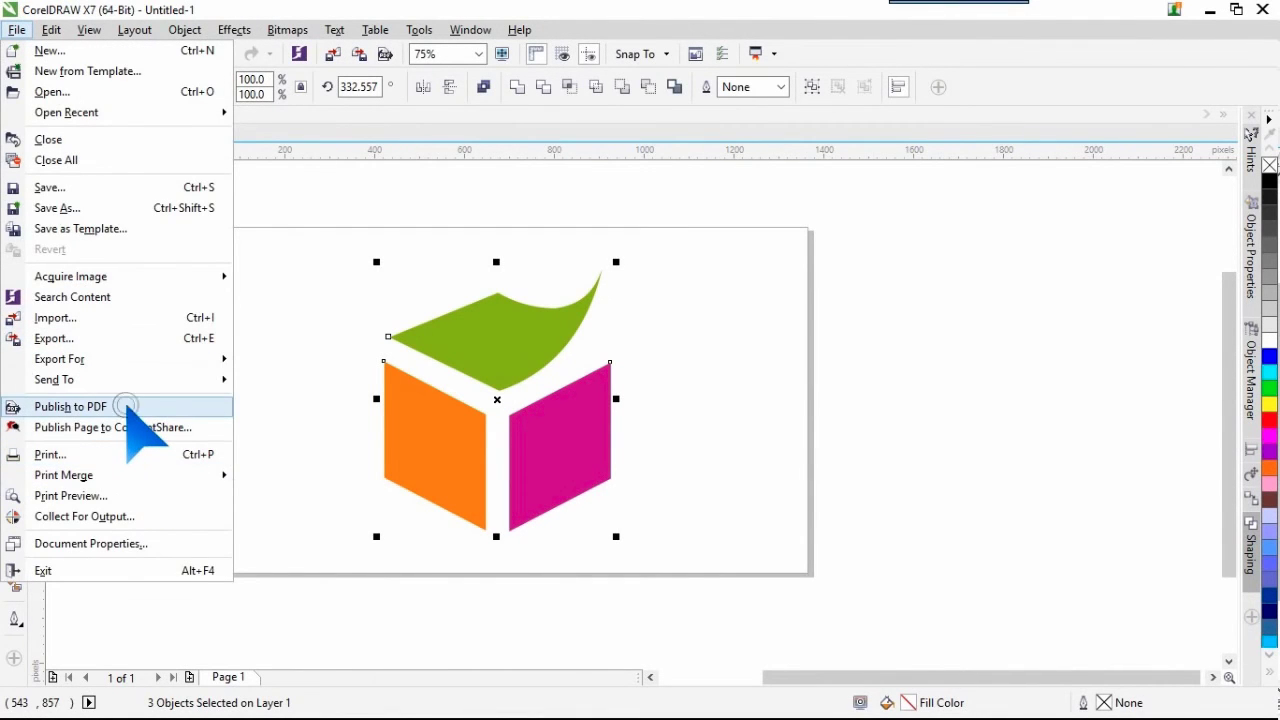
click(125, 406)
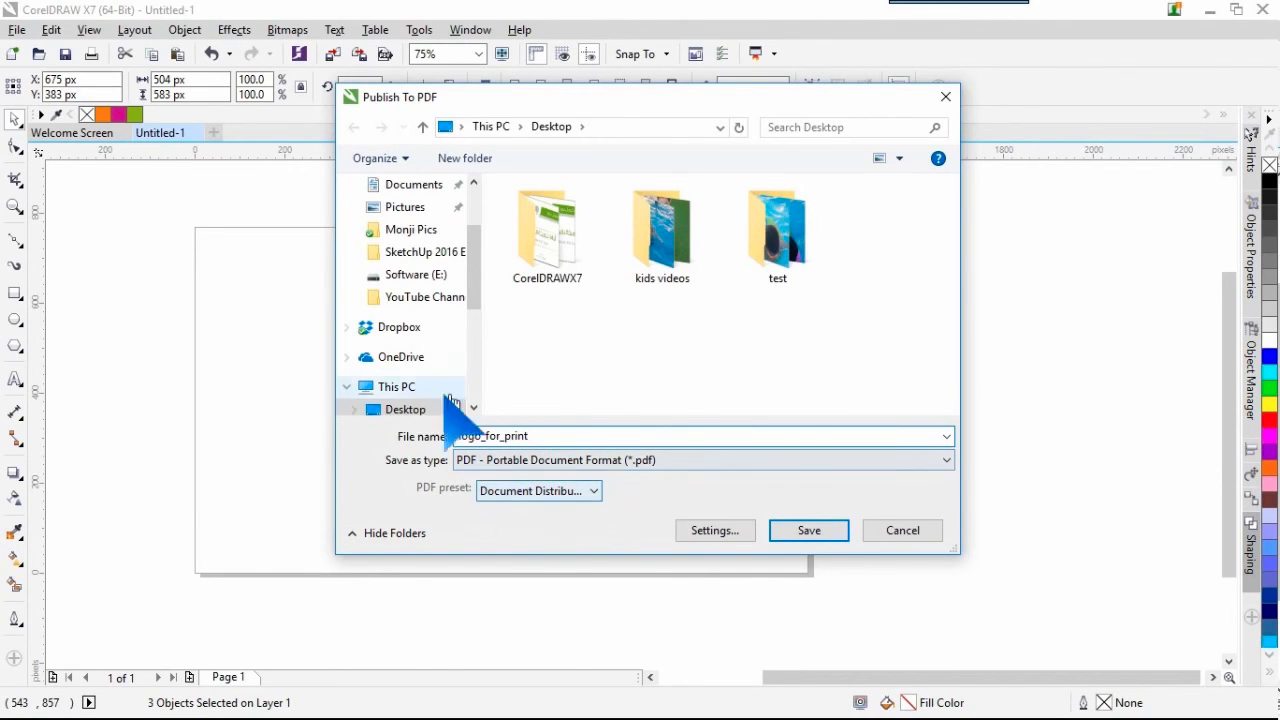
click(708, 530)
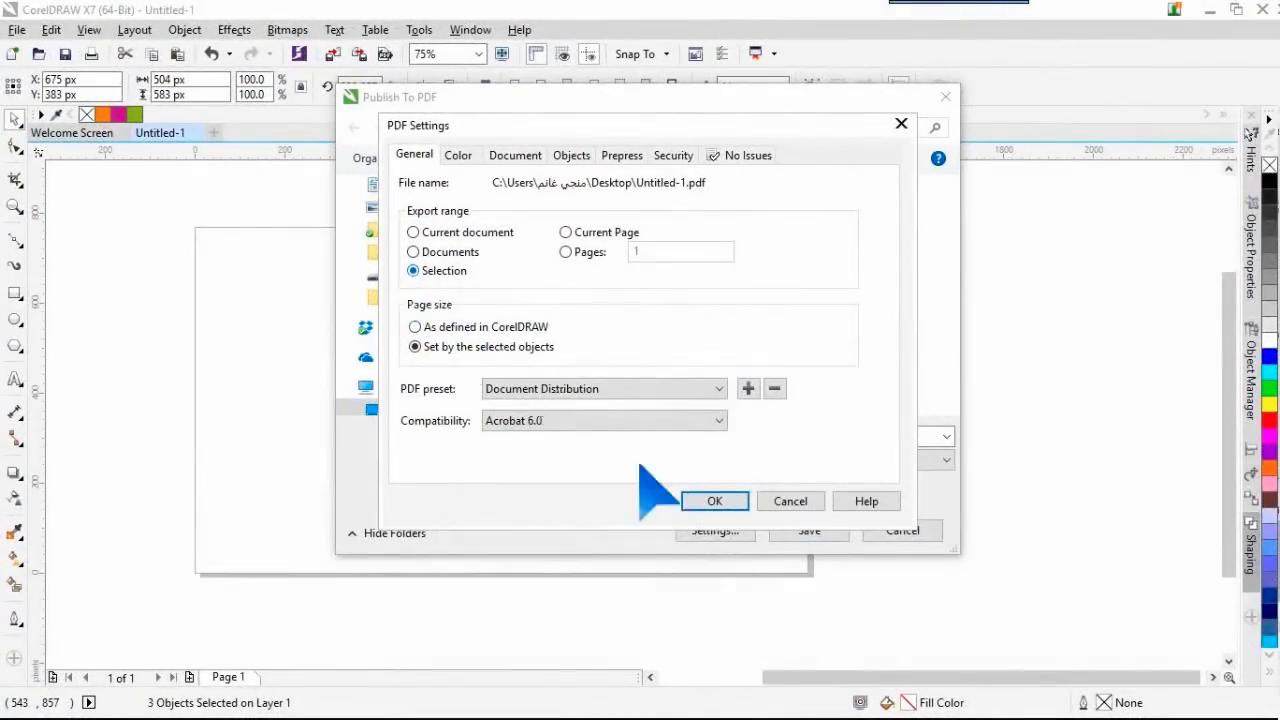
click(714, 501)
click(808, 531)
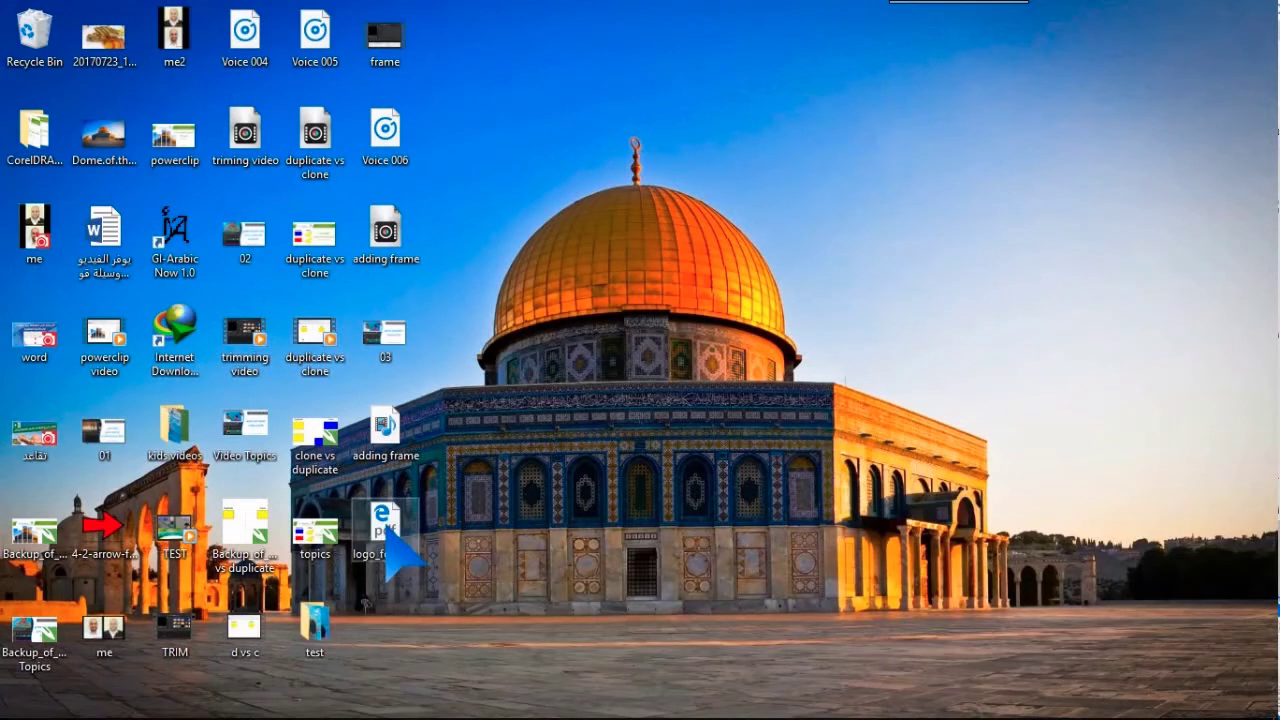
Step: Open the logo_for_print PDF from the desktop to check the published logo
double_click(386, 530)
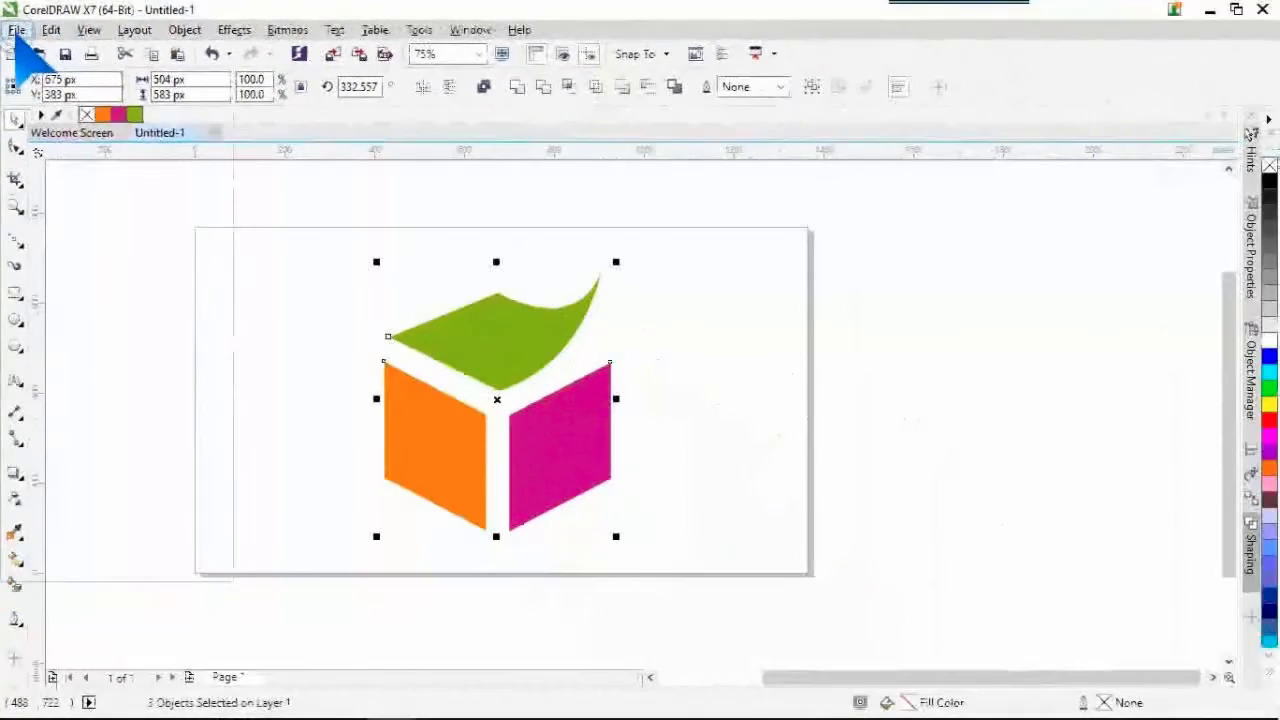
Step: Set up an export of only the selected logo shapes to the desktop as a PNG file named logo
click(17, 29)
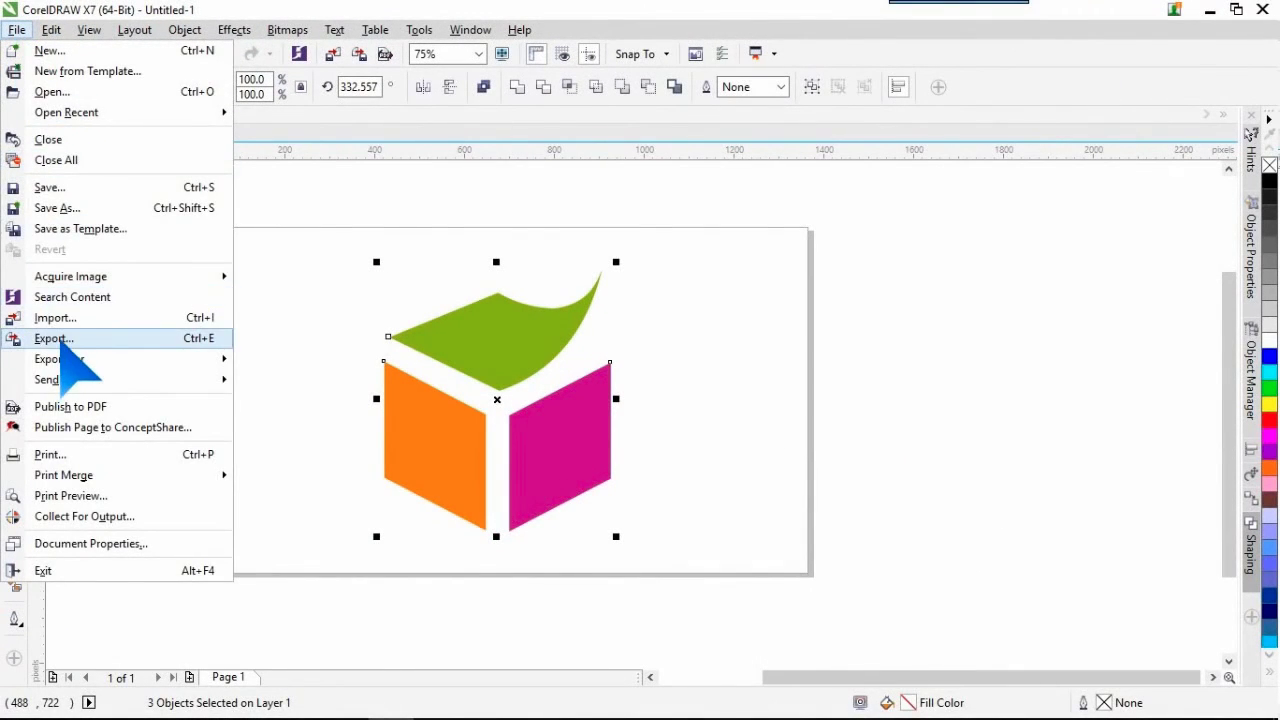
click(60, 338)
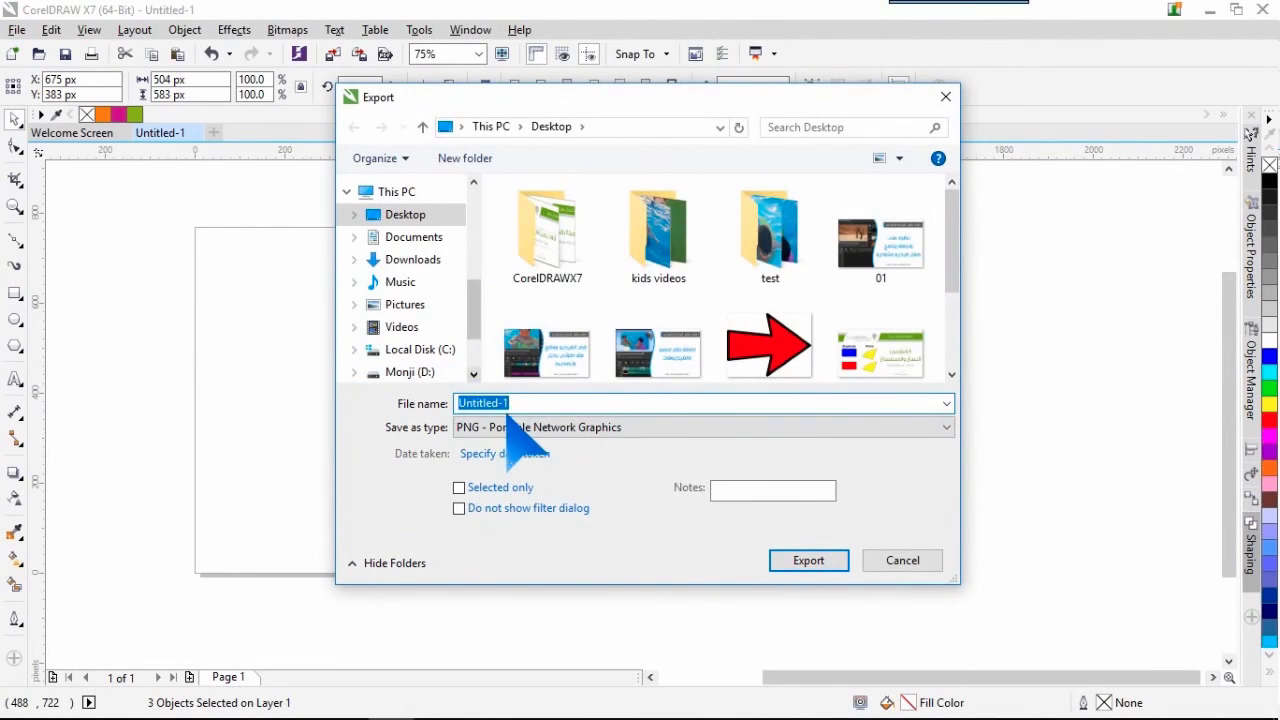
click(505, 428)
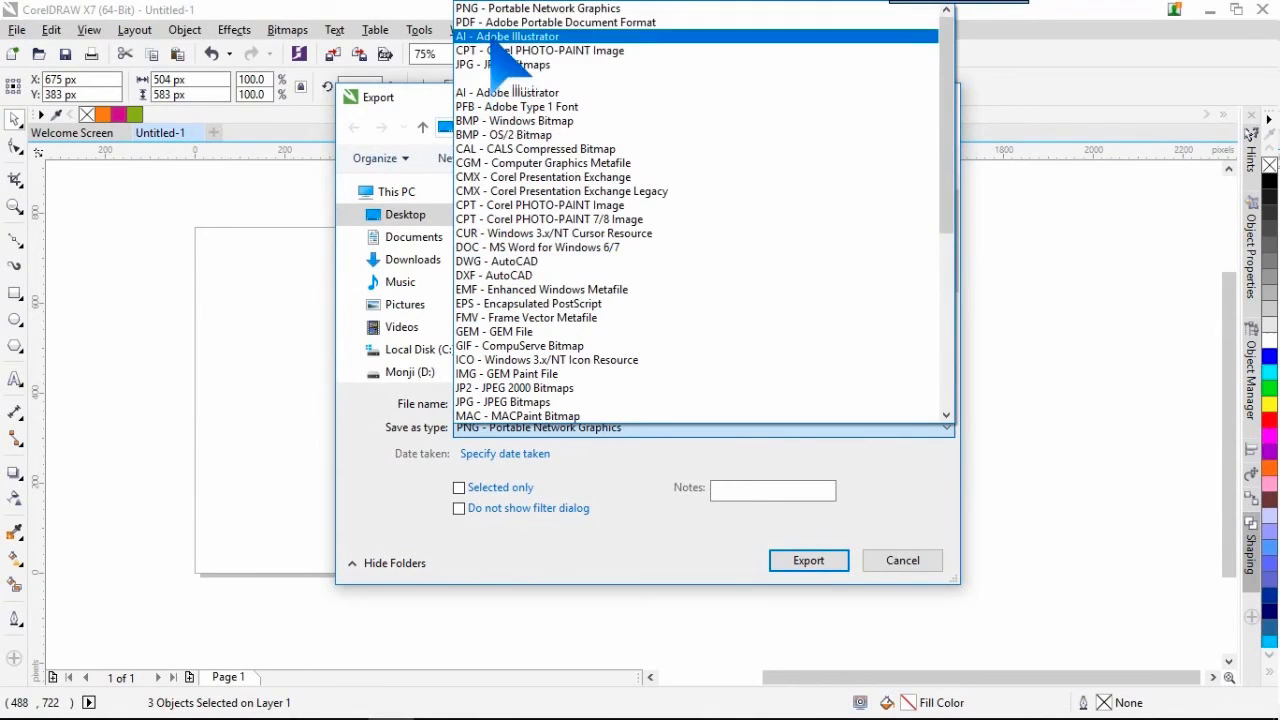
click(500, 9)
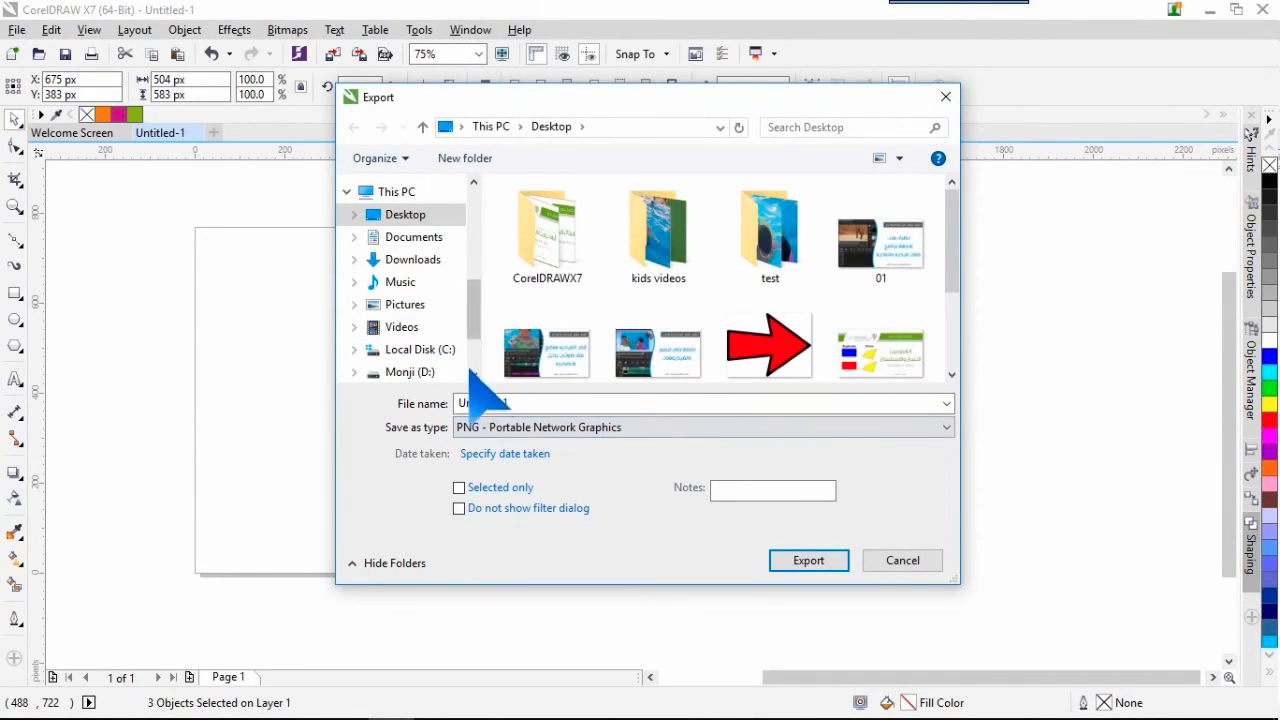
click(474, 404)
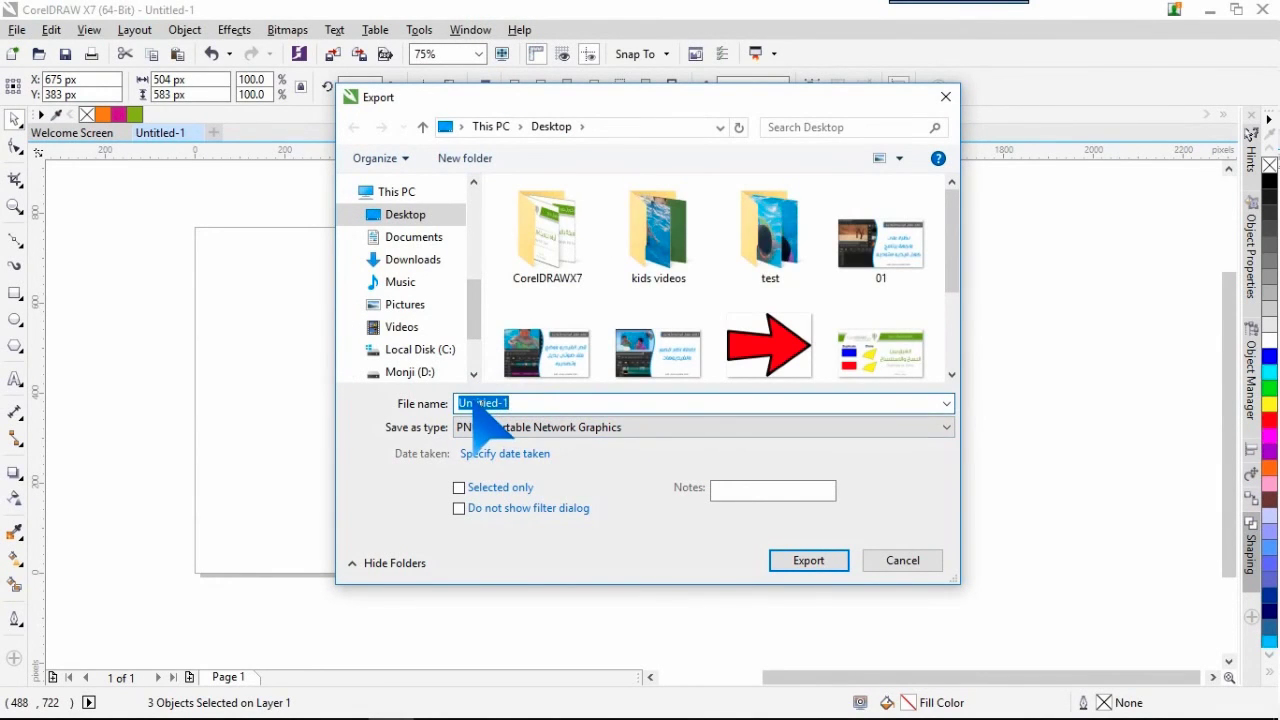
text(lo)
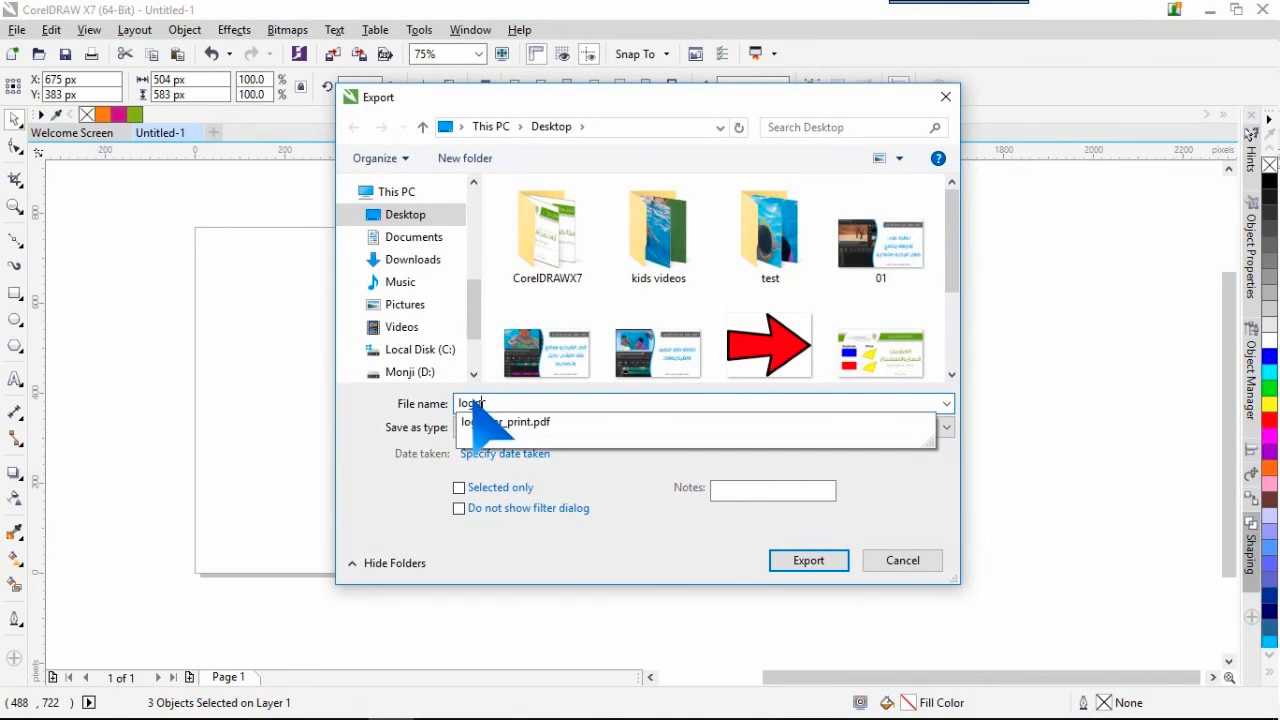
text(go)
click(640, 540)
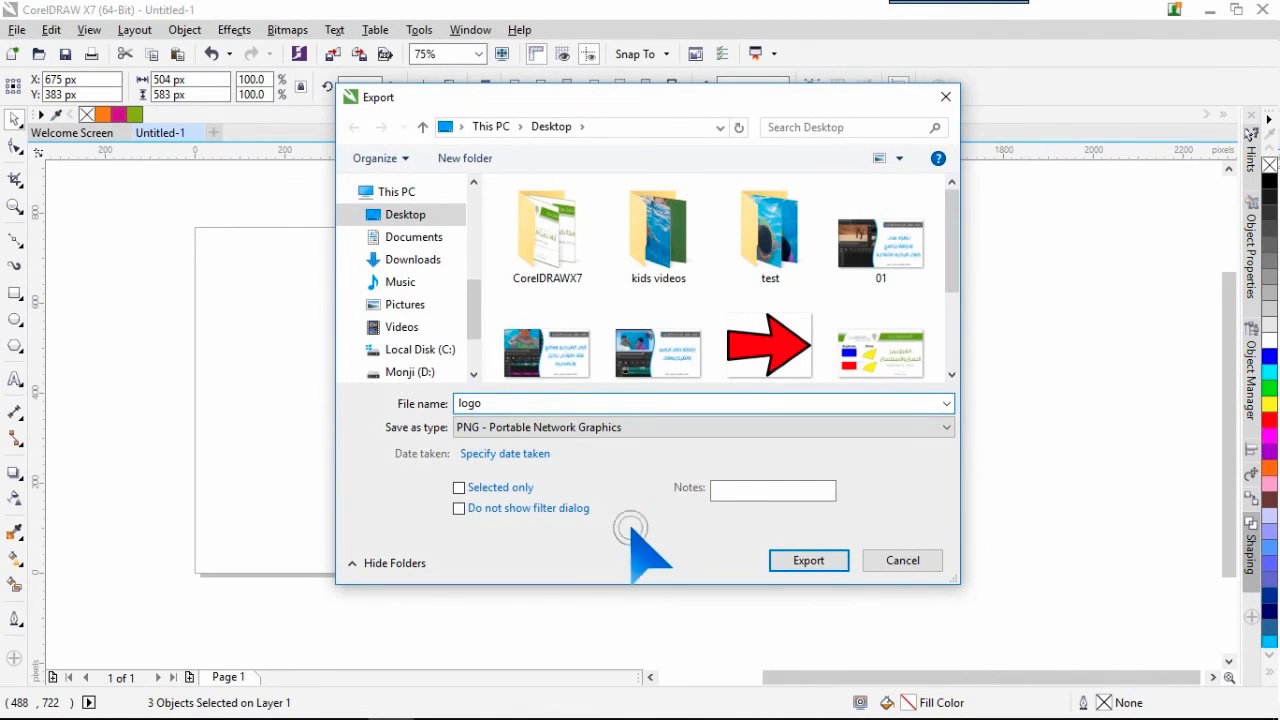
click(458, 488)
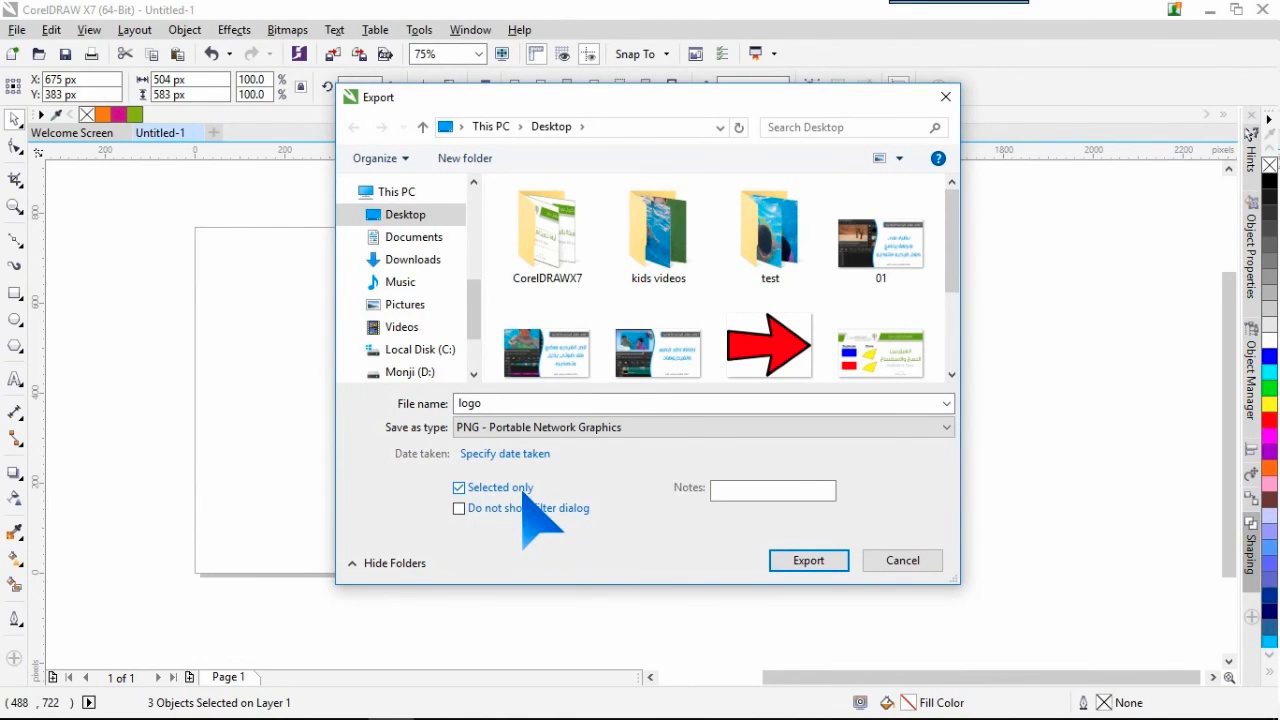
click(795, 560)
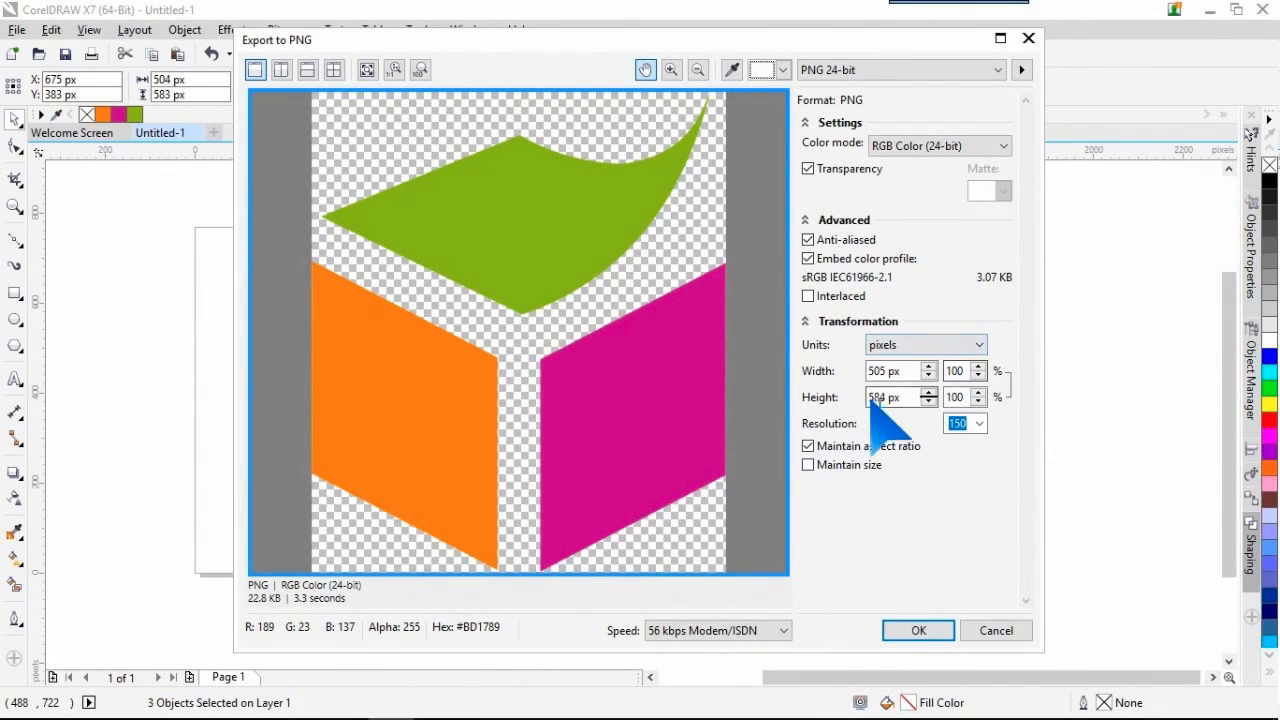
Step: Export the PNG at a width of 1000 px and close the logo.png image viewer
drag(897, 373, 825, 372)
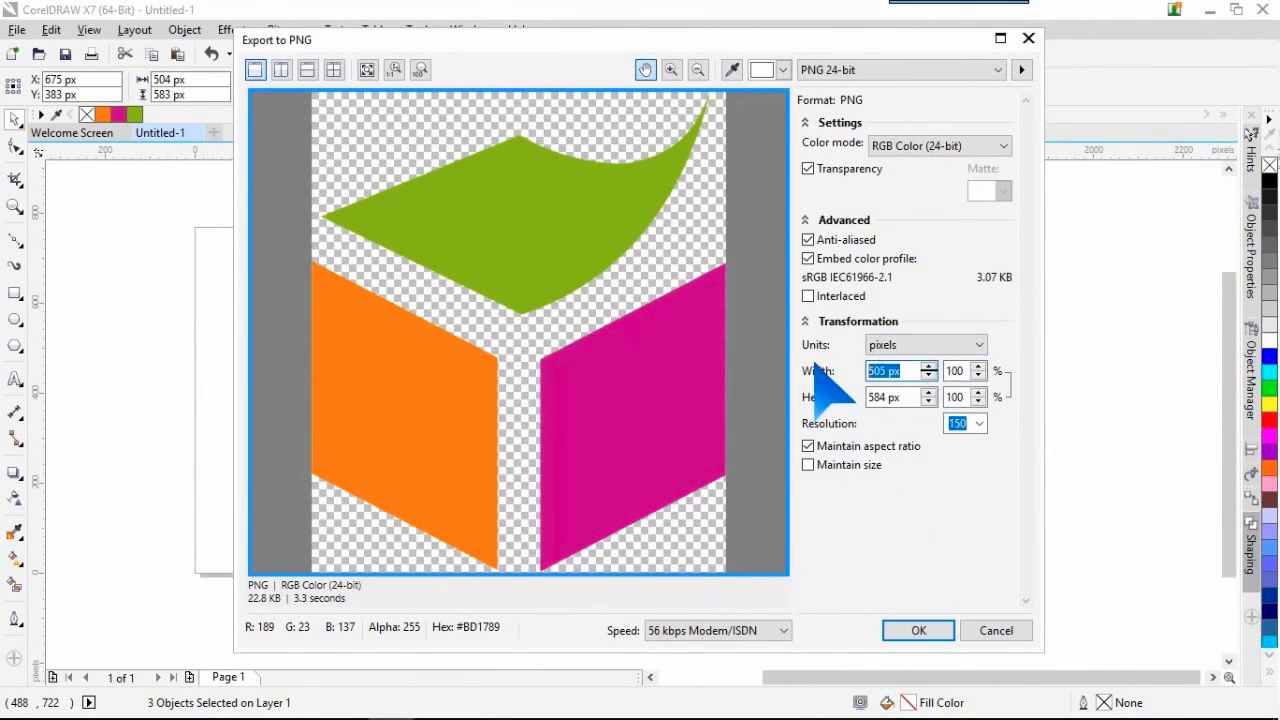
text(1000)
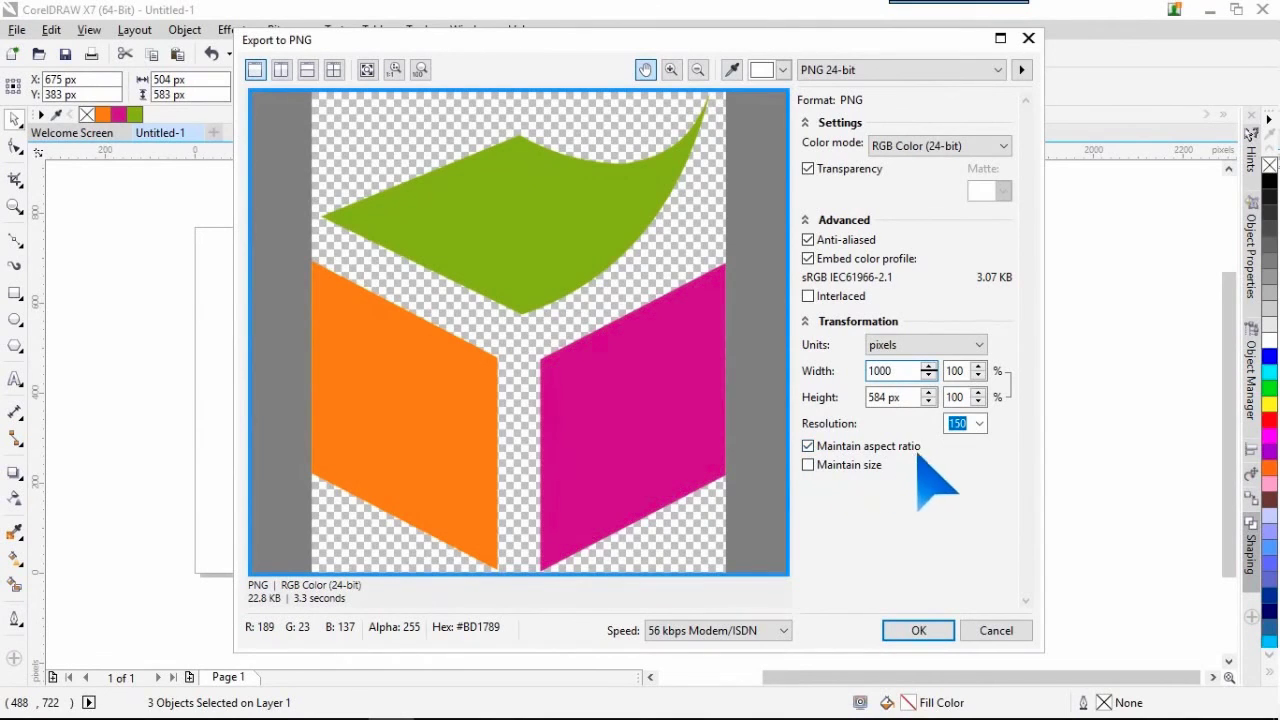
click(897, 398)
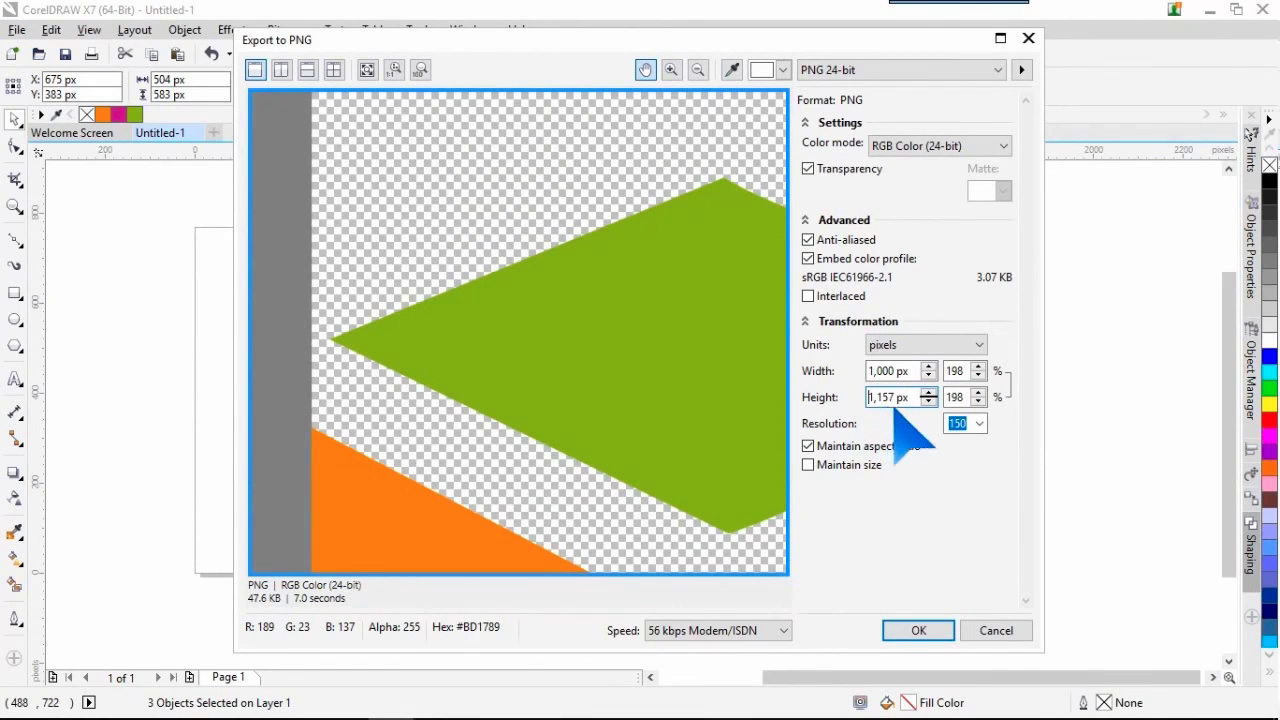
click(912, 631)
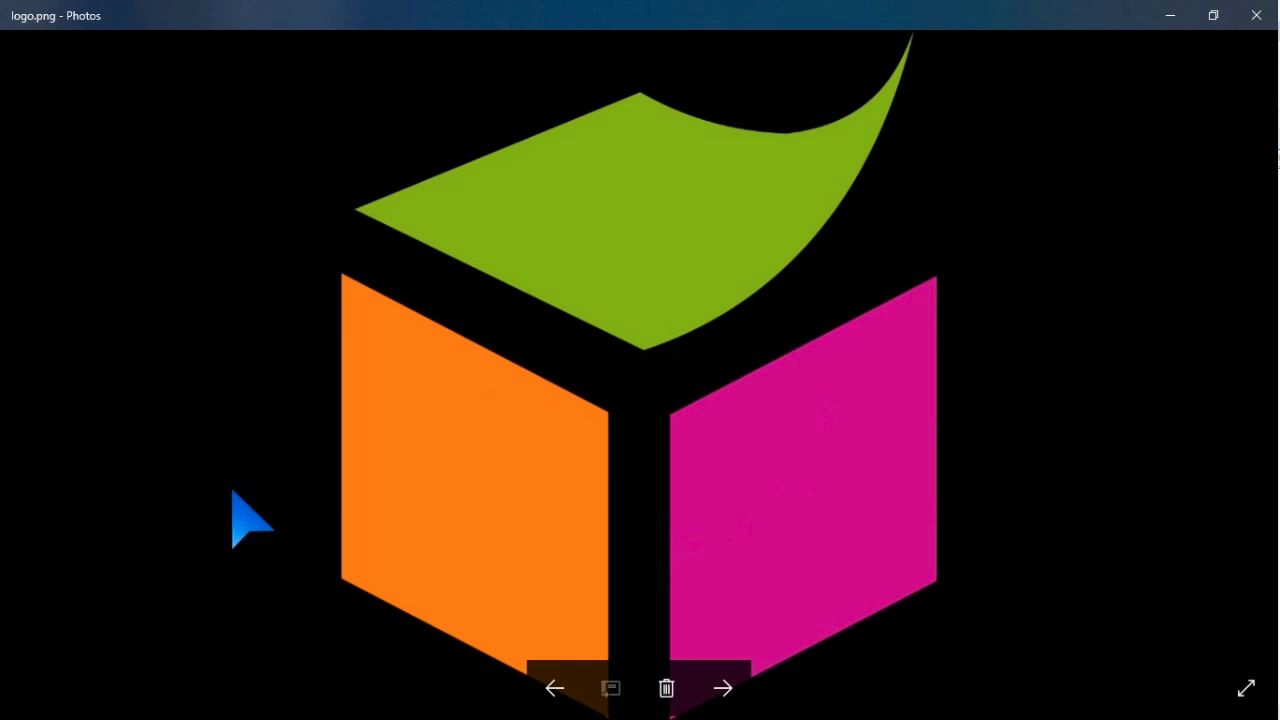
click(1256, 15)
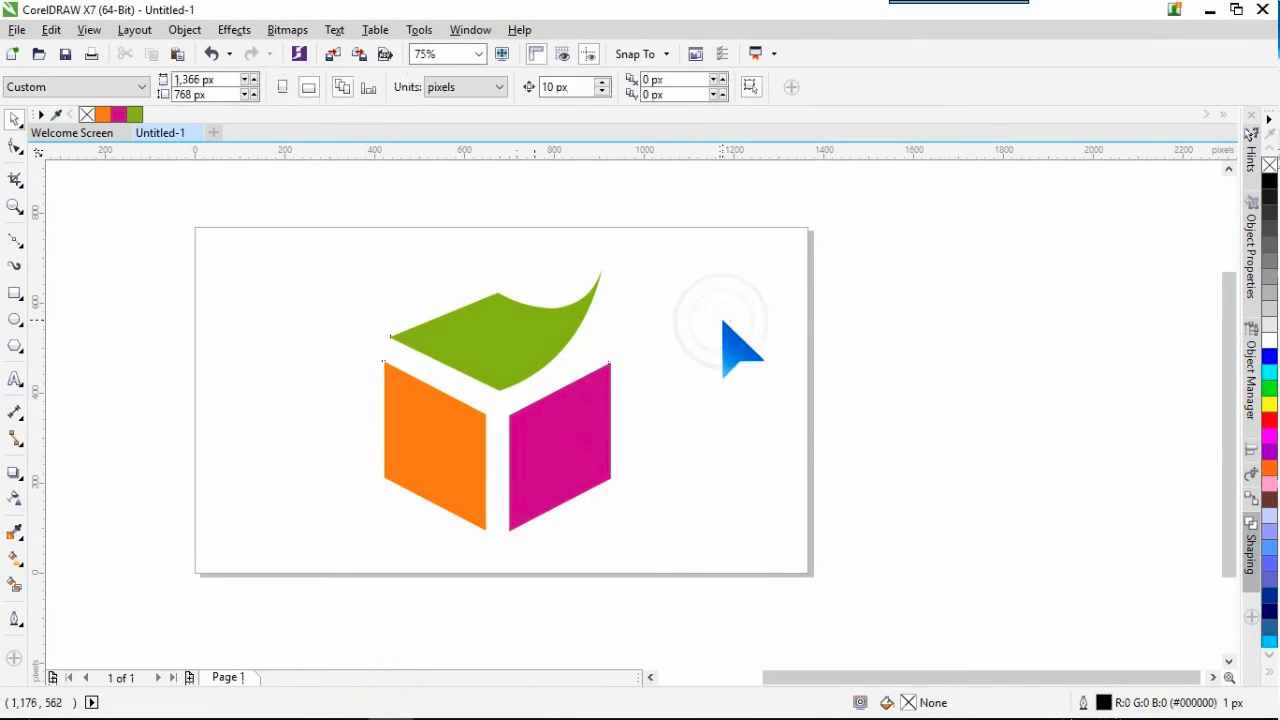